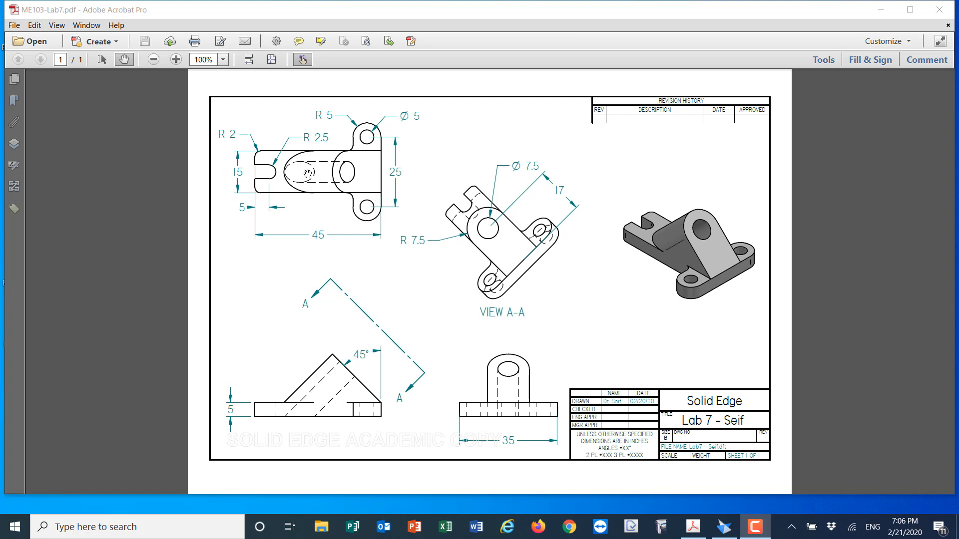
Switch to Solid Edge and create a new part from the ANSI Metric part template.
click(728, 534)
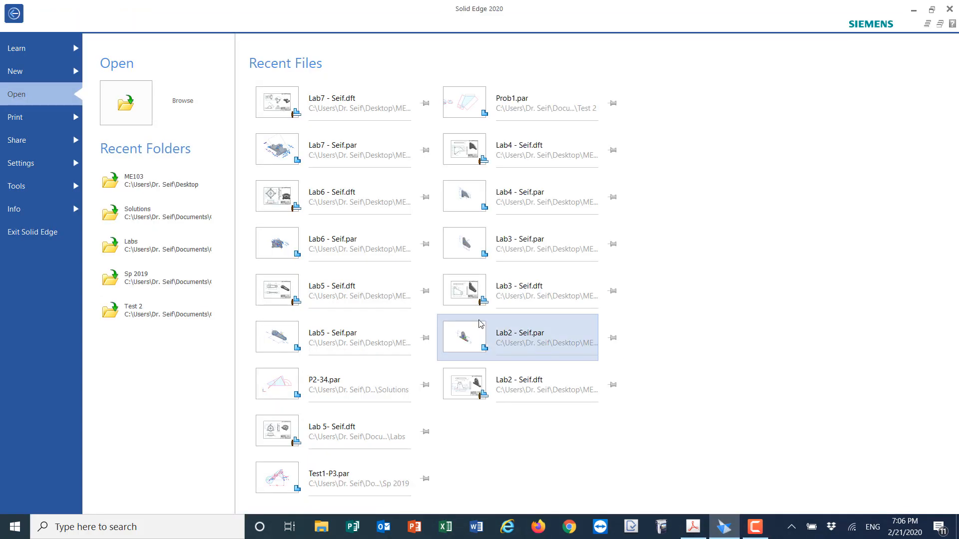
click(15, 74)
click(180, 144)
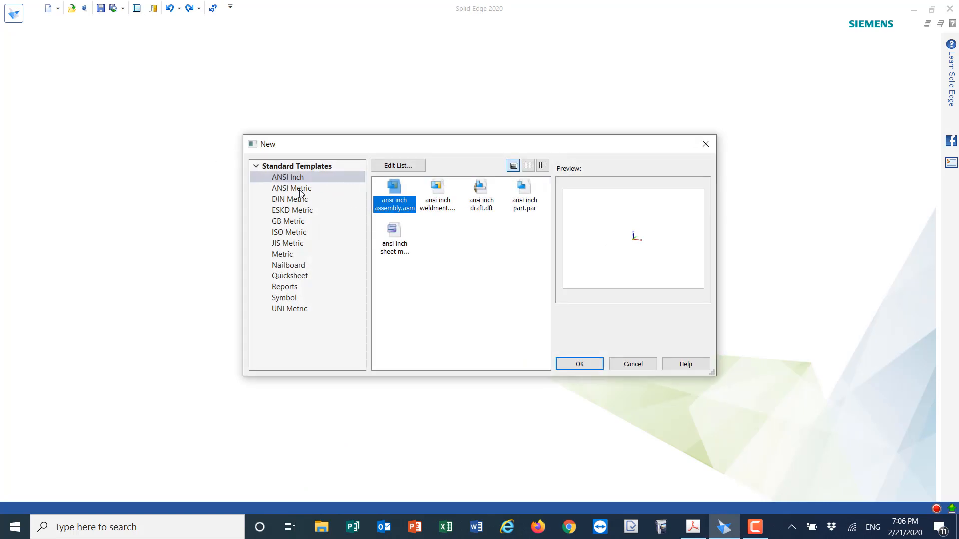
click(295, 192)
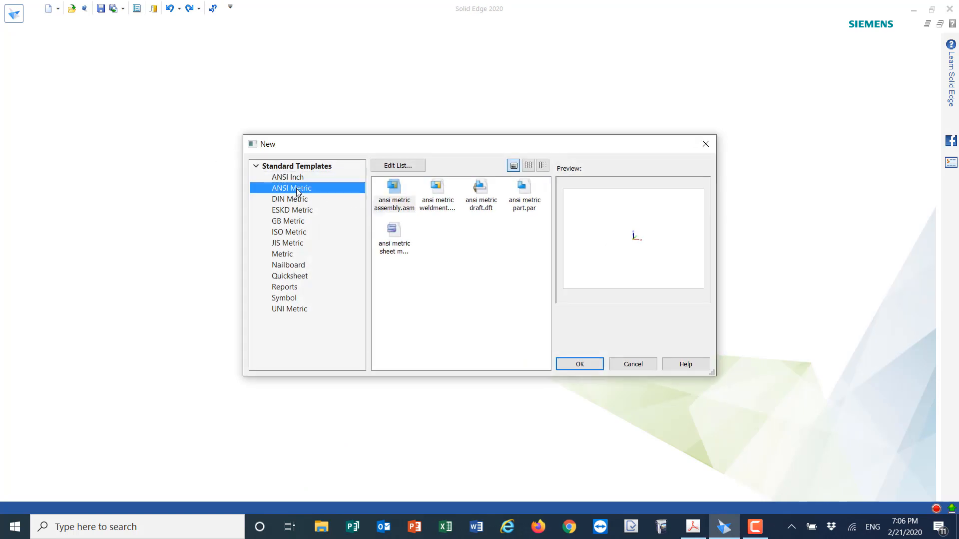
click(528, 203)
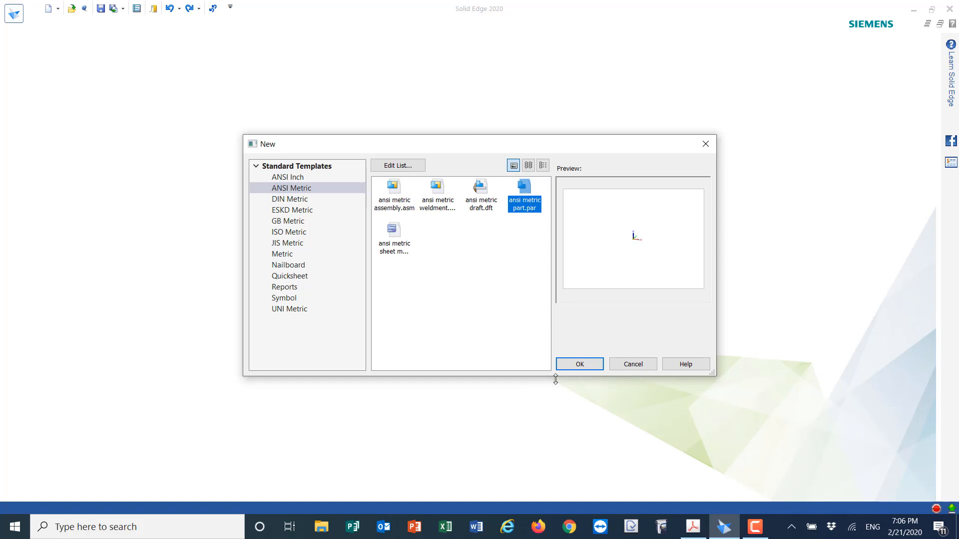
click(579, 364)
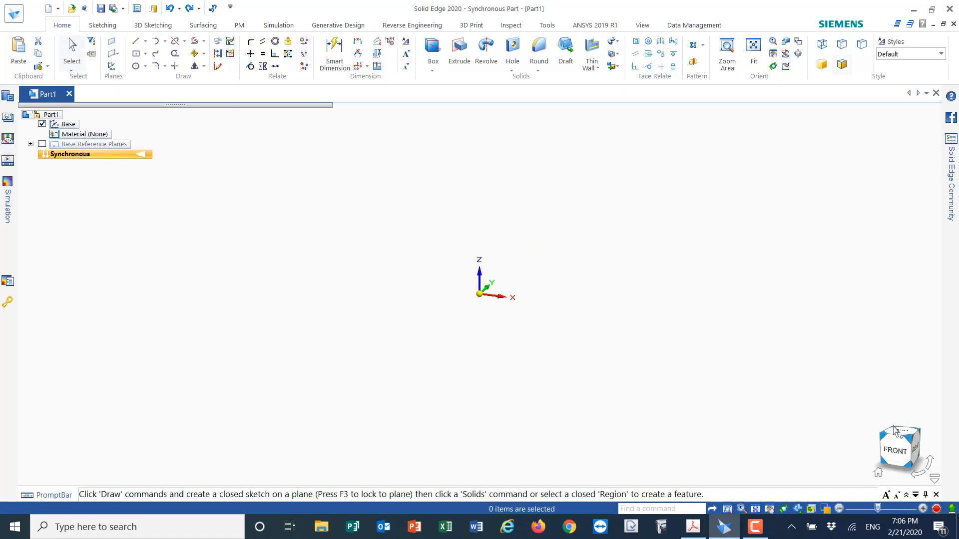
In the top view, draw a 45 mm wide by 15 mm high rectangle centred on the origin.
click(900, 436)
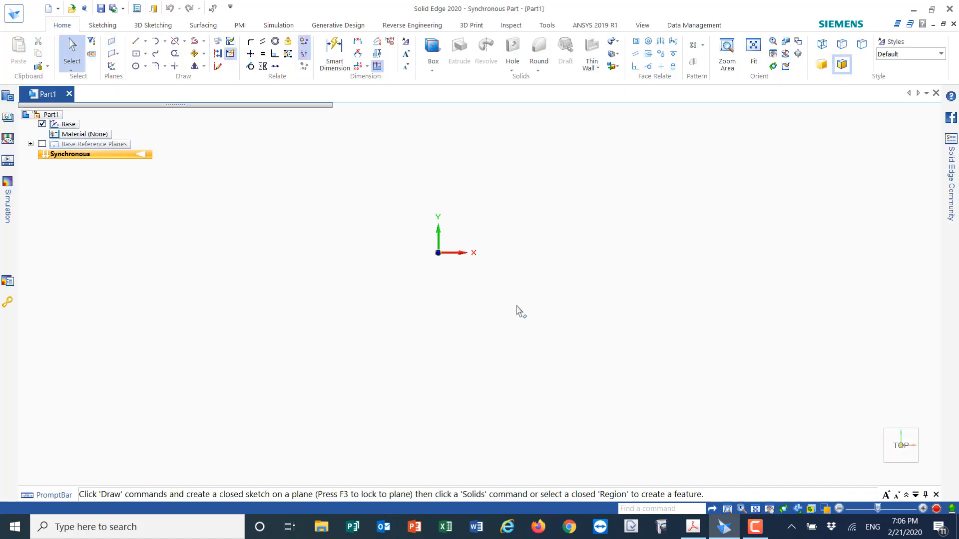
click(137, 54)
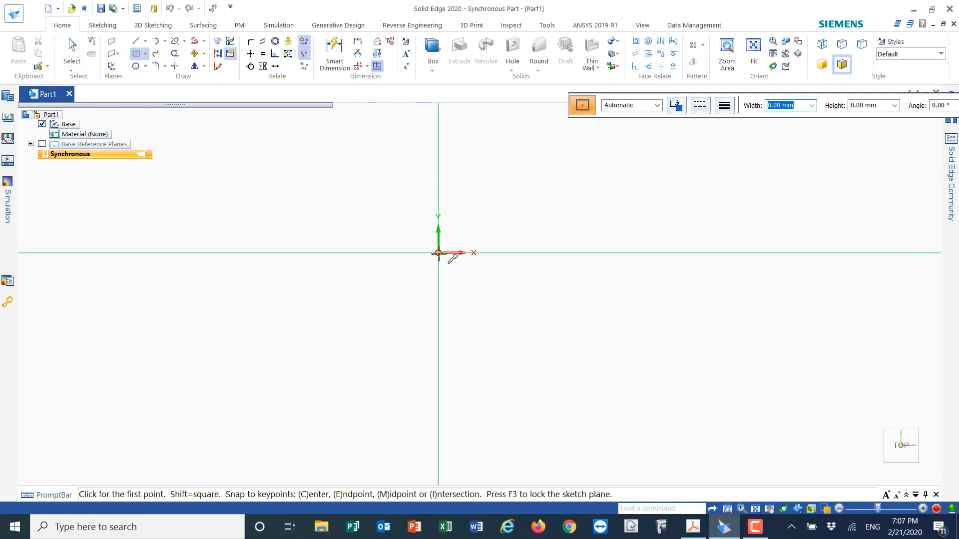
click(439, 253)
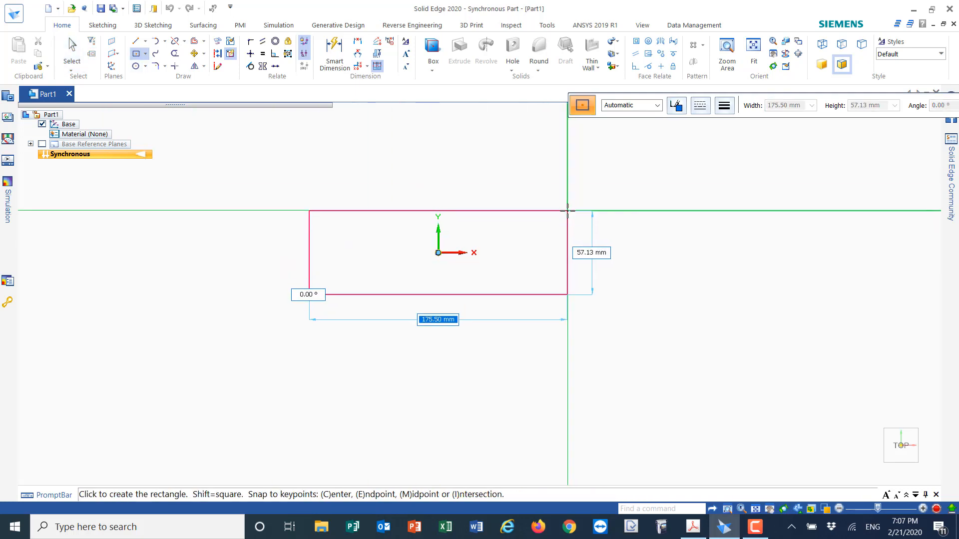
click(567, 210)
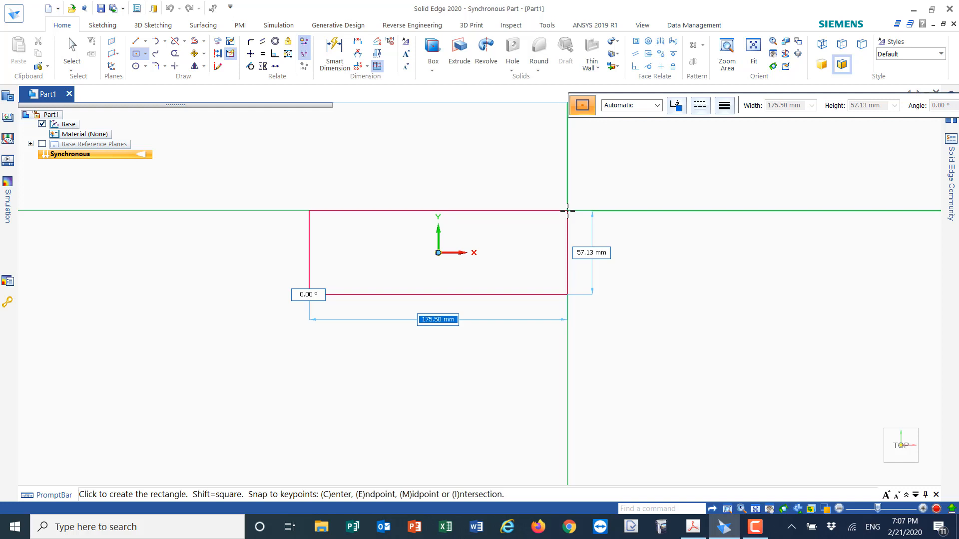
text(45)
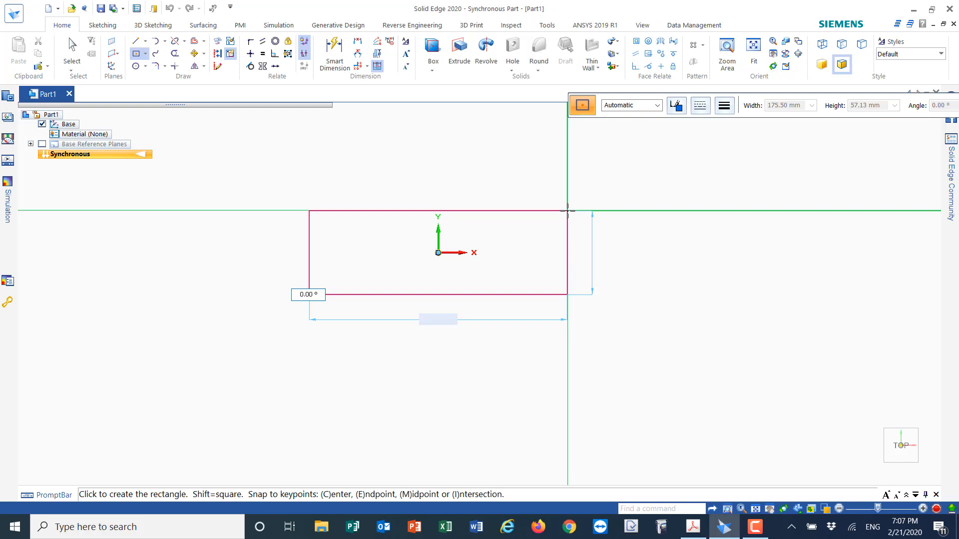
key(Tab)
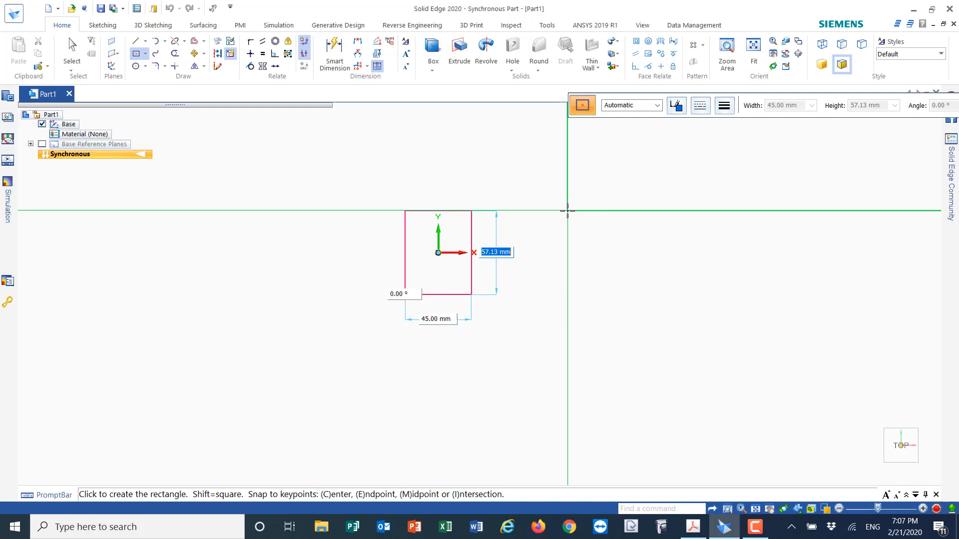
text(15)
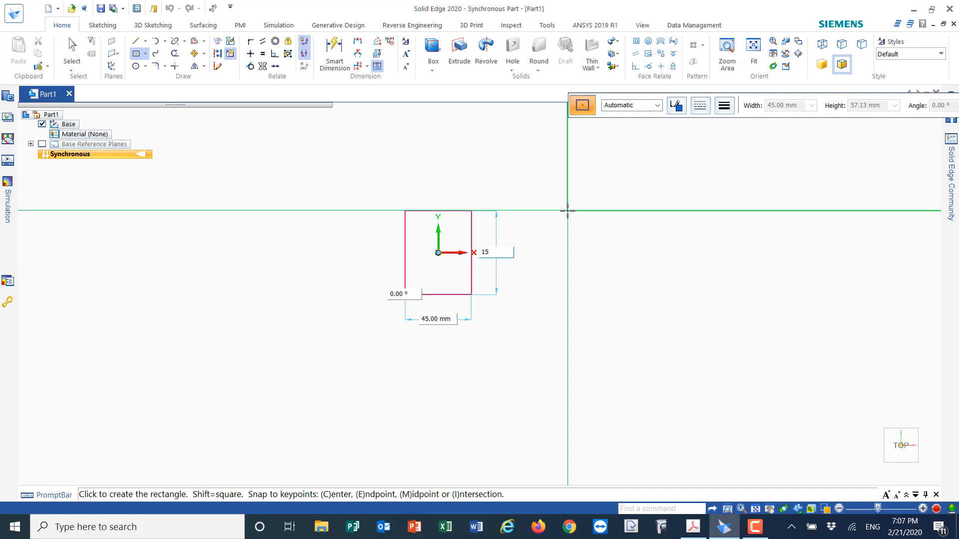
key(Tab)
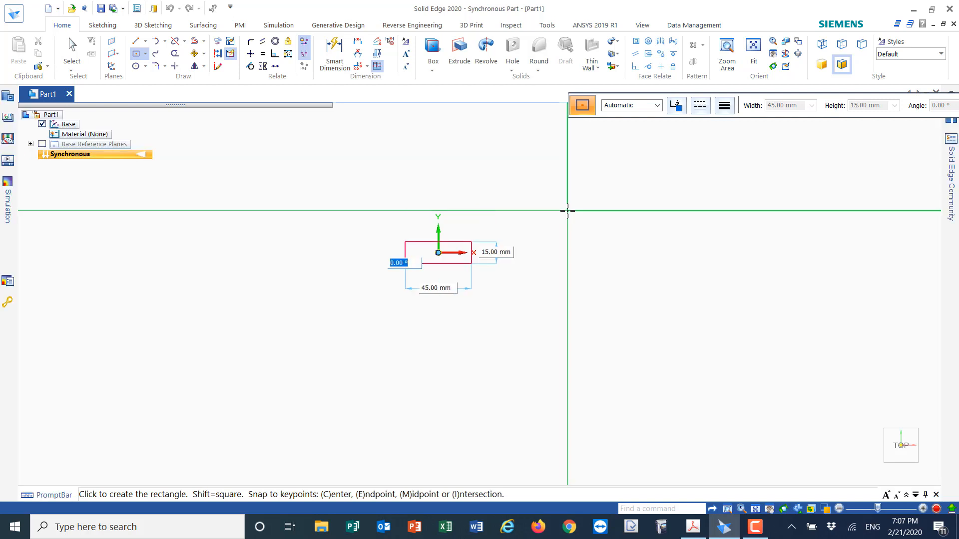
key(Return)
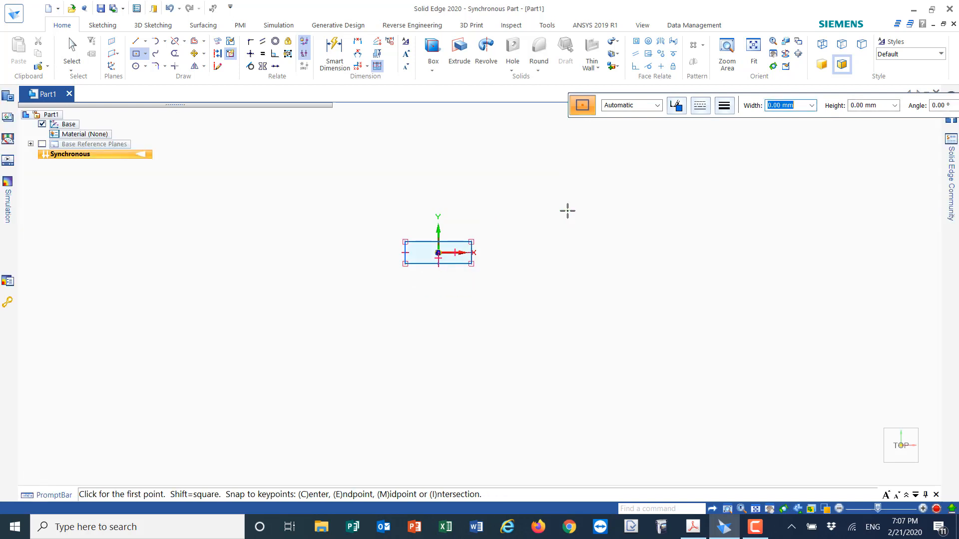
Draw a vertical line about 9.5 mm long upward from the rectangle's upper-right corner.
click(753, 46)
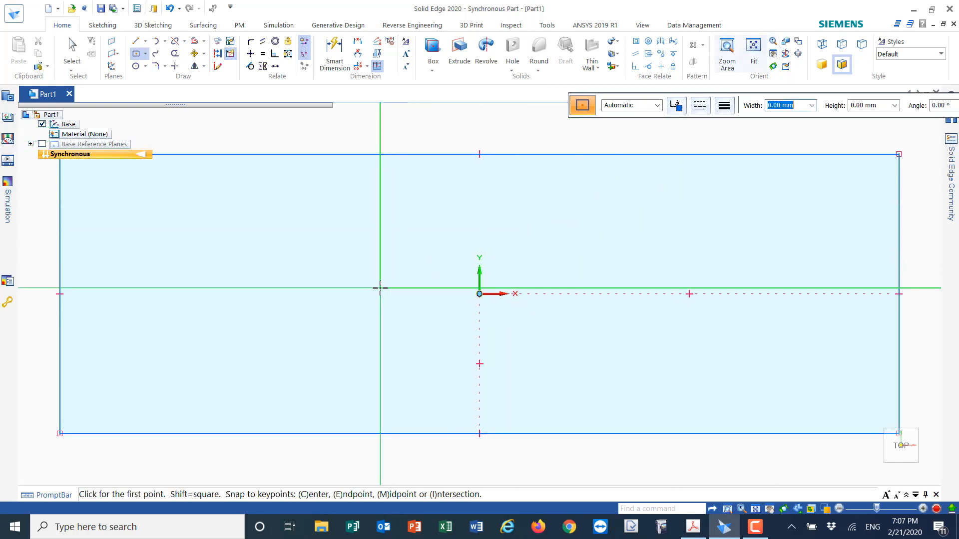
scroll(380, 289, down, 3)
scroll(380, 288, down, 1)
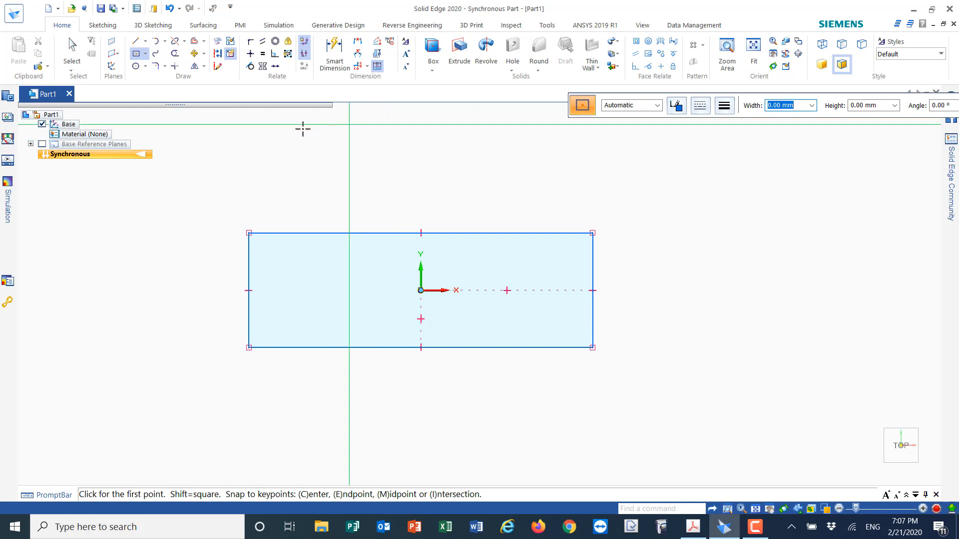
click(135, 40)
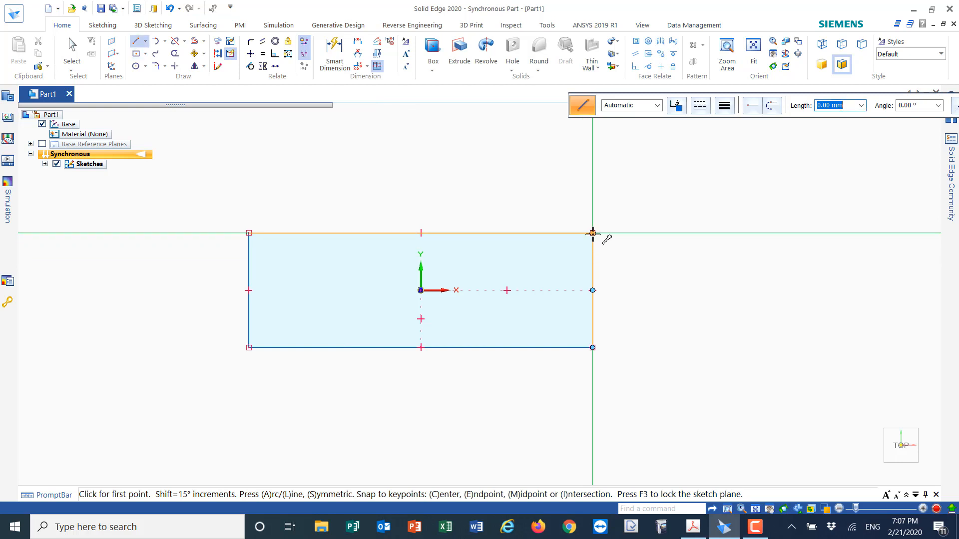
click(593, 233)
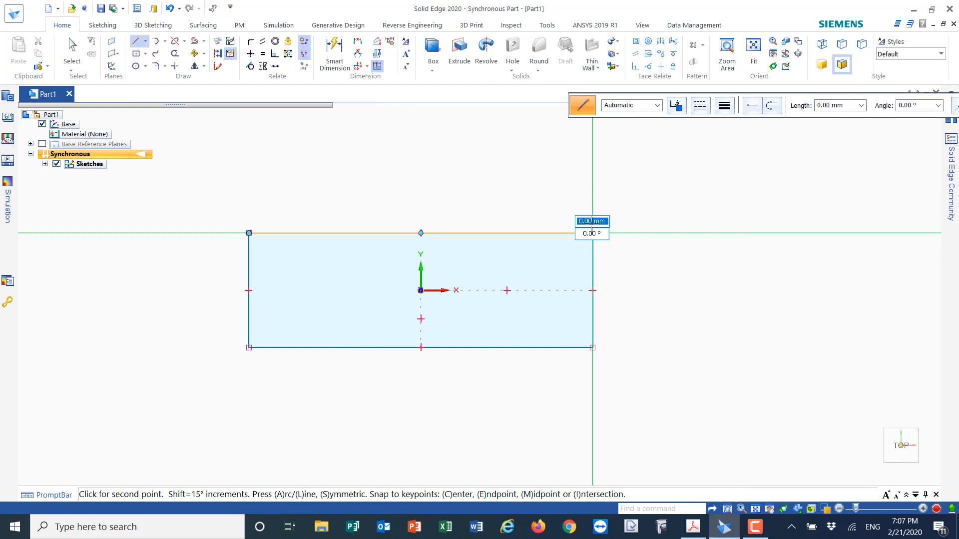
click(592, 161)
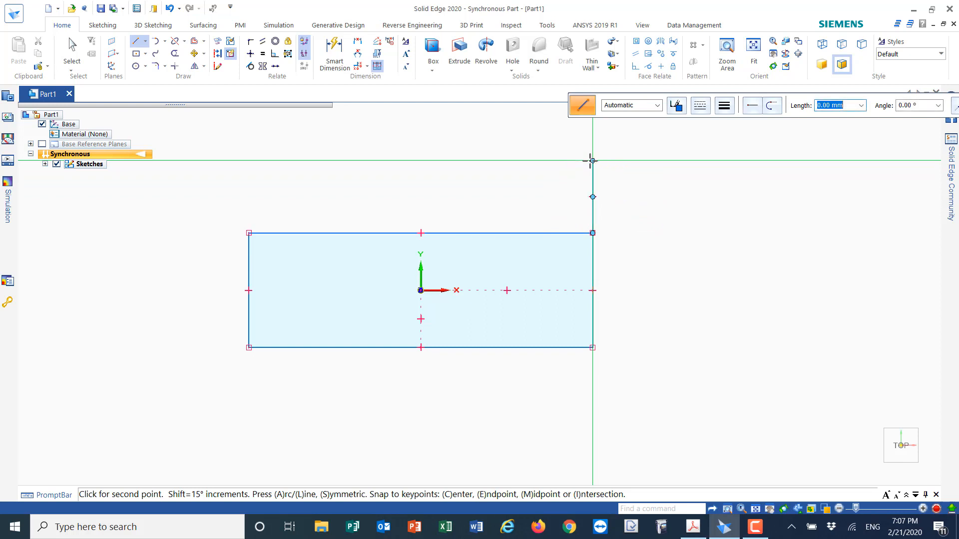
right_click(572, 164)
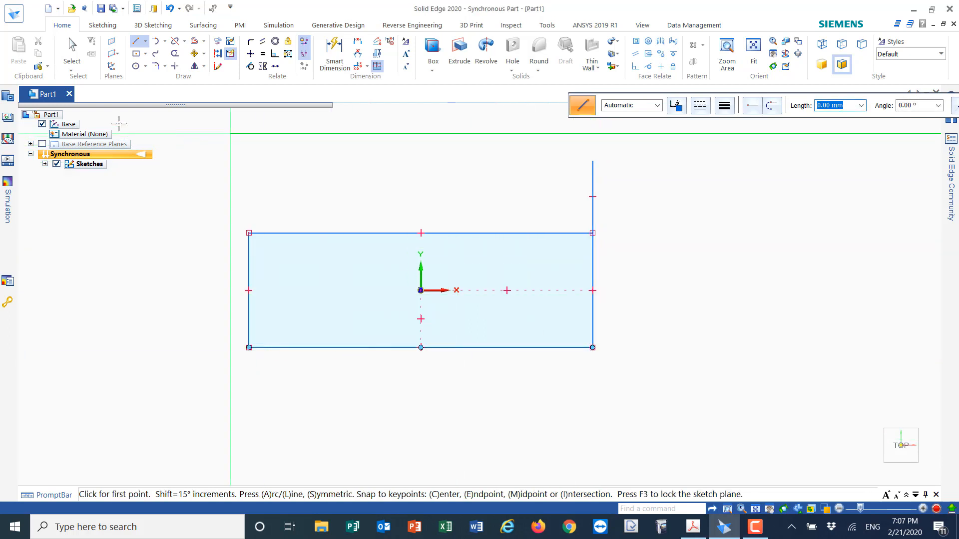
click(136, 67)
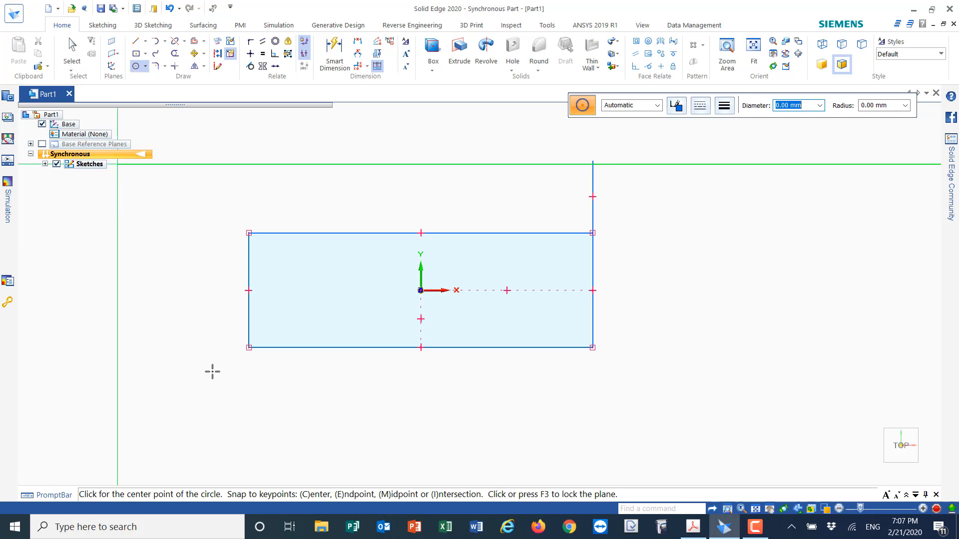
click(693, 529)
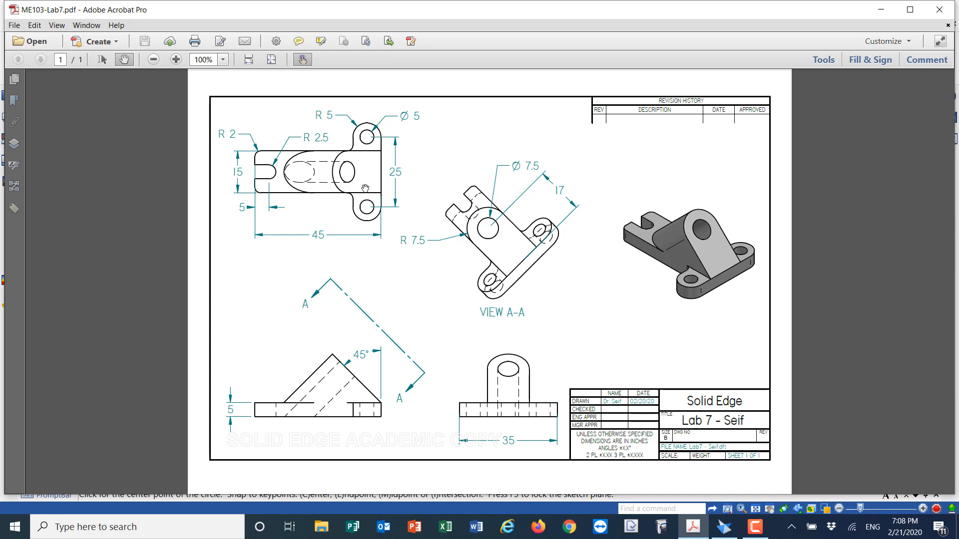
click(724, 526)
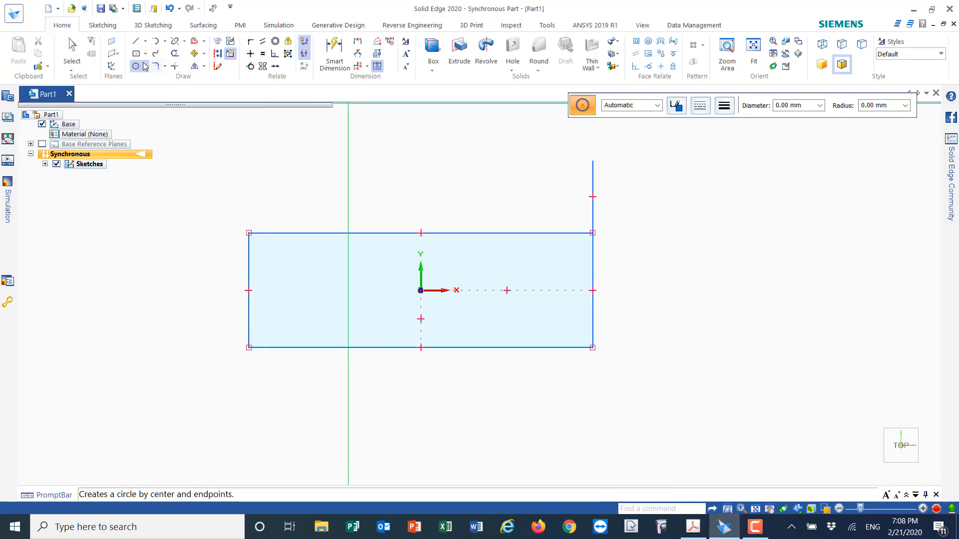
click(784, 106)
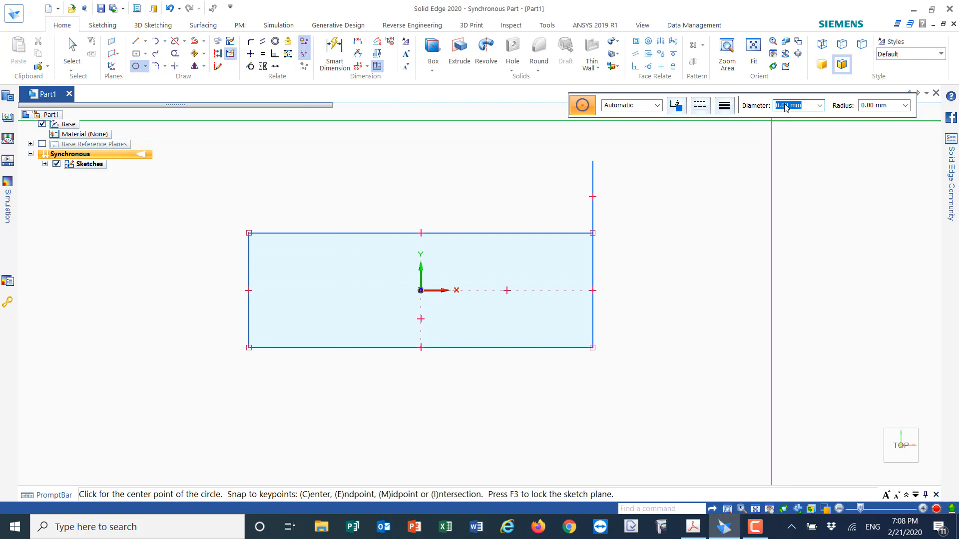
text(10)
key(Return)
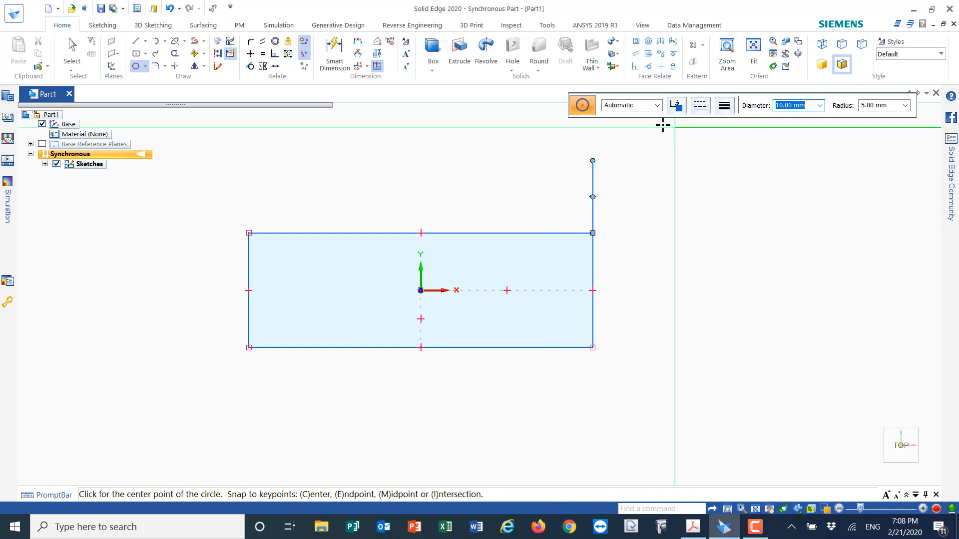
click(146, 67)
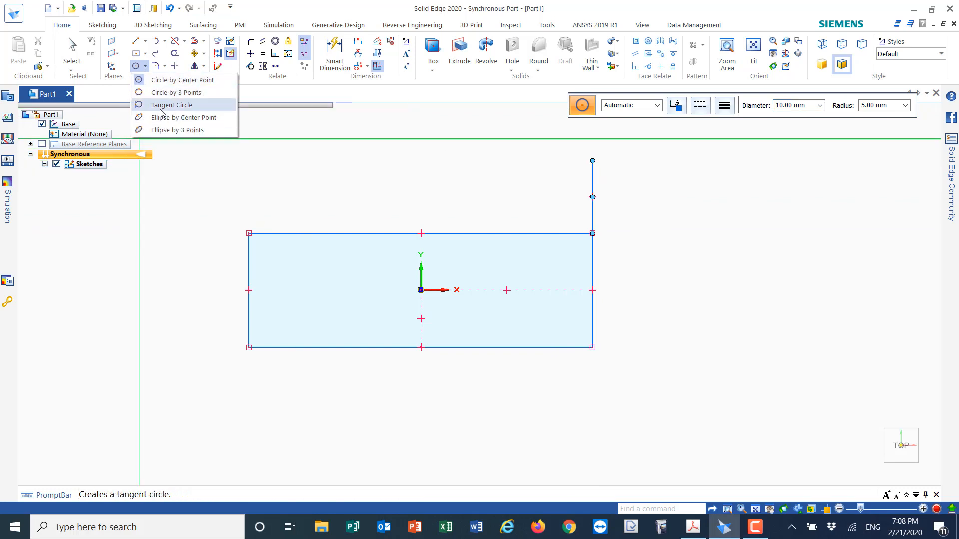
click(160, 105)
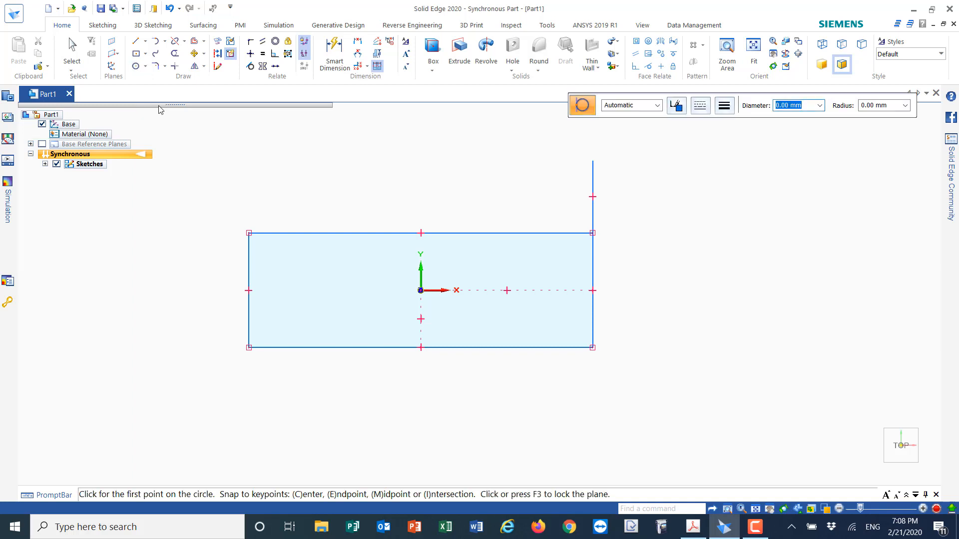
text(10)
key(Return)
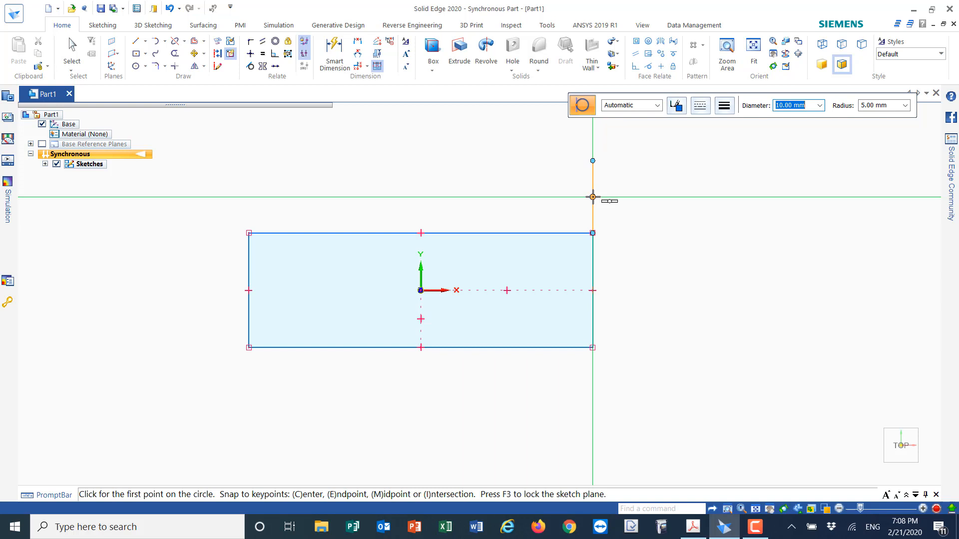
Dimension the vertical line above the rectangle's upper-right corner and set its length to 10 mm.
click(336, 40)
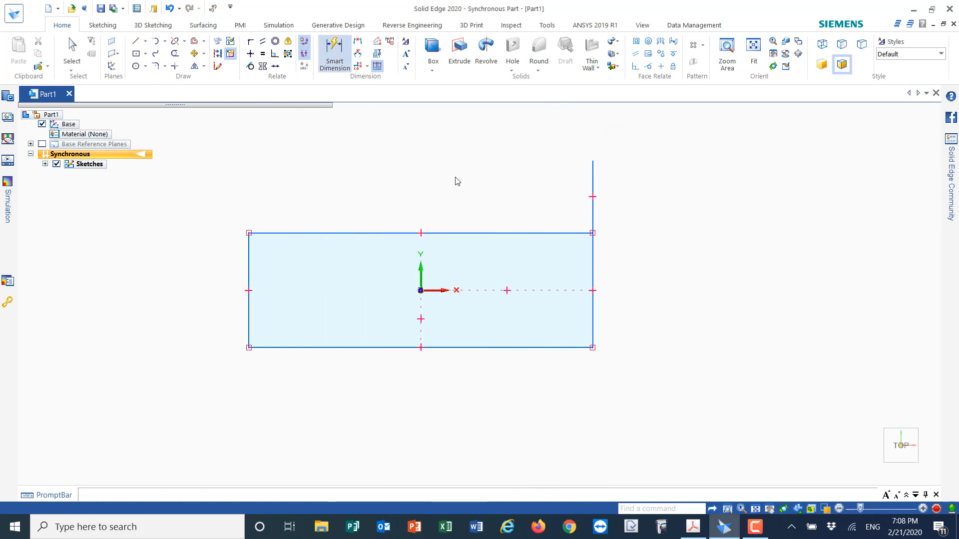
click(593, 180)
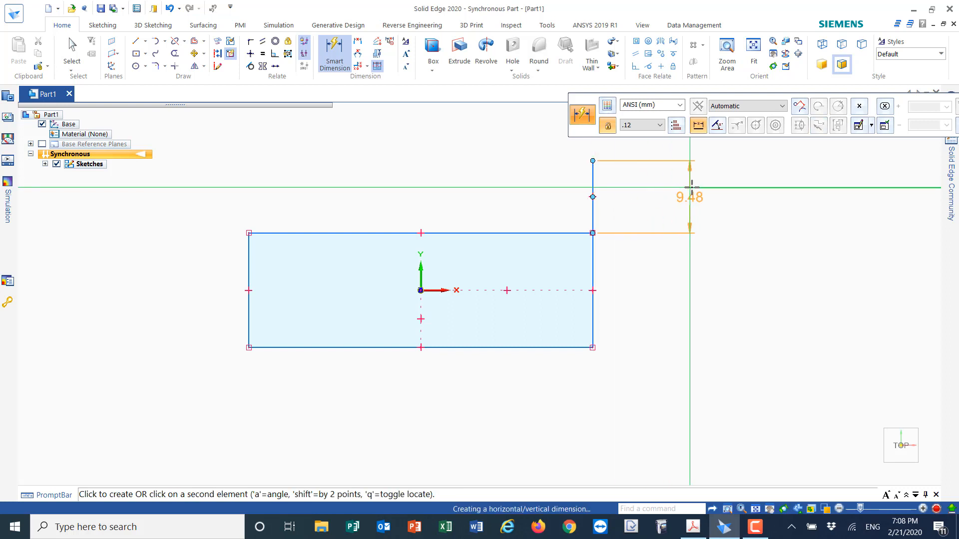
click(691, 187)
text(10)
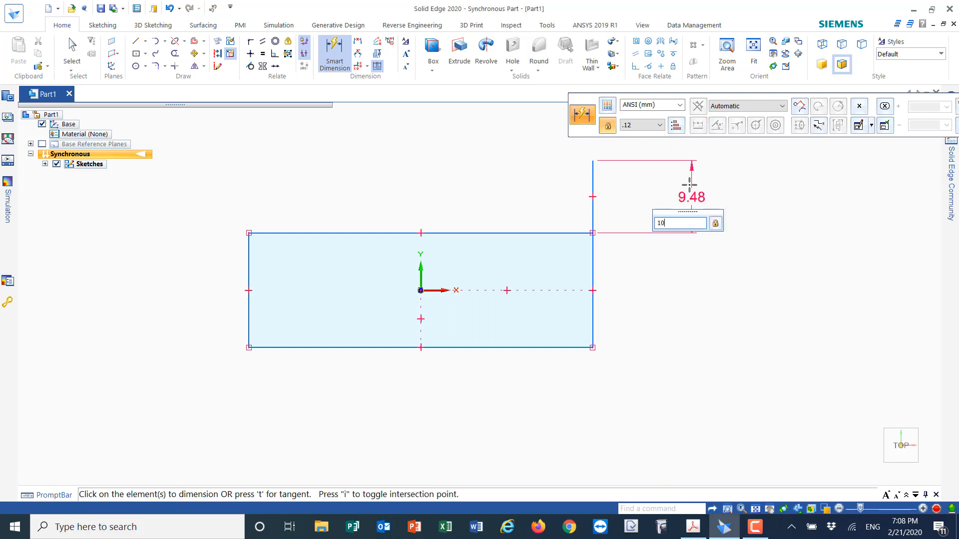
key(Return)
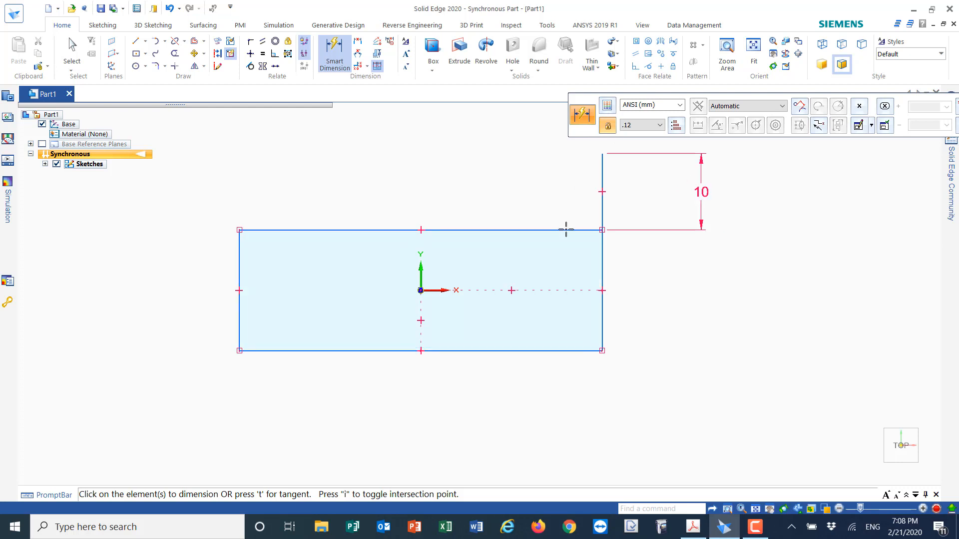
Dimension the rectangle's right edge and set its height to 15 mm.
click(603, 278)
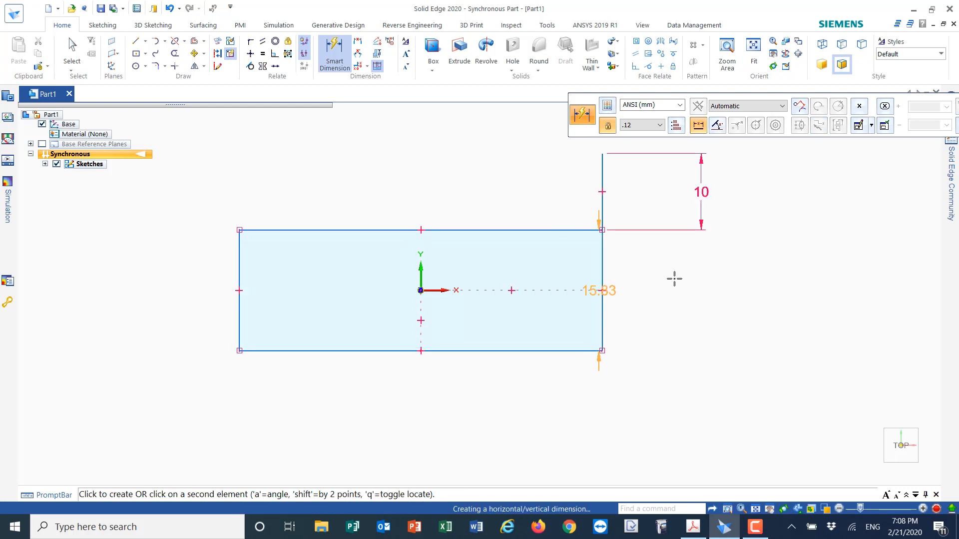
click(701, 284)
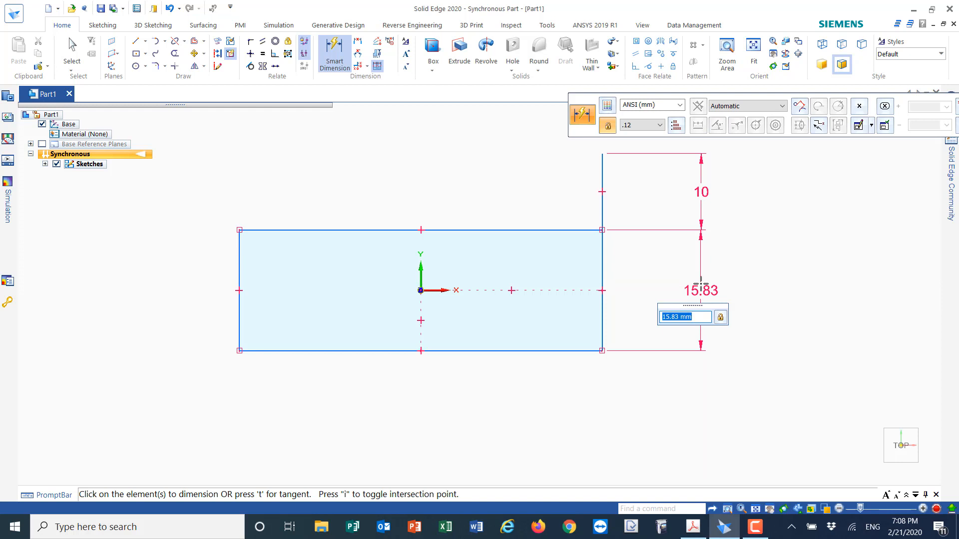
text(15)
key(Return)
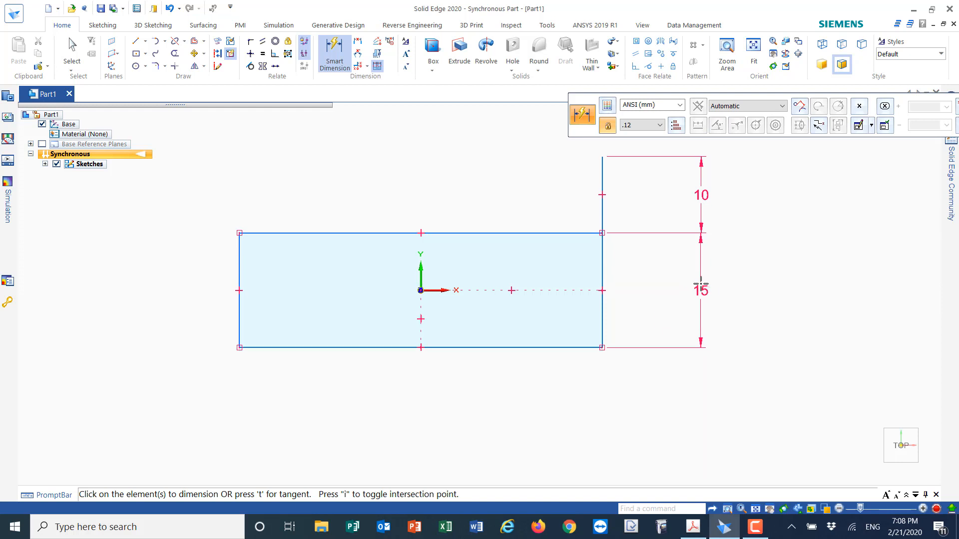
Dimension the rectangle's bottom edge and set its width to 45 mm.
click(348, 348)
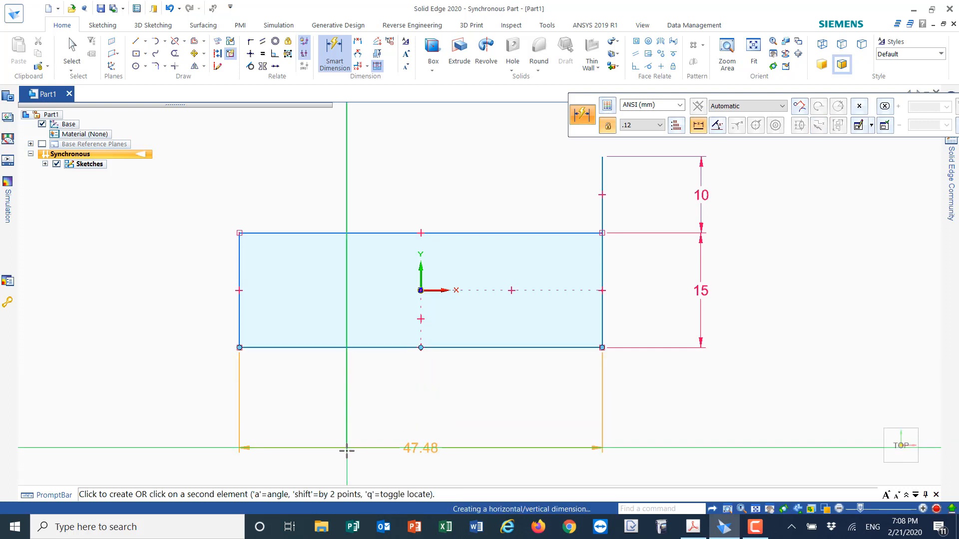
click(351, 466)
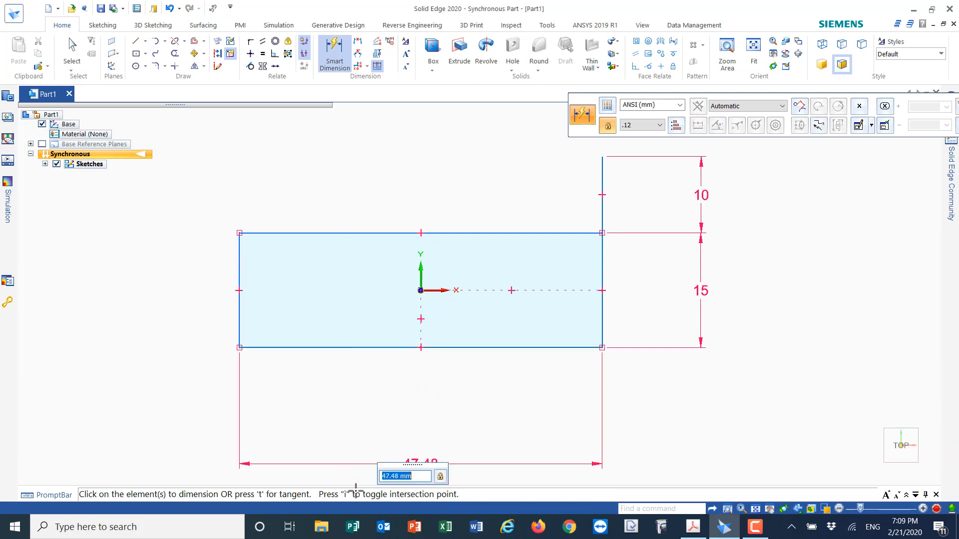
text(45)
key(Return)
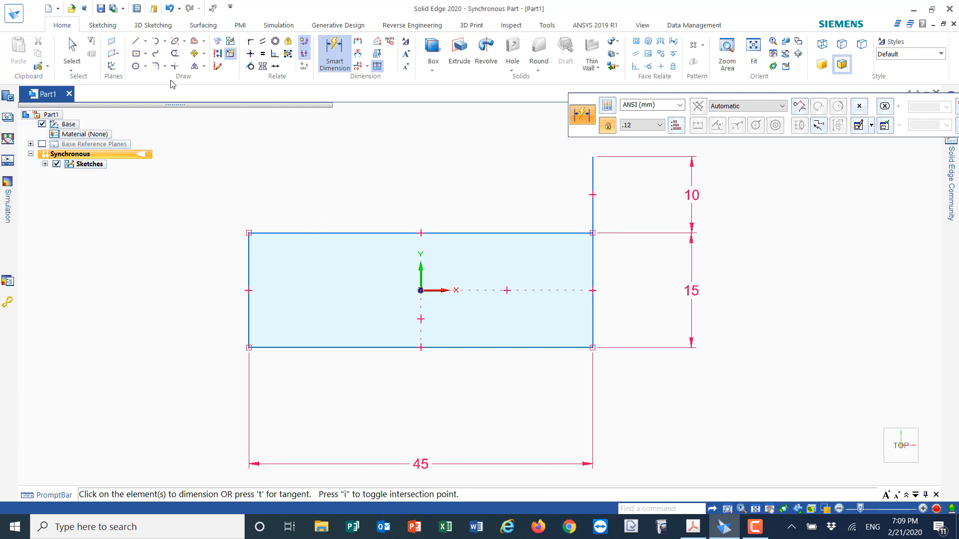
Draw a 10 mm diameter tangent circle from the midpoint of the upper vertical line, on its left side above the rectangle.
click(146, 66)
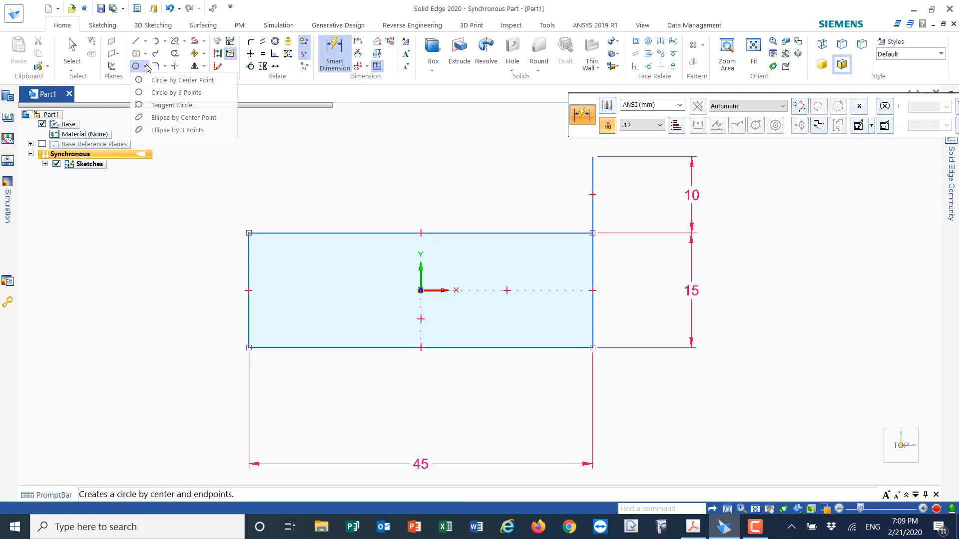
click(159, 106)
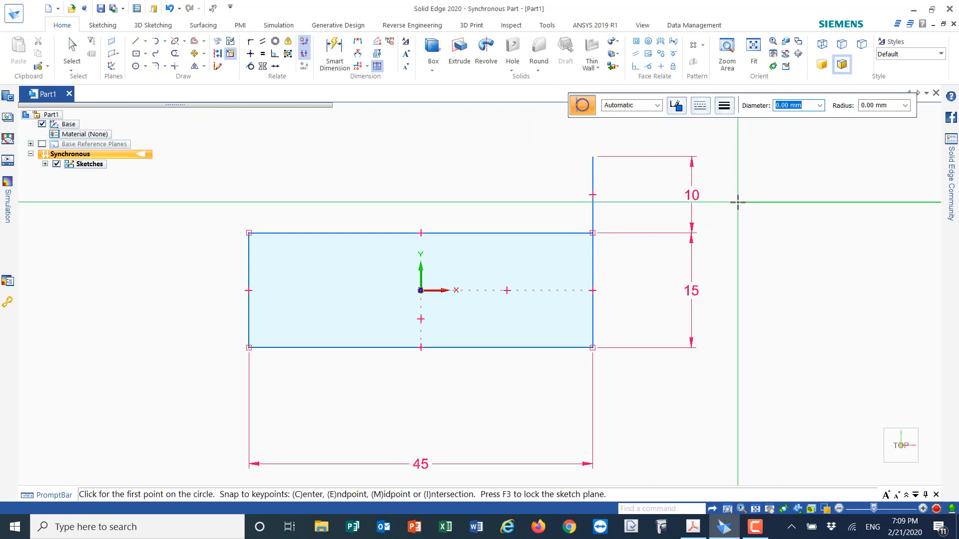
text(10)
key(Return)
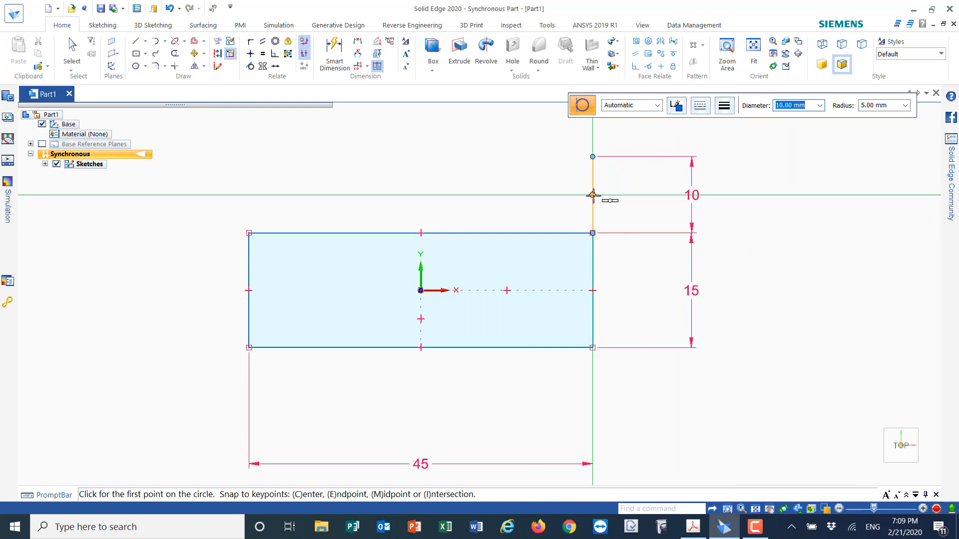
click(593, 195)
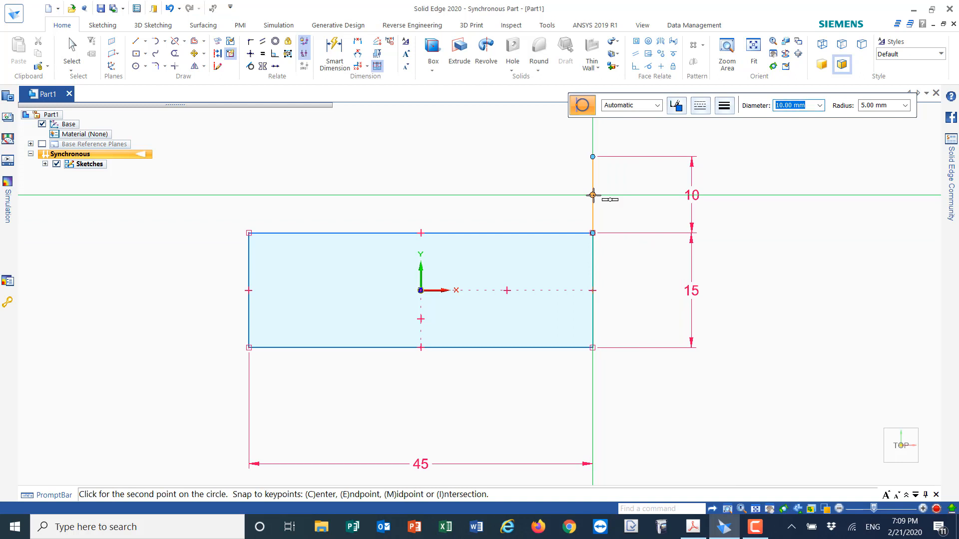
click(566, 195)
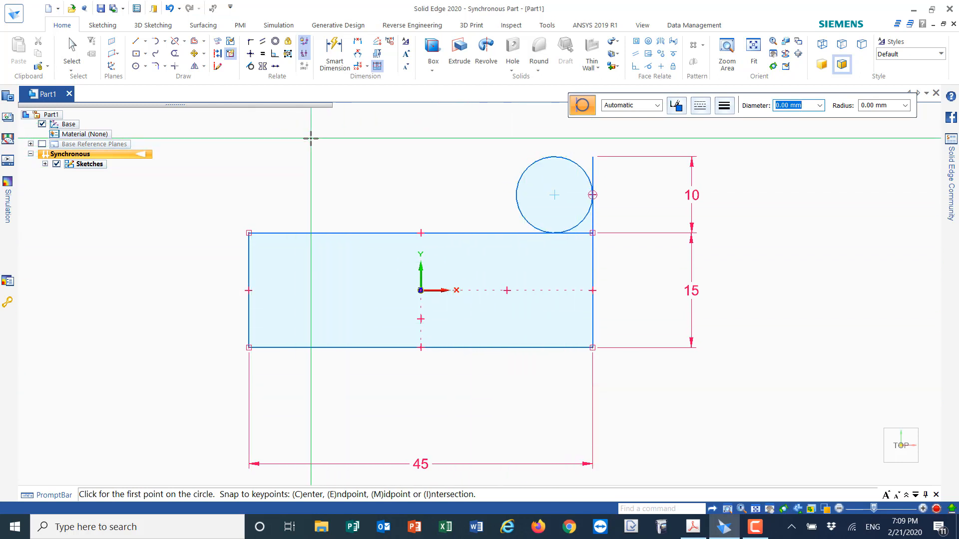
click(553, 422)
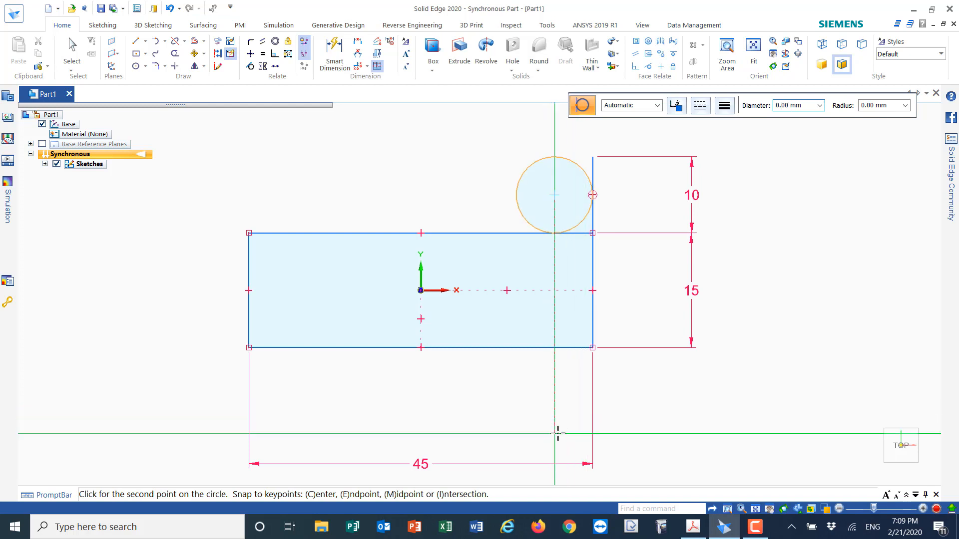
key(Tab)
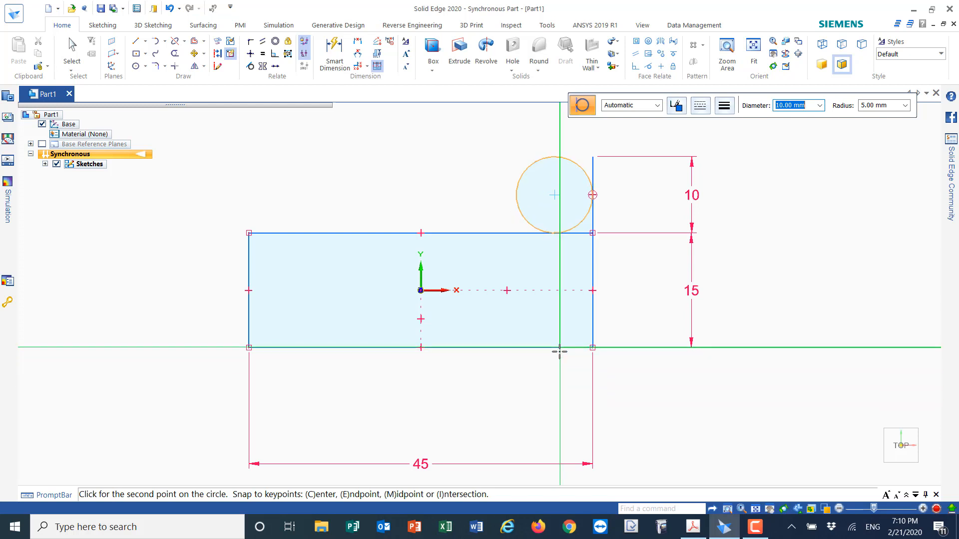
click(554, 396)
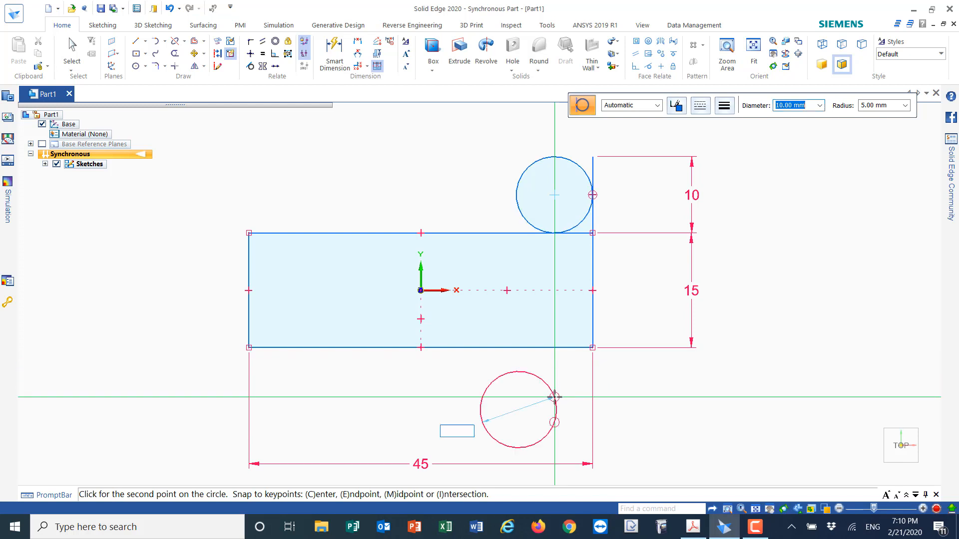
right_click(554, 392)
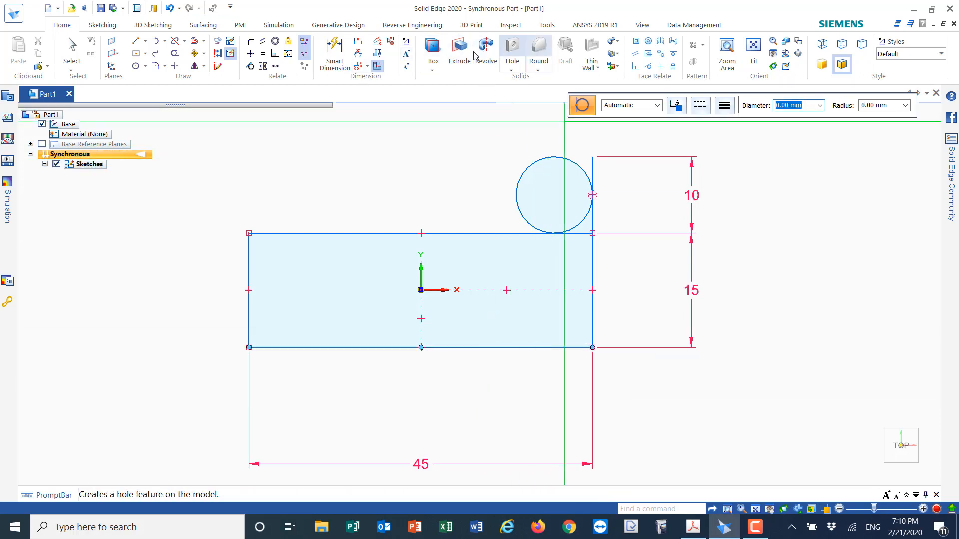
Draw a 10 mm vertical line downward from the rectangle's lower-right corner.
click(136, 41)
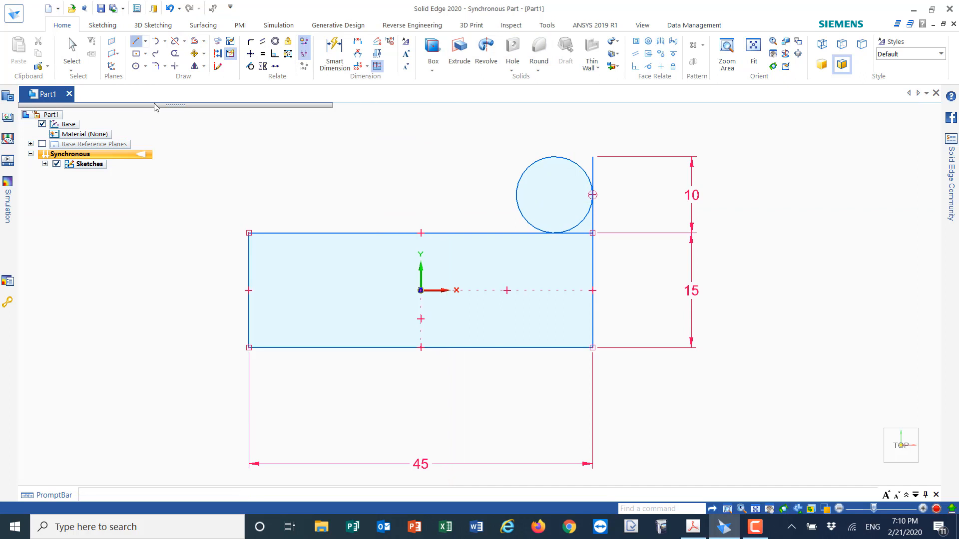
click(593, 348)
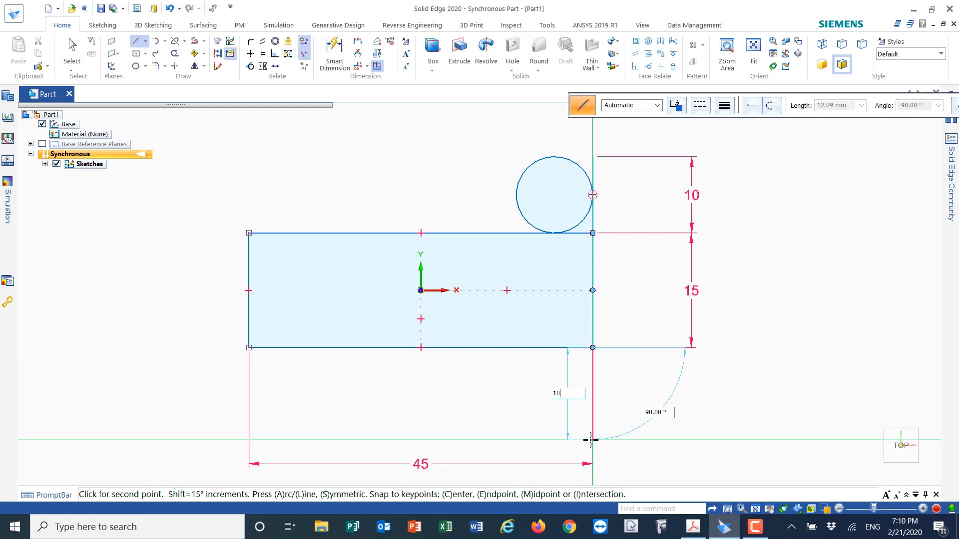
text(10)
key(Tab)
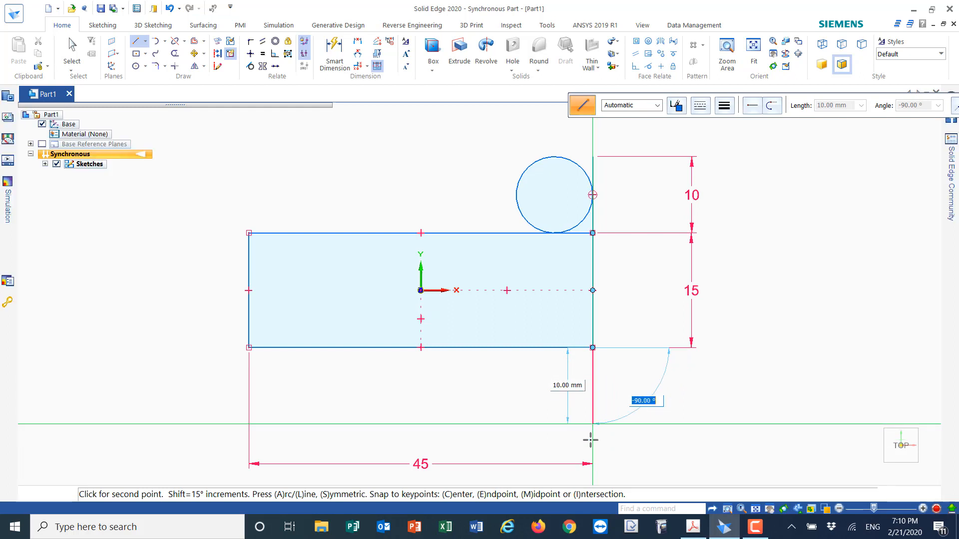
click(590, 440)
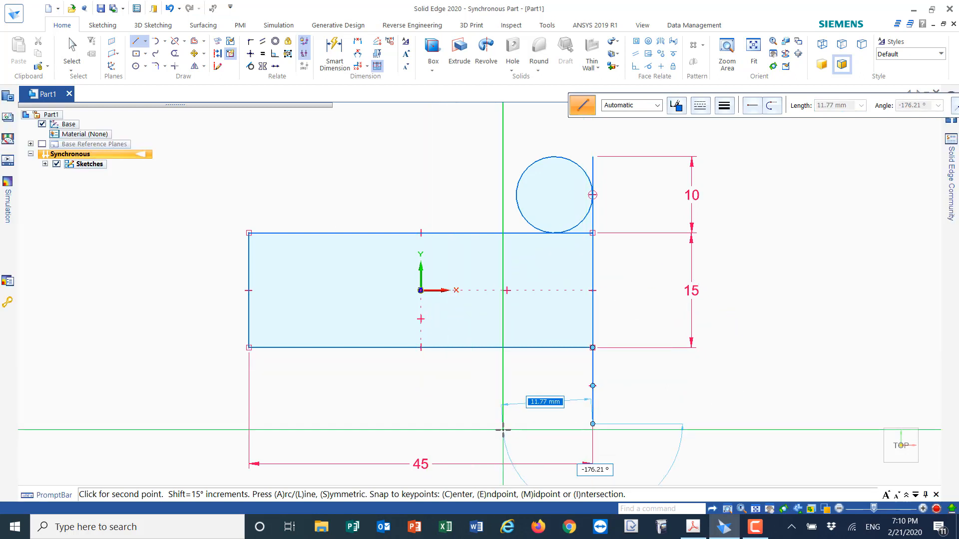
right_click(503, 431)
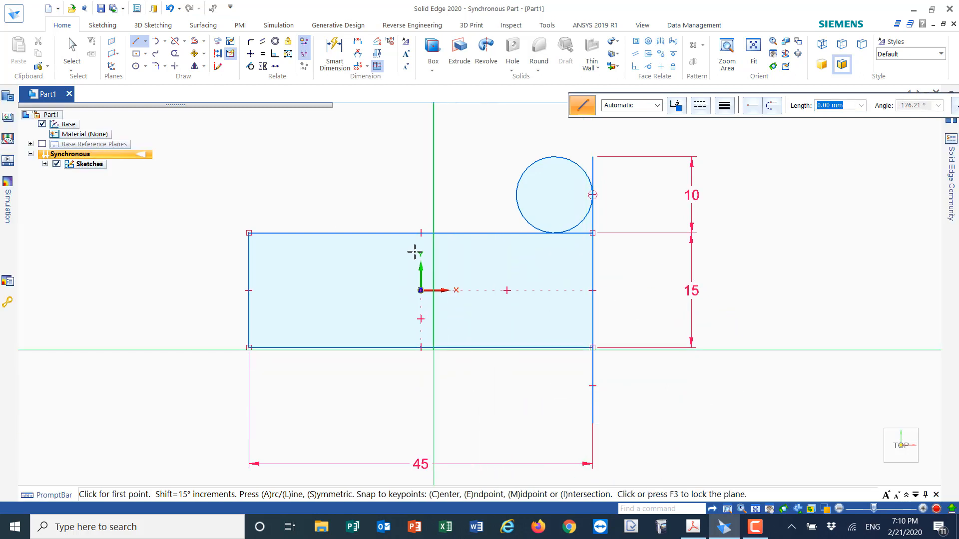
Draw a 10 mm diameter tangent circle from the midpoint of the lower vertical line, on its left side below the rectangle.
click(146, 67)
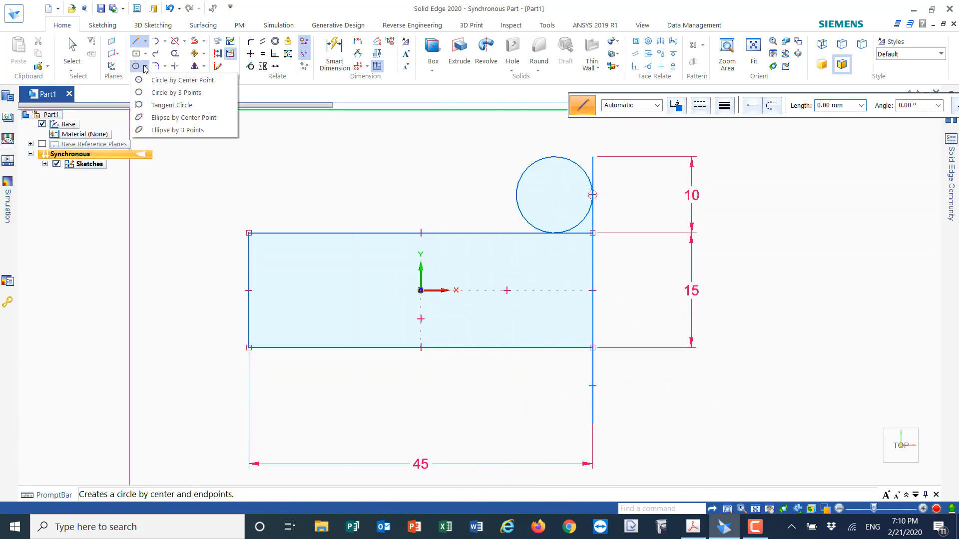
click(155, 94)
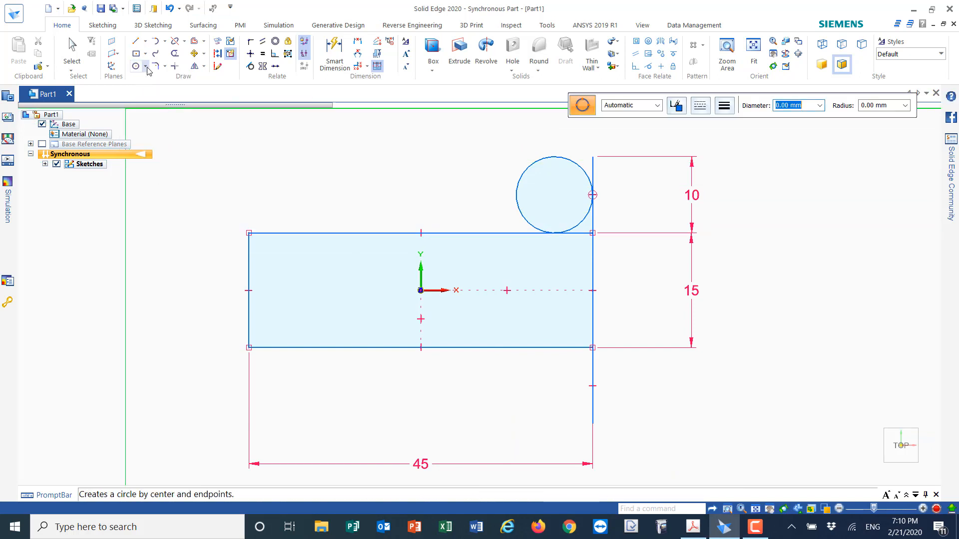
click(145, 67)
click(167, 105)
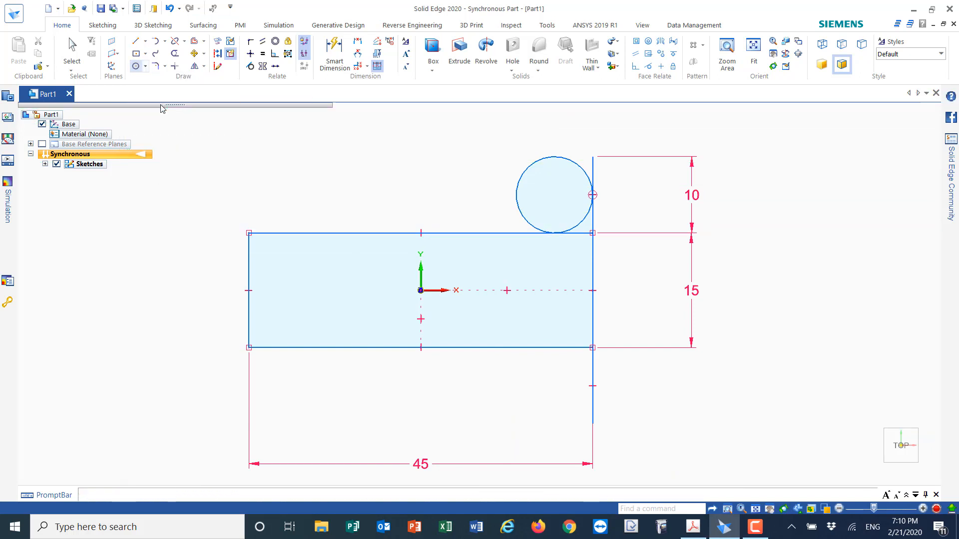
click(593, 385)
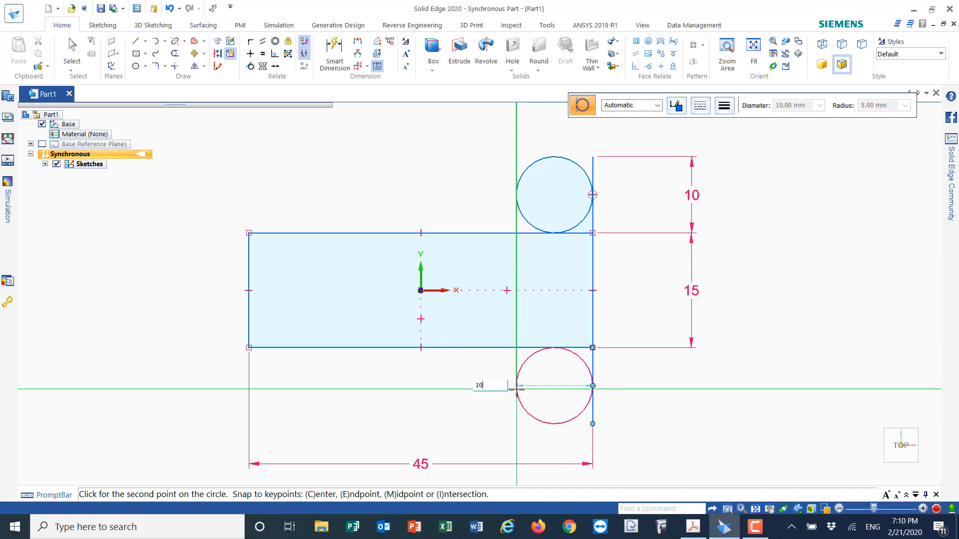
key(Return)
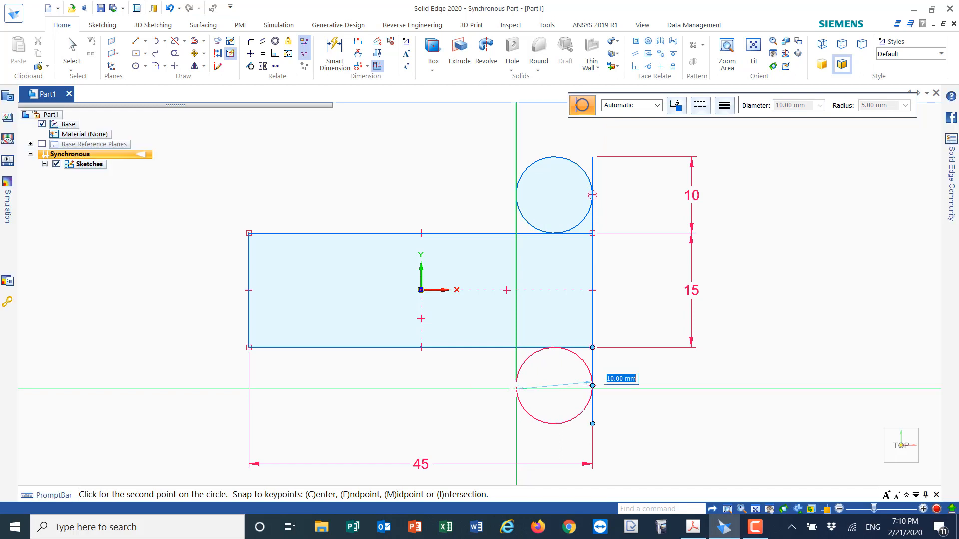
right_click(402, 433)
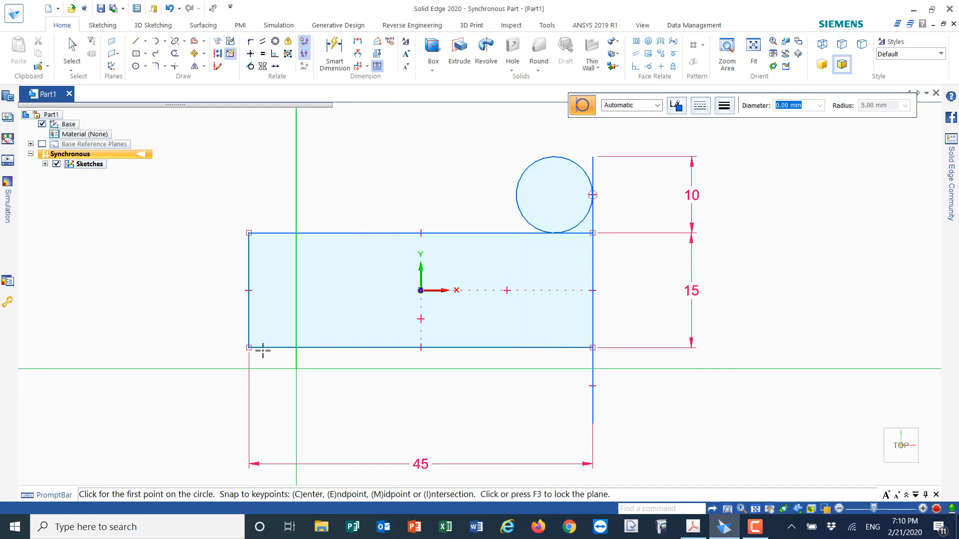
click(593, 386)
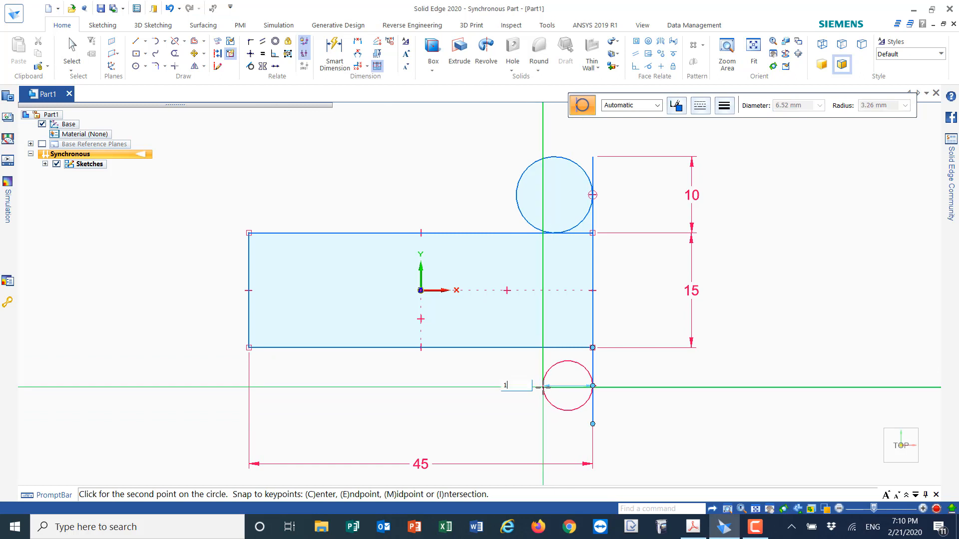
text(10)
key(Return)
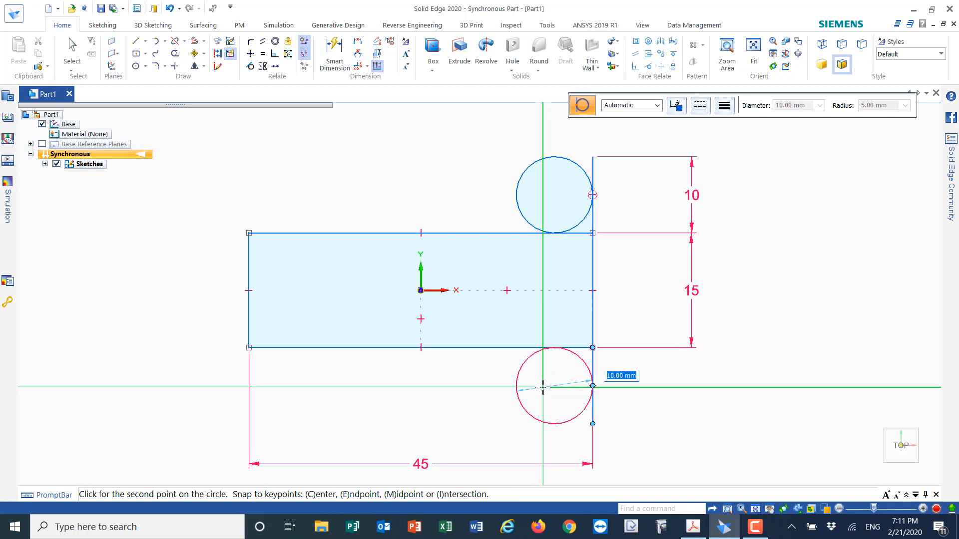
click(543, 387)
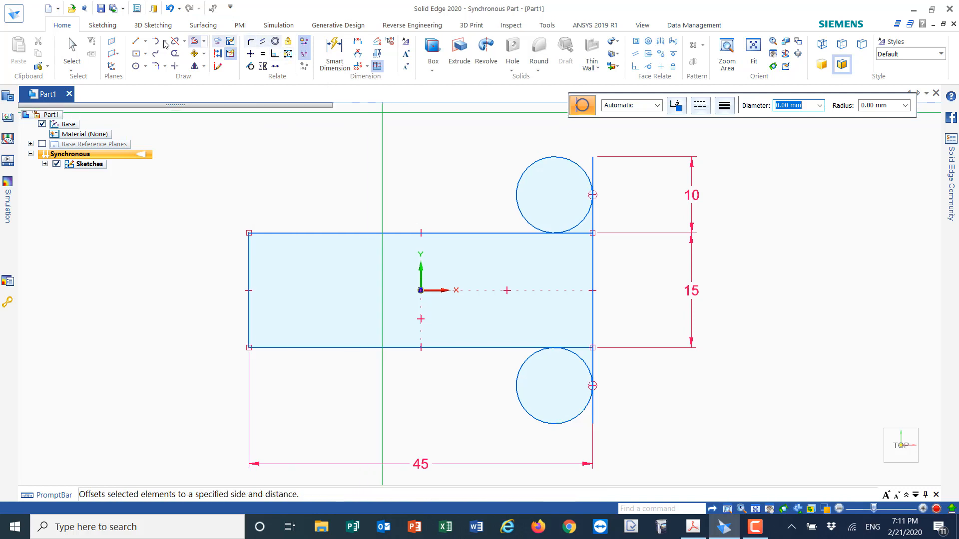
Draw a vertical line from the leftmost point of each circle to the adjacent horizontal edge of the rectangle.
click(135, 41)
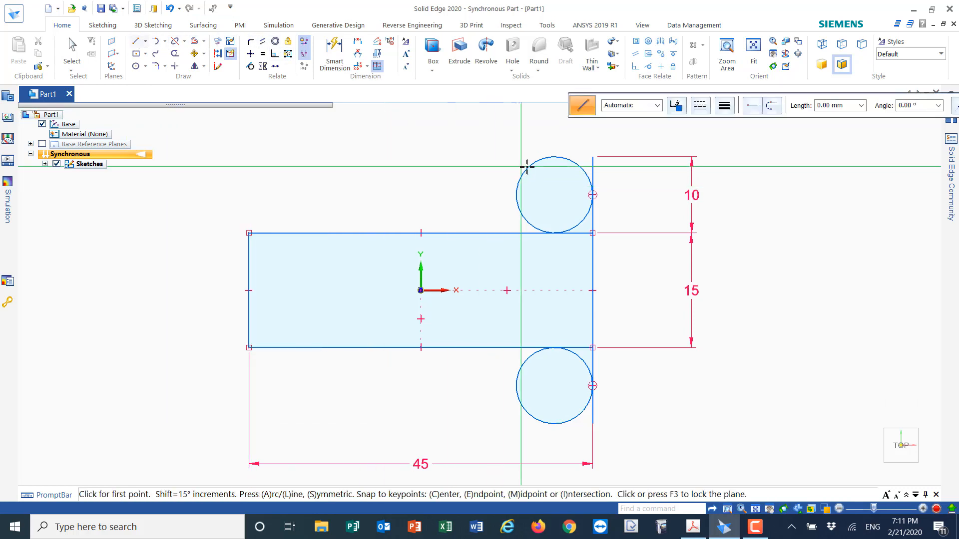
click(516, 195)
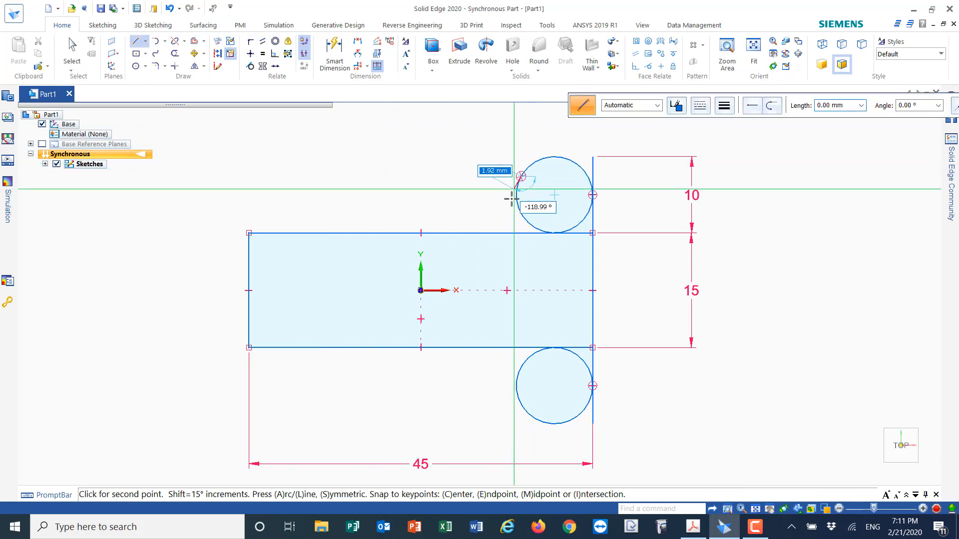
click(516, 233)
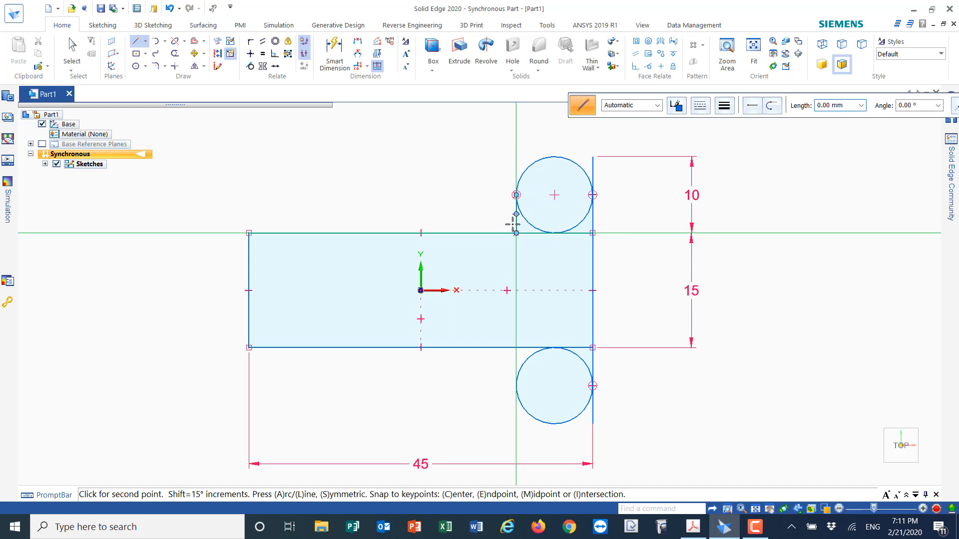
right_click(397, 168)
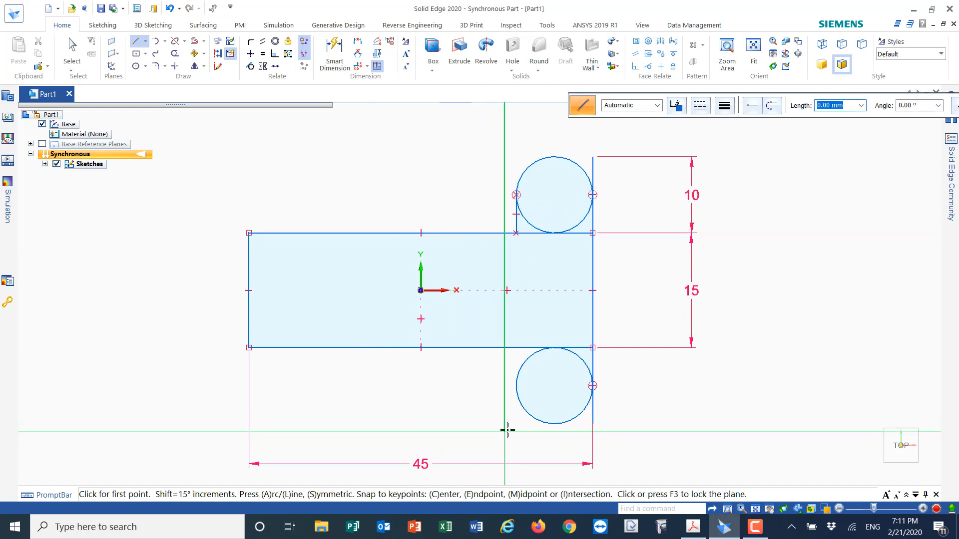
click(518, 399)
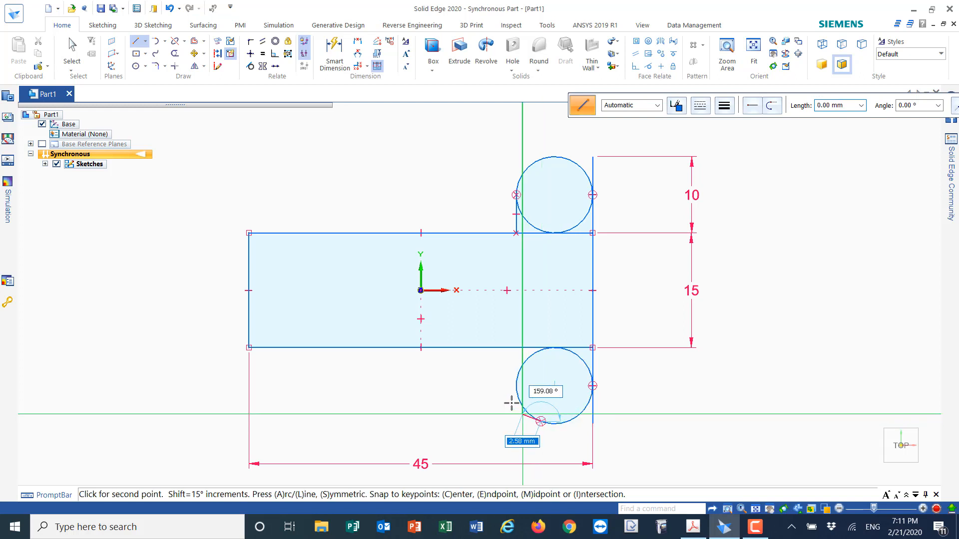
click(518, 347)
key(Escape)
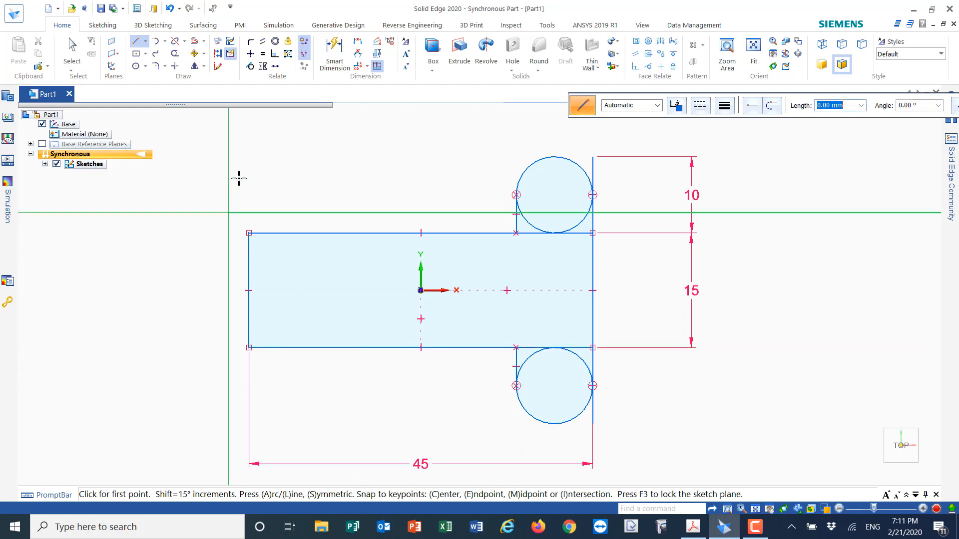
Trim the ends of the upper and lower vertical lines that extend past their tangent points with the circles.
click(175, 54)
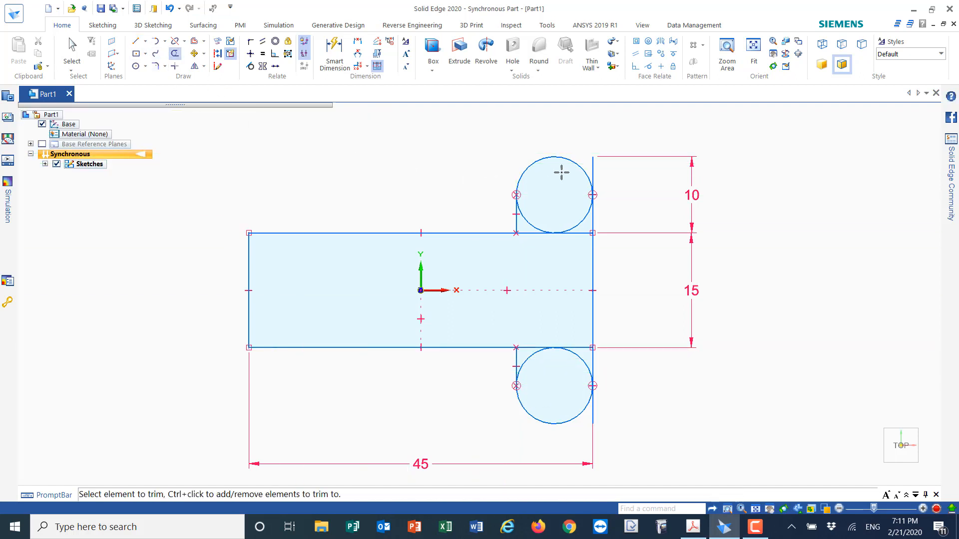
click(594, 169)
click(593, 166)
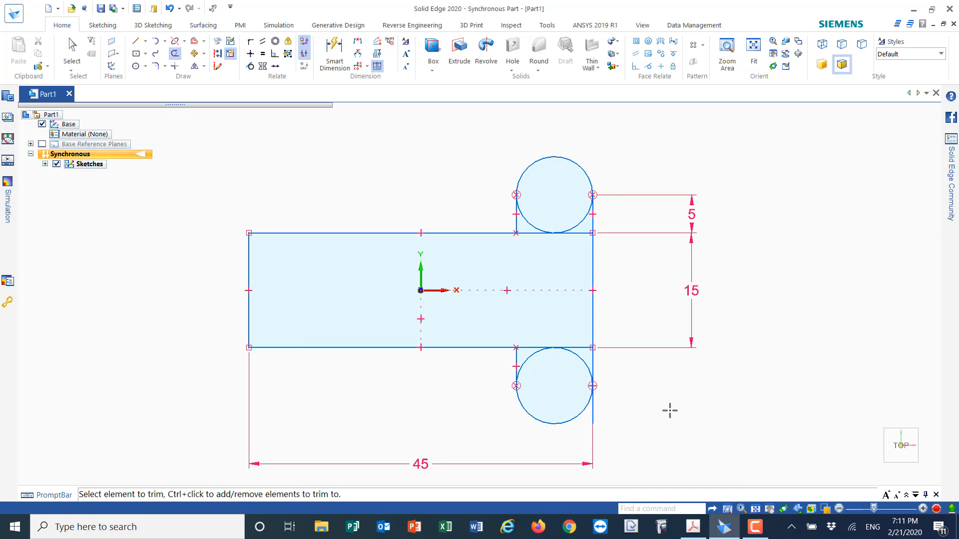
click(594, 409)
Draw a 5 mm diameter circle concentric with each of the two lug circles.
click(146, 68)
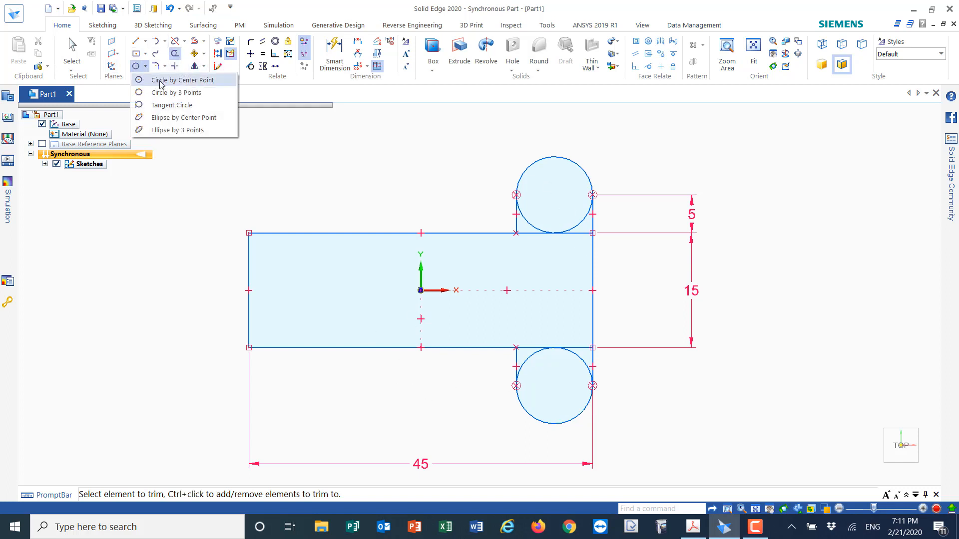
click(159, 81)
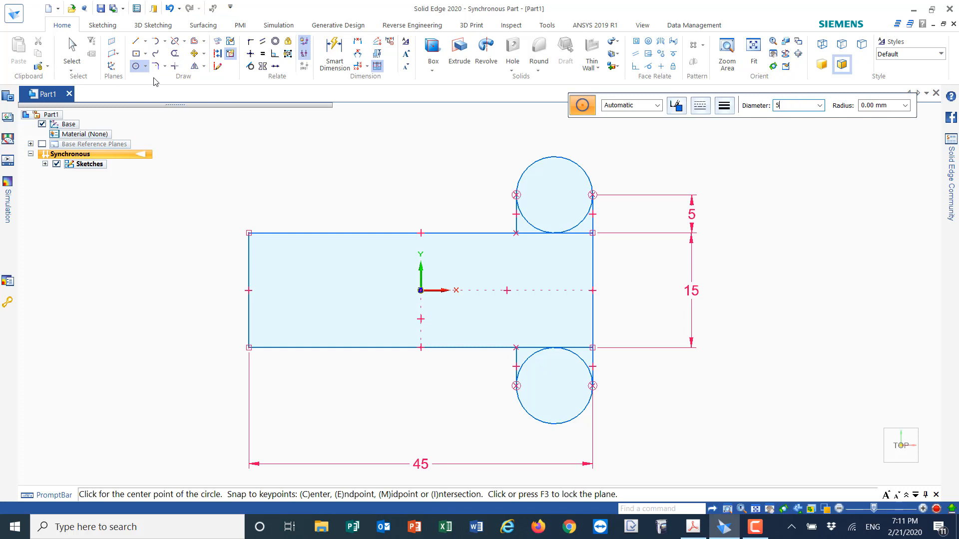
key(Return)
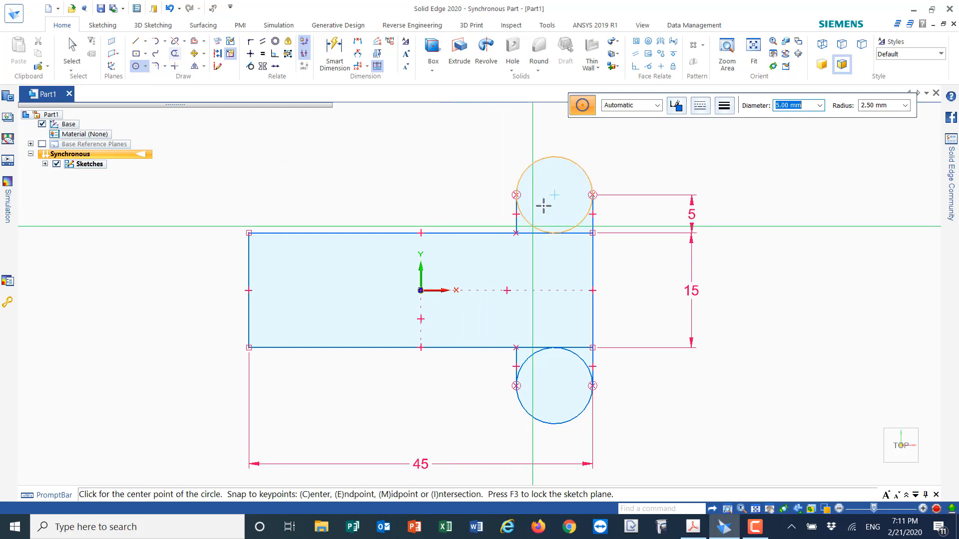
click(554, 194)
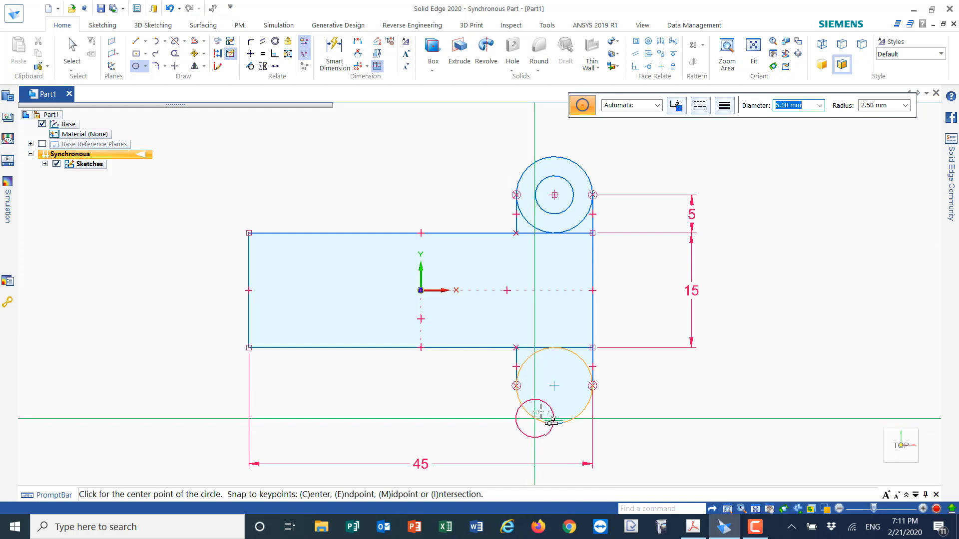
click(554, 386)
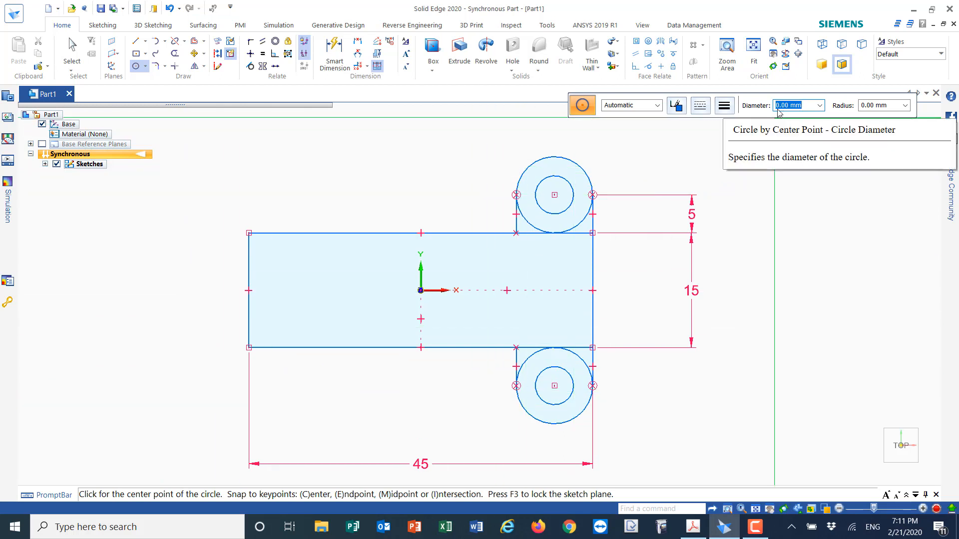
Draw a 5 mm diameter circle on the plate's horizontal centreline, with its centre dimensioned 5 mm from the left edge.
text(5)
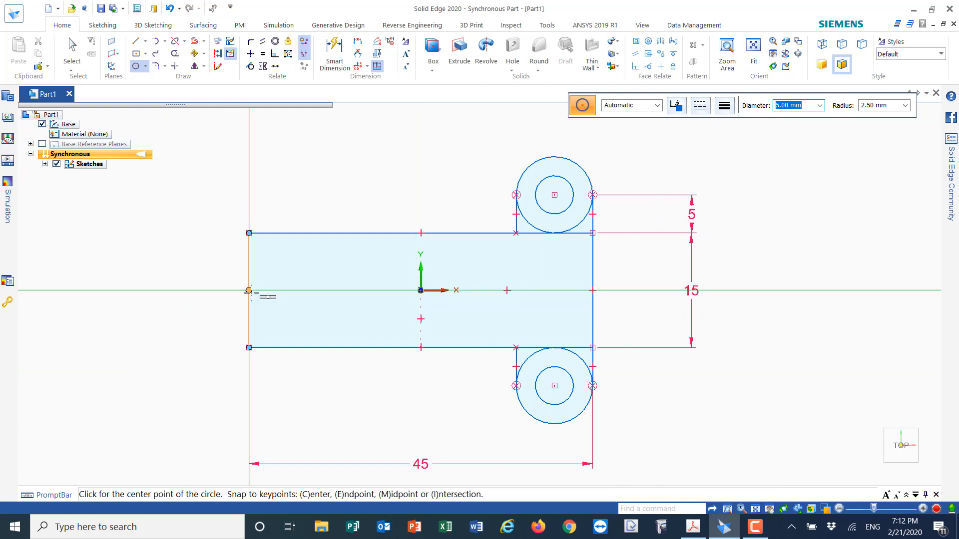
click(305, 290)
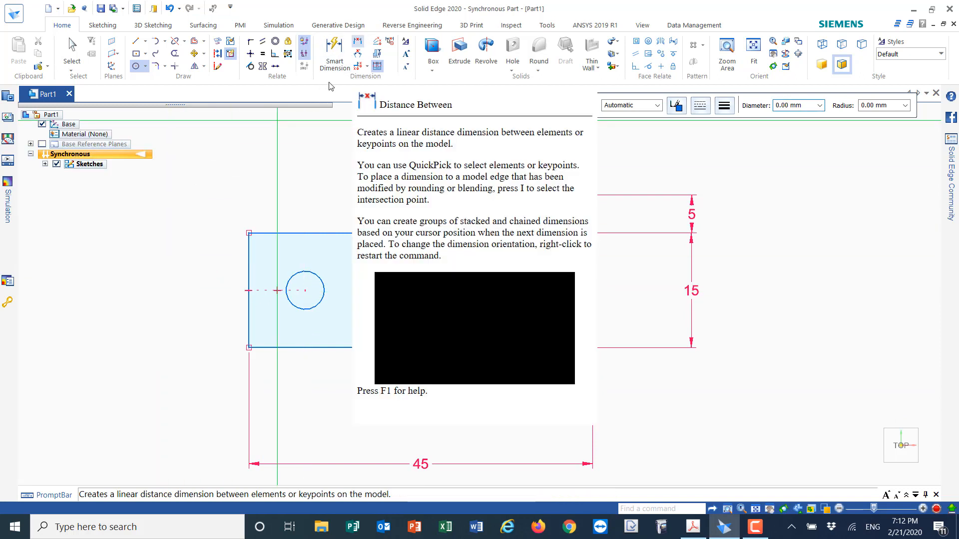
click(358, 41)
click(307, 309)
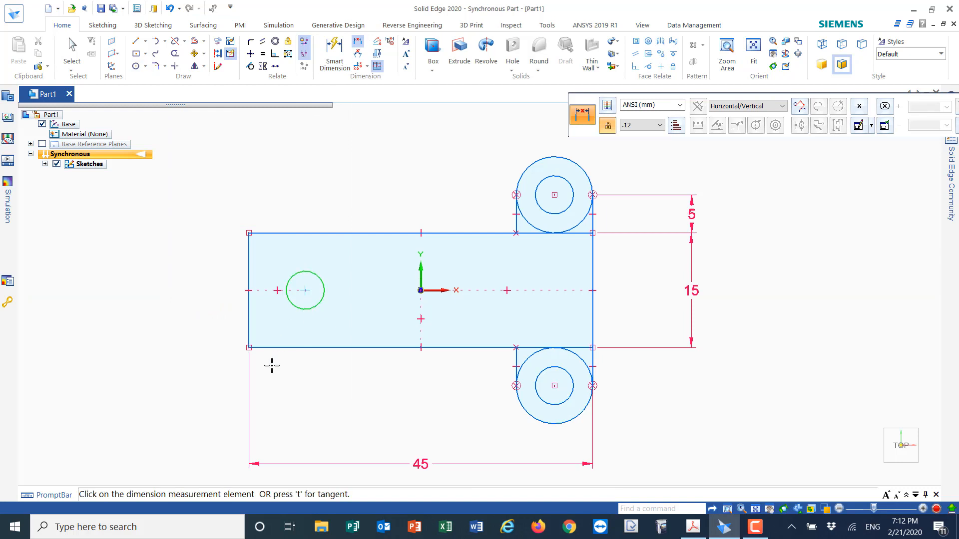
click(248, 307)
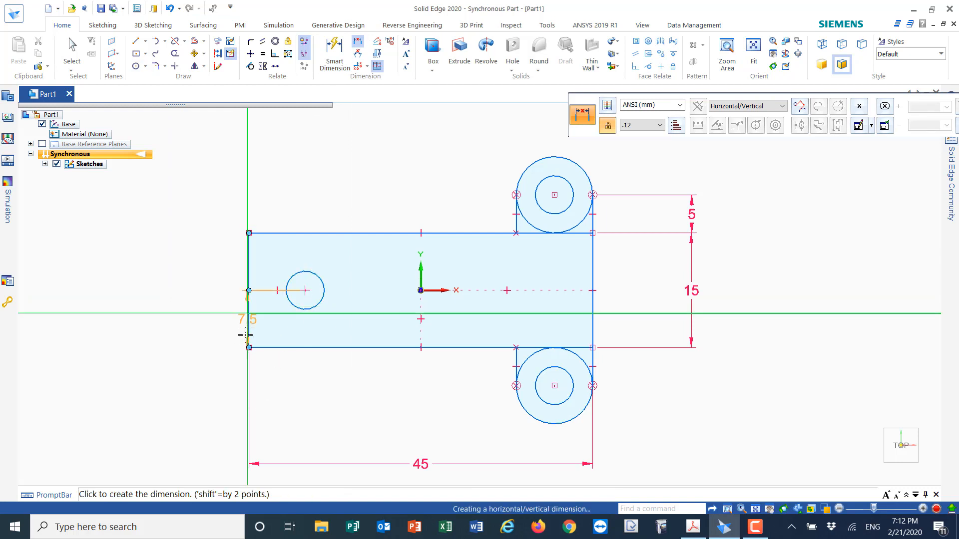
click(274, 383)
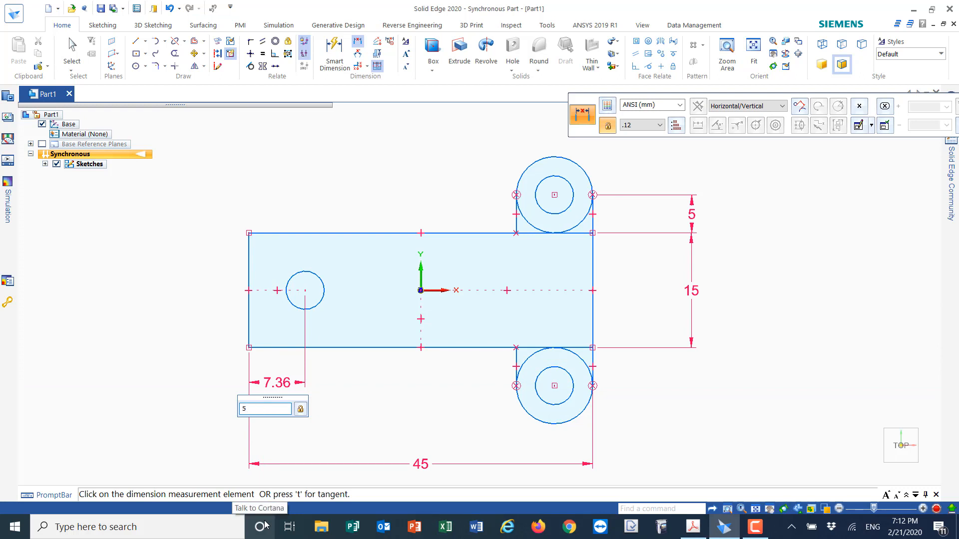
key(Return)
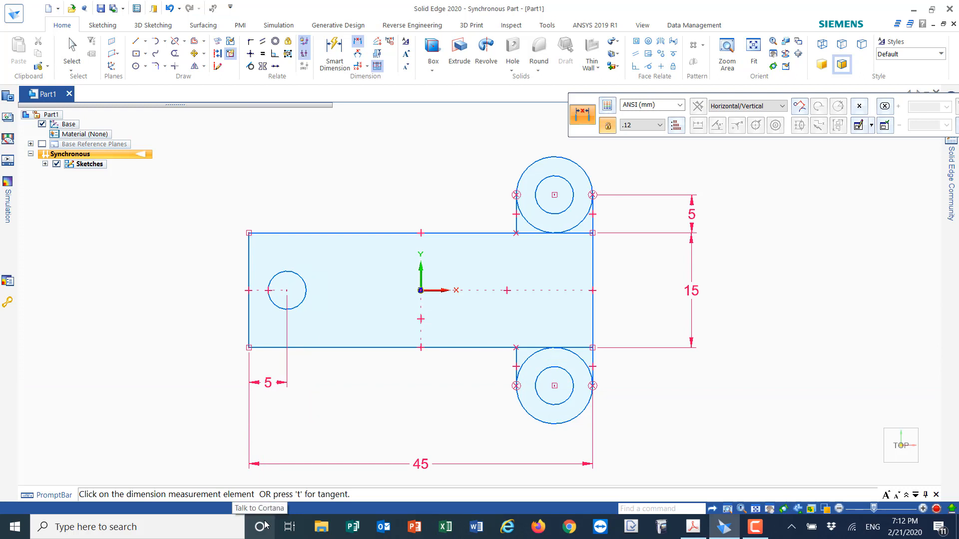
Draw horizontal lines from the highest and lowest points of the left circle to the plate's left edge.
click(139, 43)
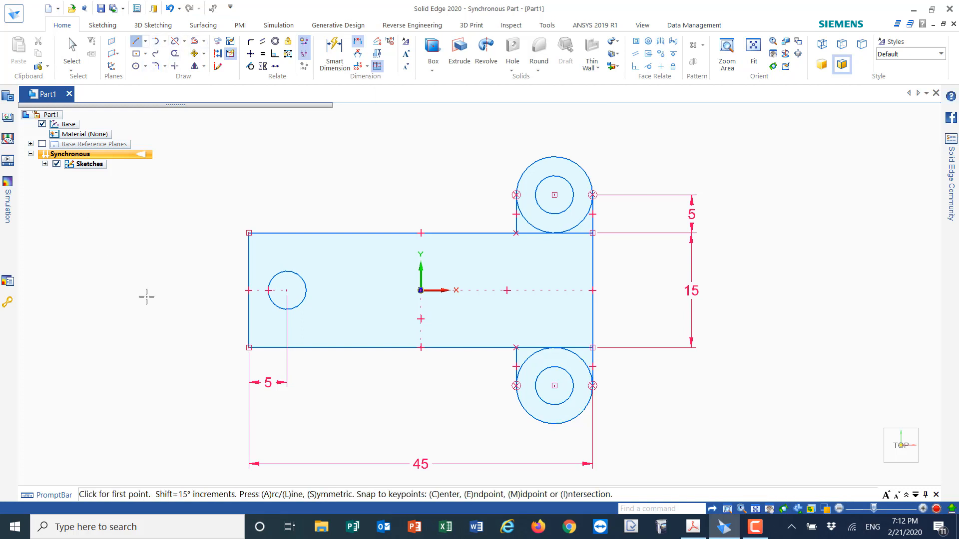
click(287, 271)
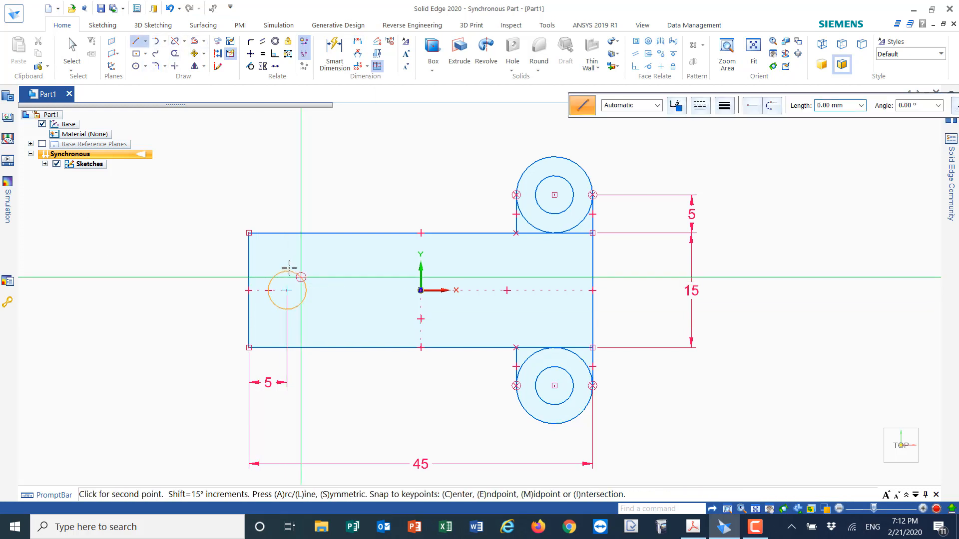
click(246, 272)
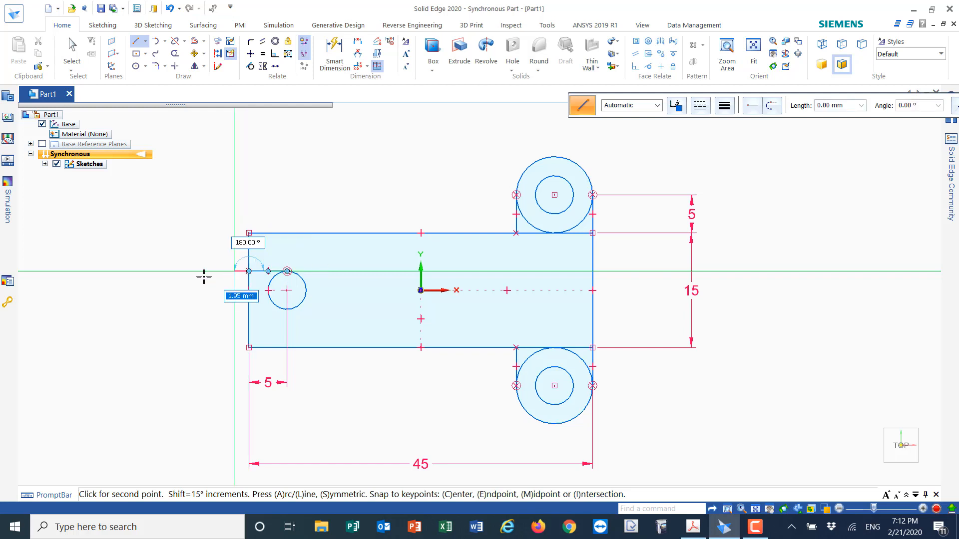
click(290, 309)
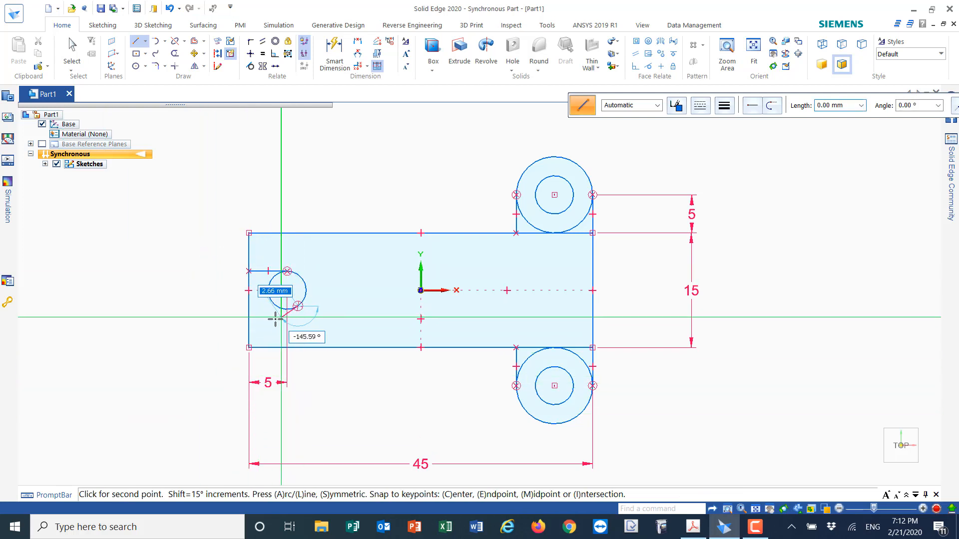
click(247, 309)
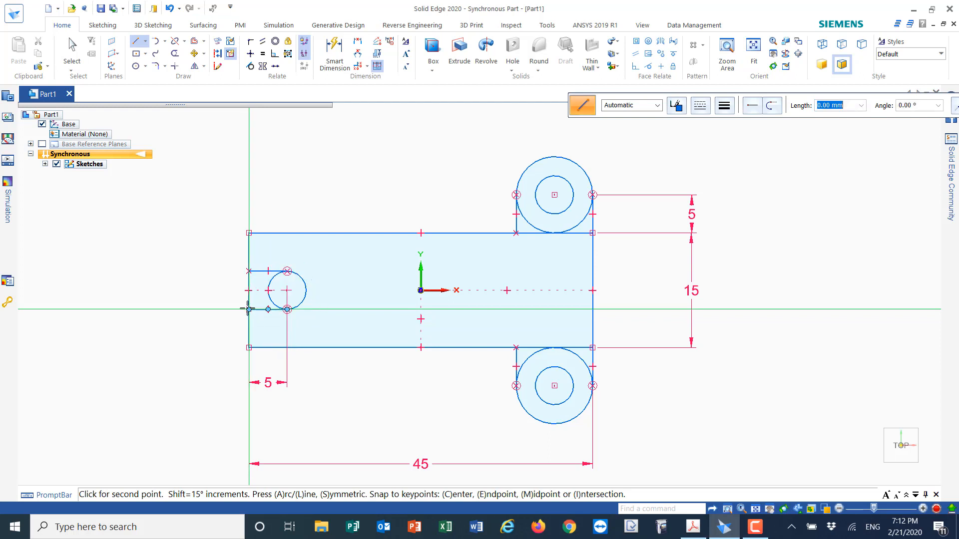
right_click(183, 321)
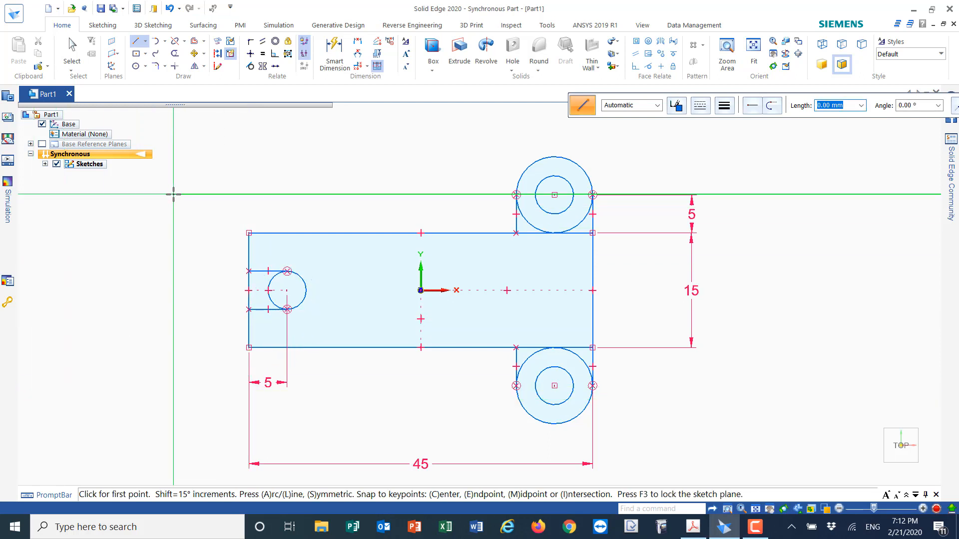
Trim the left half of the slot circle and the left edge segment between the two horizontal lines to open the slot.
click(175, 55)
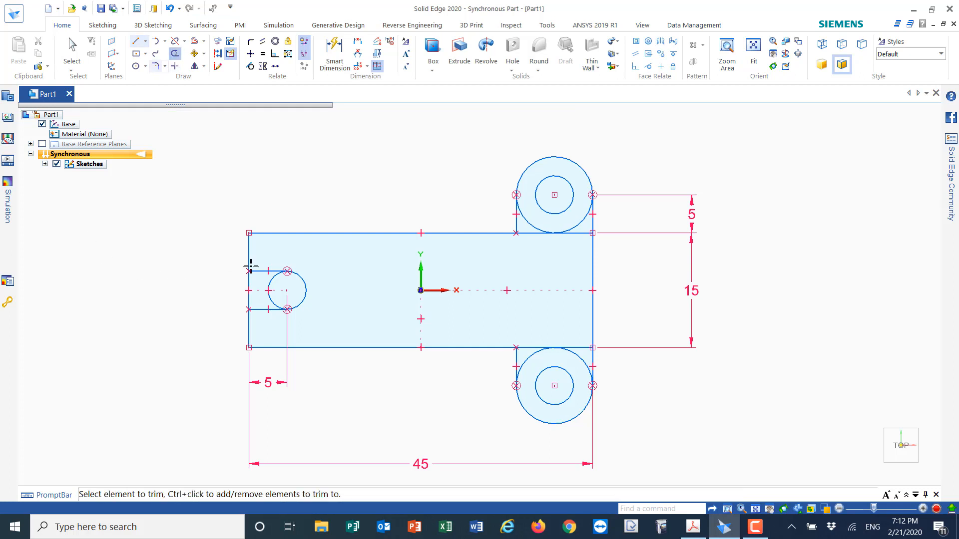
click(270, 299)
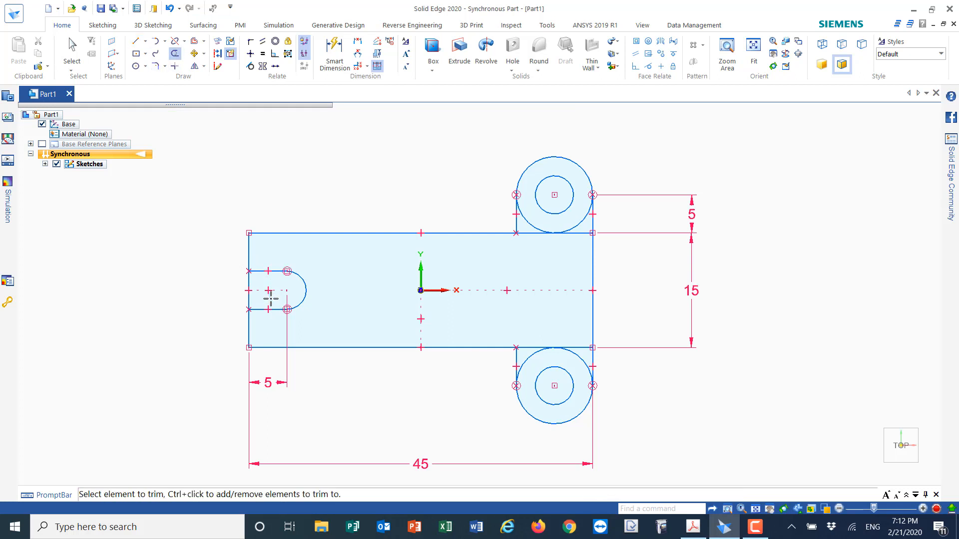
click(247, 288)
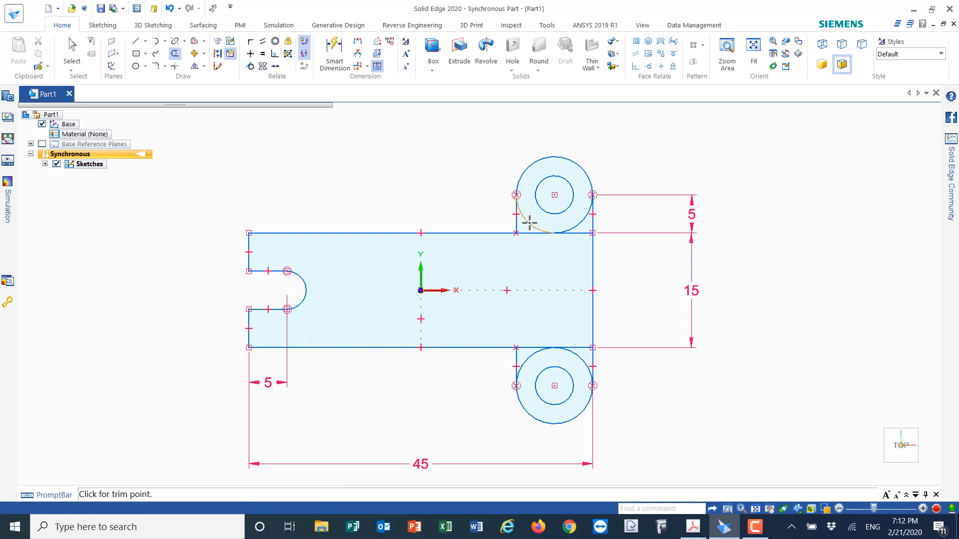
Trim the inner arcs of both outer lug circles and the plate edge segments that separate the lugs from the plate.
click(529, 222)
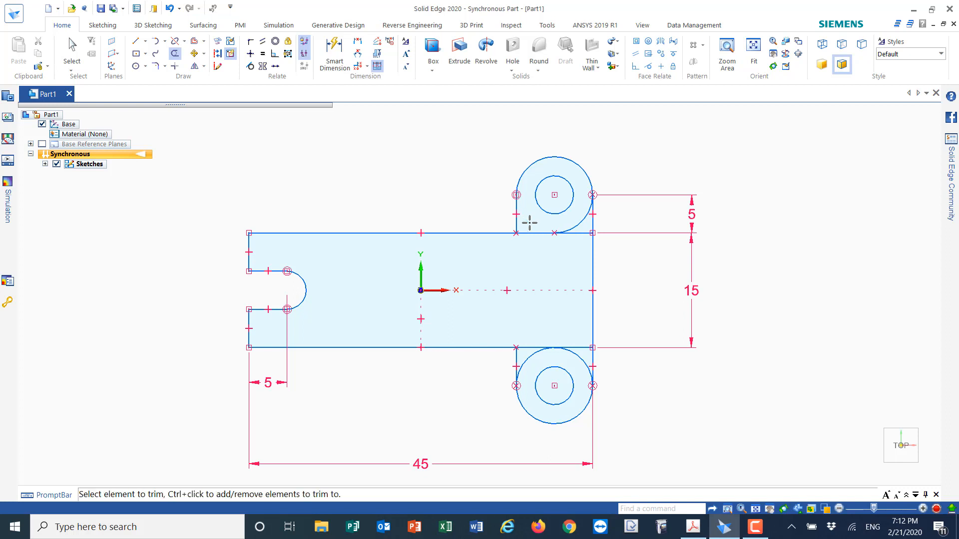
click(574, 227)
click(529, 357)
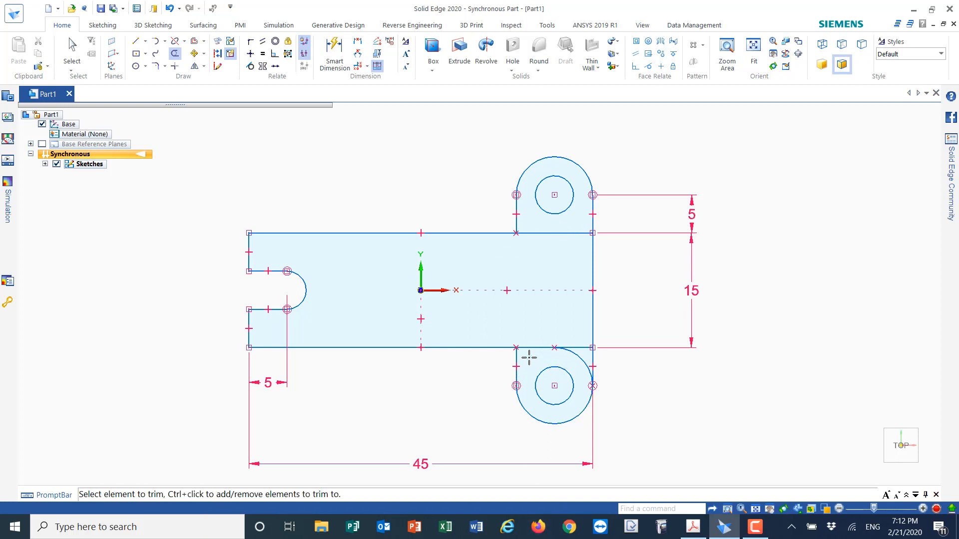
click(579, 357)
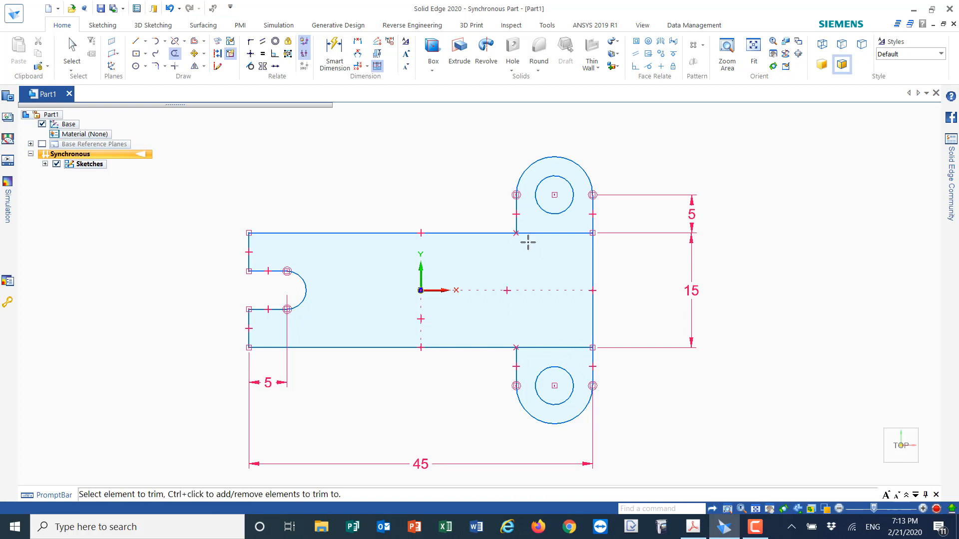
drag(550, 231, 552, 230)
drag(549, 349, 549, 348)
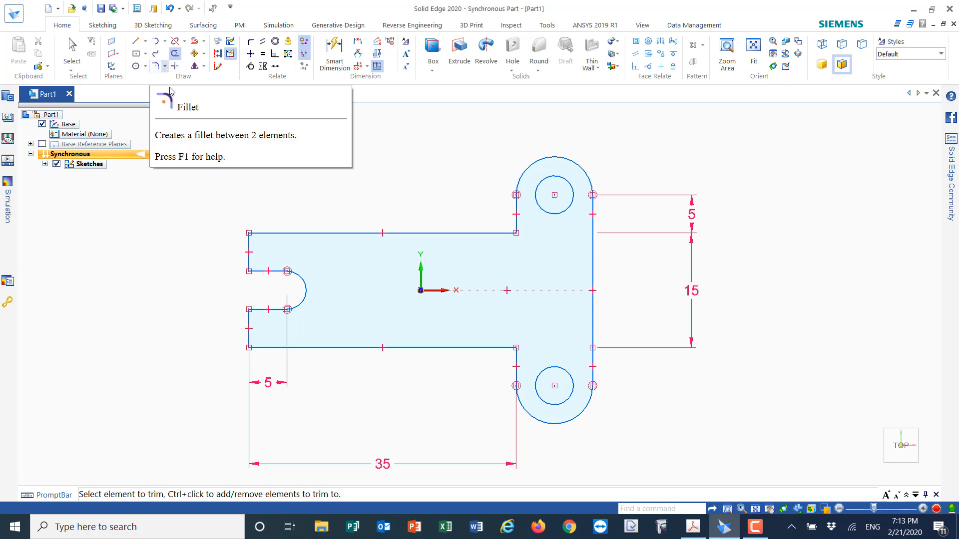
Fillet the two outer corners at the plate's slotted end with a 2 mm radius.
click(164, 66)
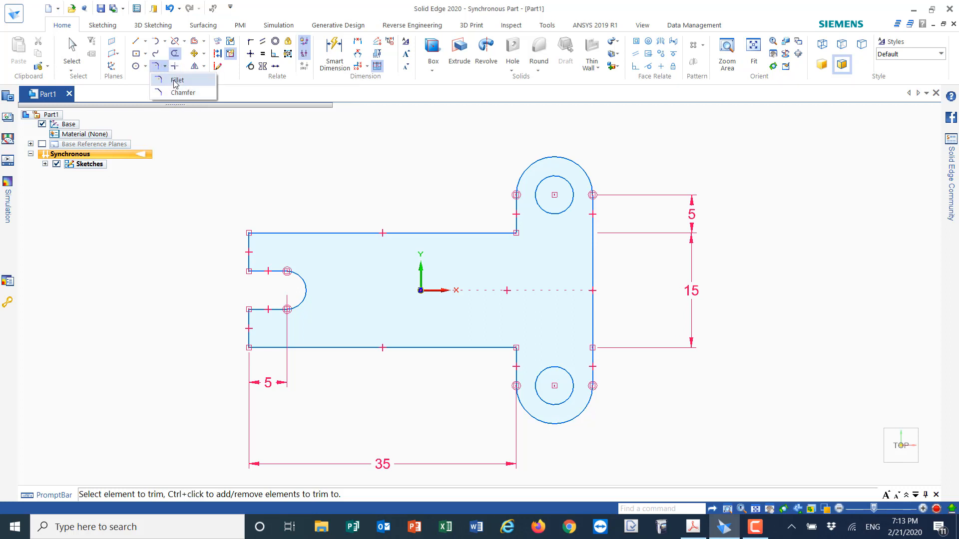
click(176, 81)
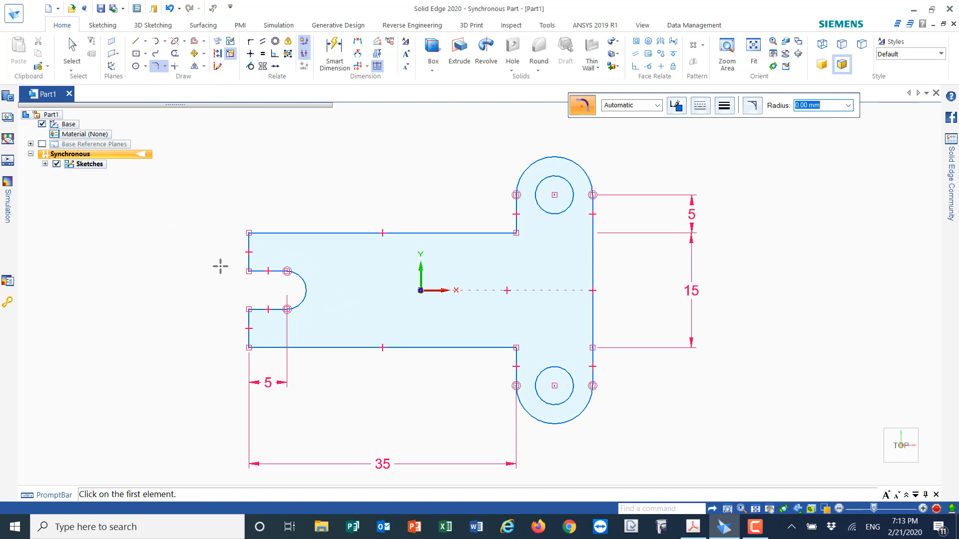
click(249, 238)
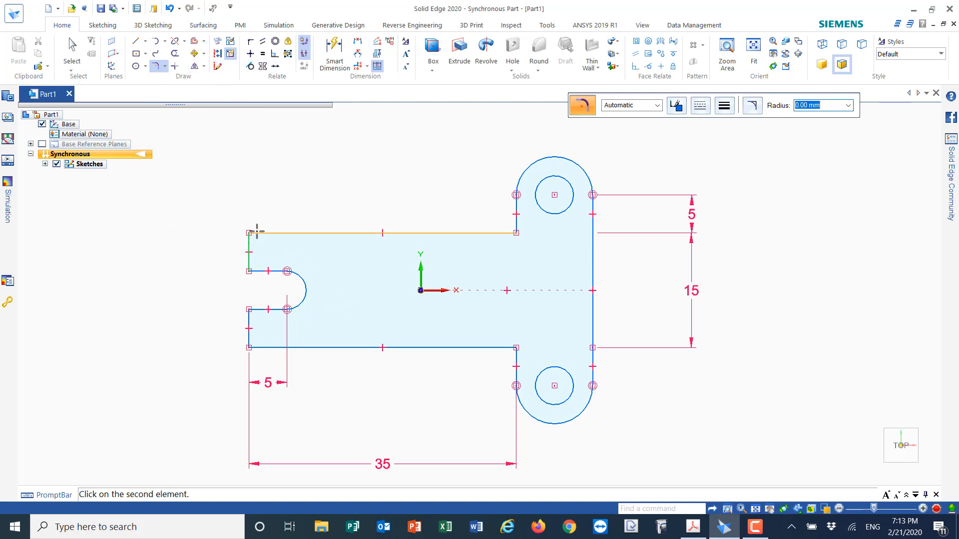
click(254, 233)
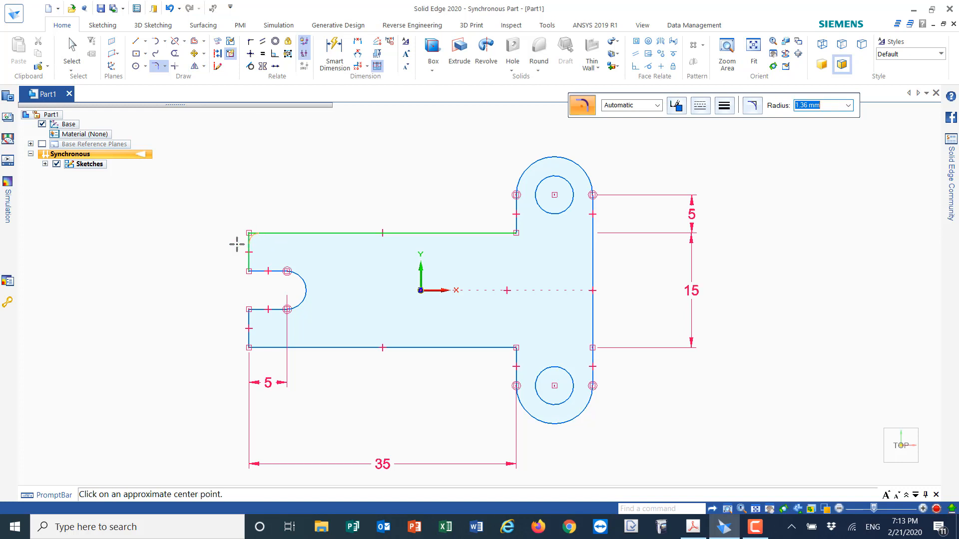
text(2)
key(Return)
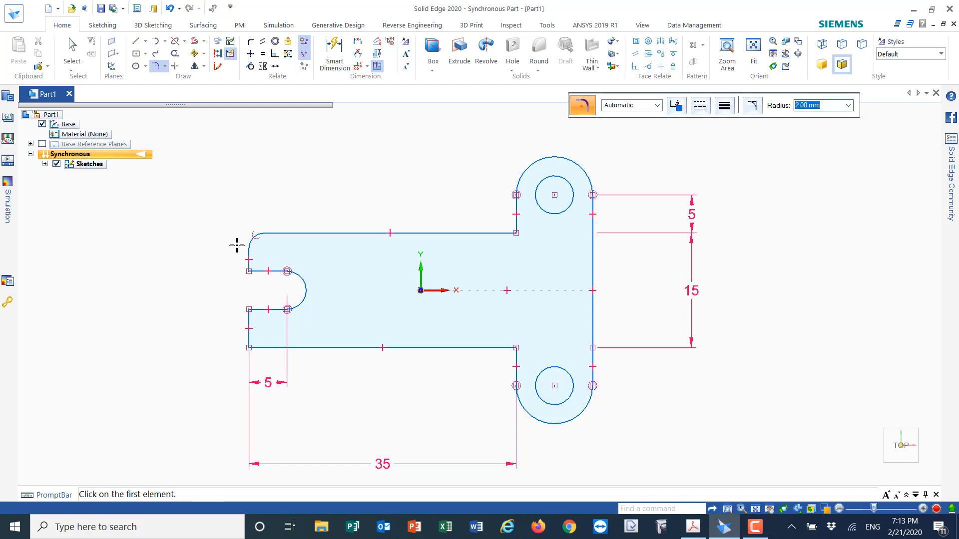
click(249, 332)
click(255, 348)
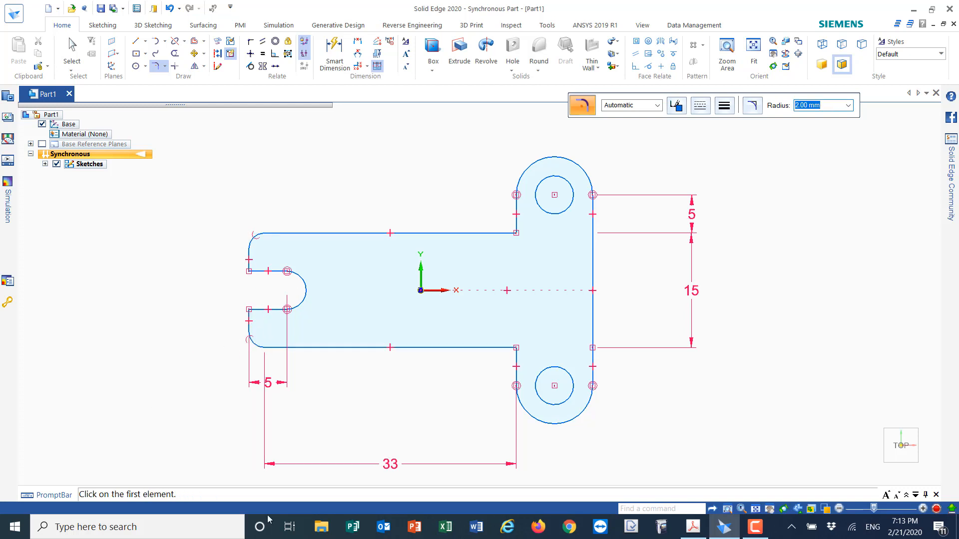
Fillet the two inner corners where the lugs meet the plate's long edges with the same 2 mm radius.
click(517, 220)
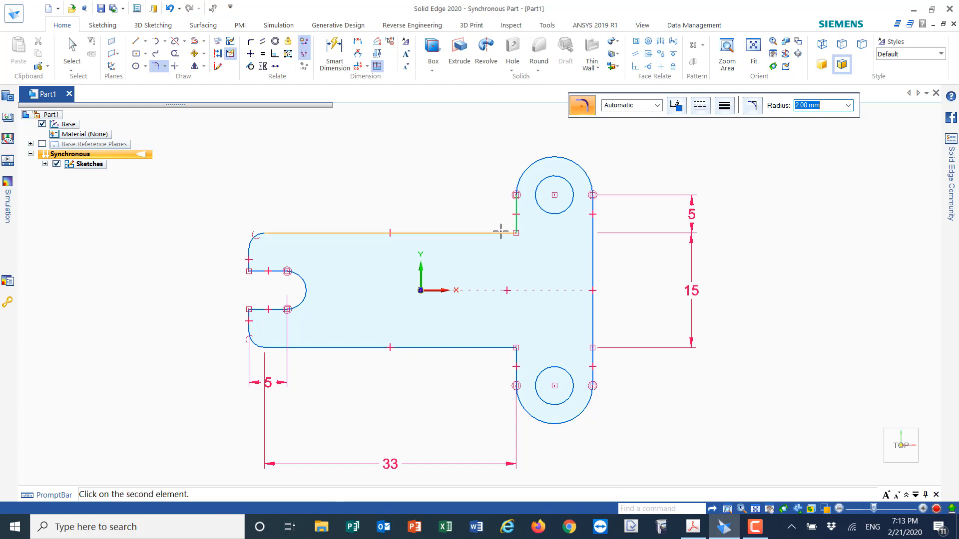
click(500, 233)
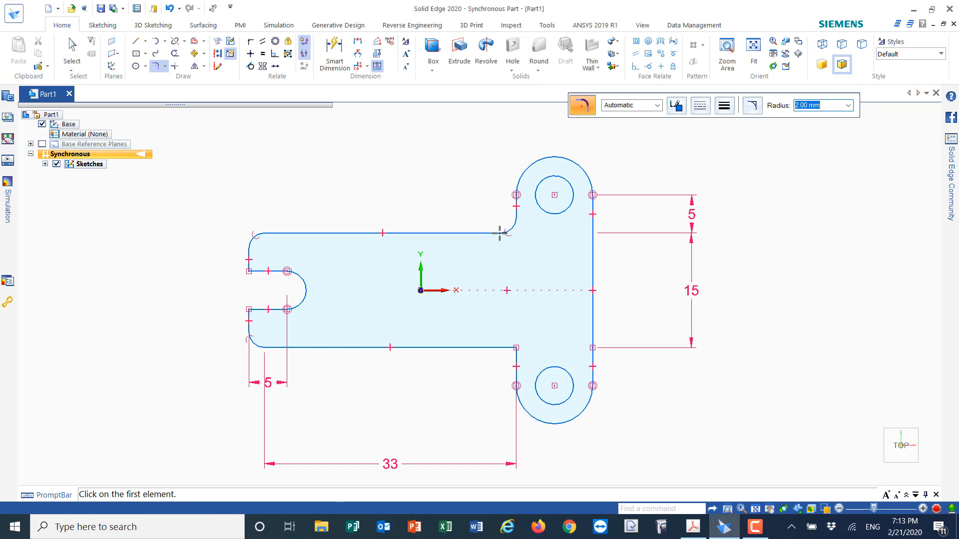
click(494, 348)
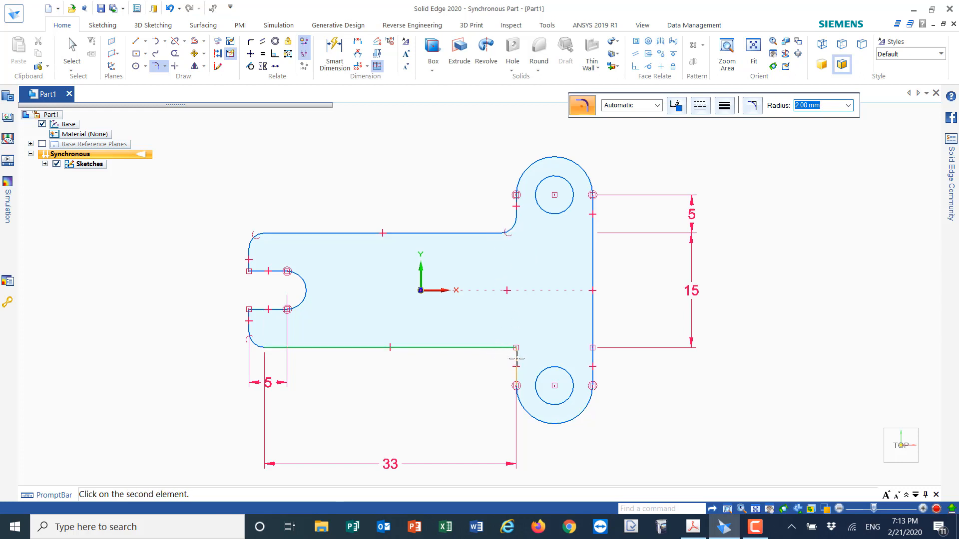
click(516, 359)
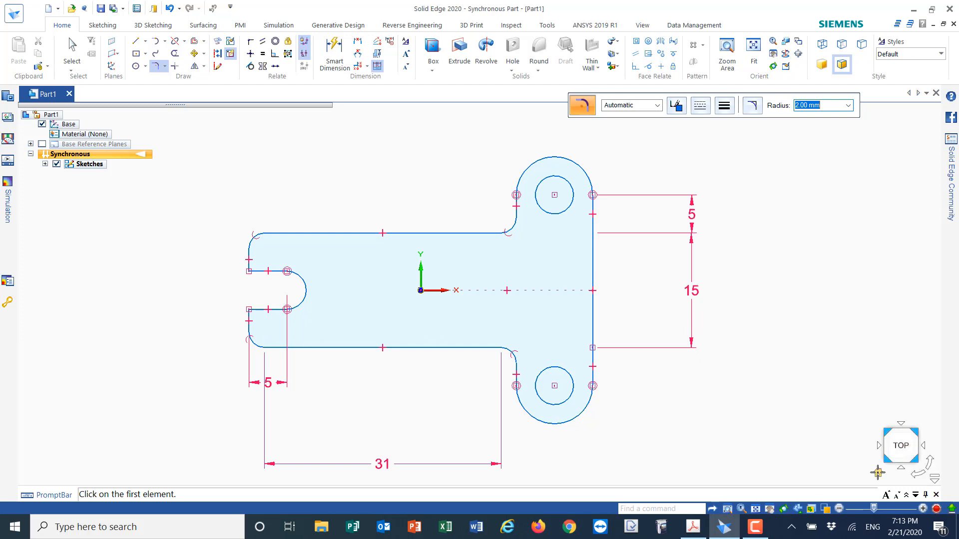
click(889, 462)
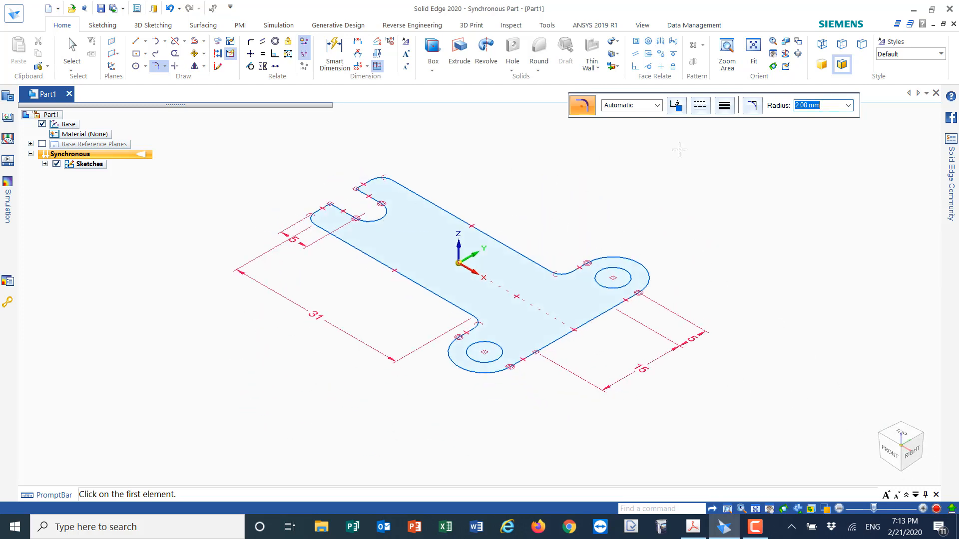
Extrude the slotted plate region, selected as a face with the two lug holes left open, 5 mm downward.
click(454, 46)
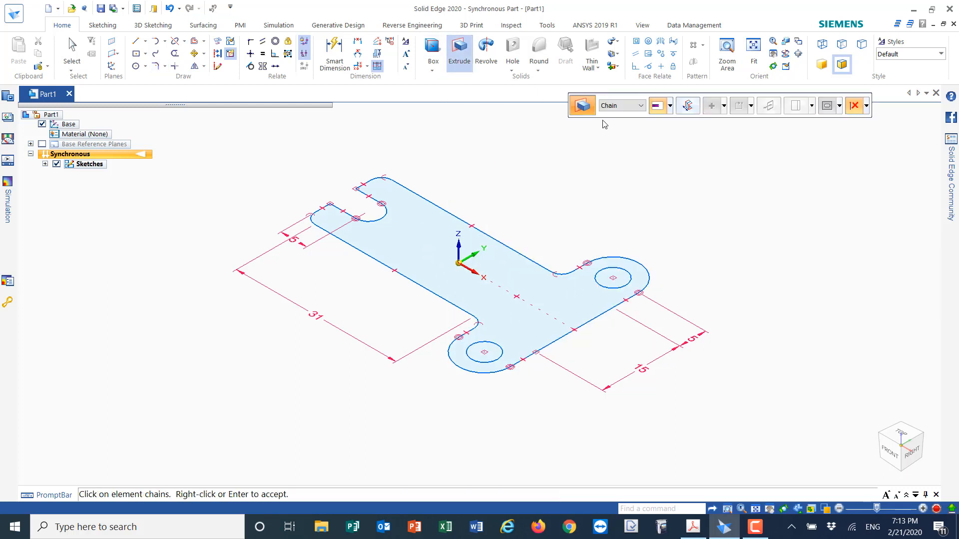
click(621, 106)
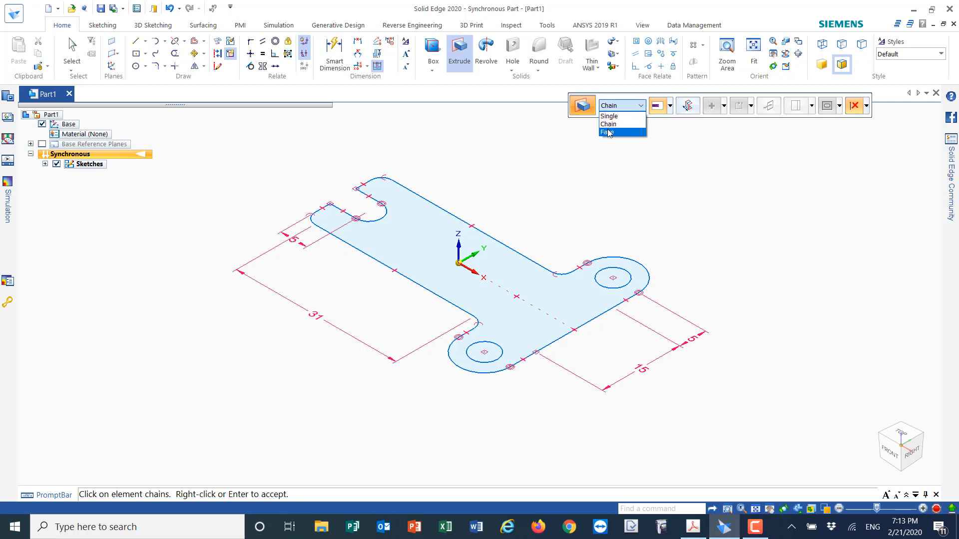
click(607, 132)
click(422, 239)
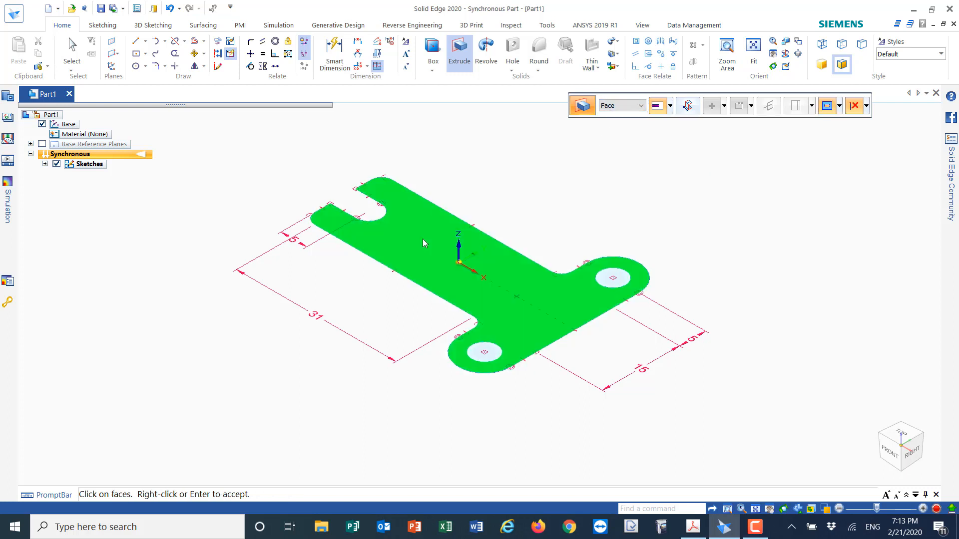
right_click(423, 239)
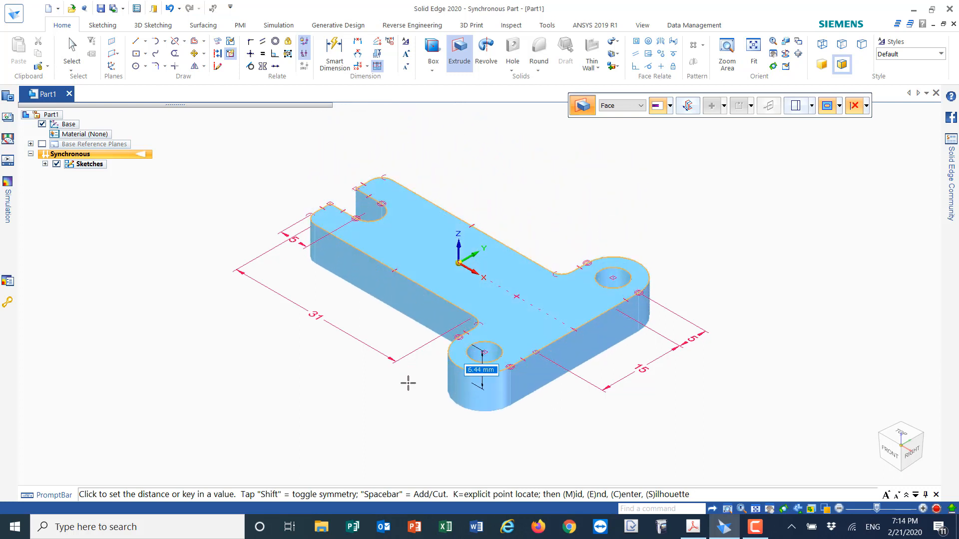
text(5)
key(Return)
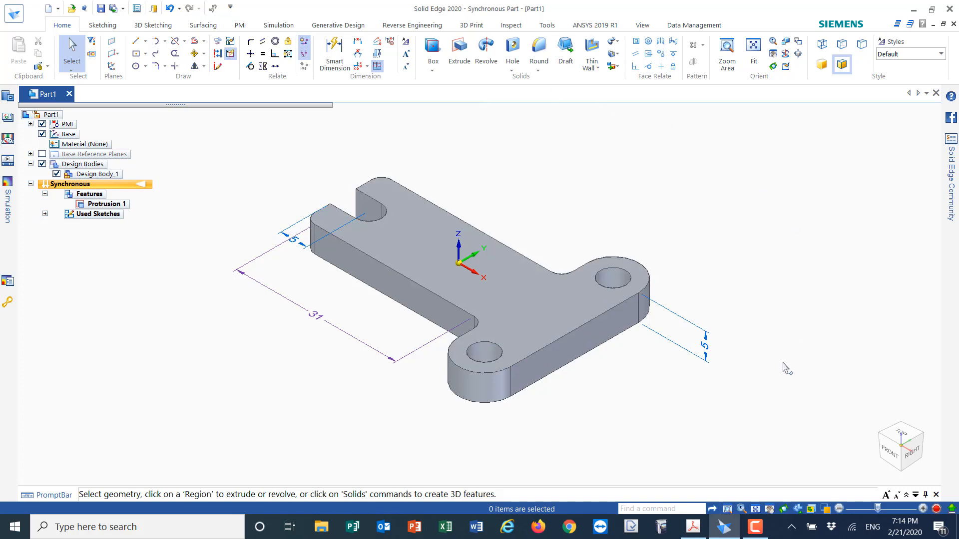
In the top view, dimension the vertical center-to-center distance between the two lug holes beside the plate's lugged end.
click(901, 434)
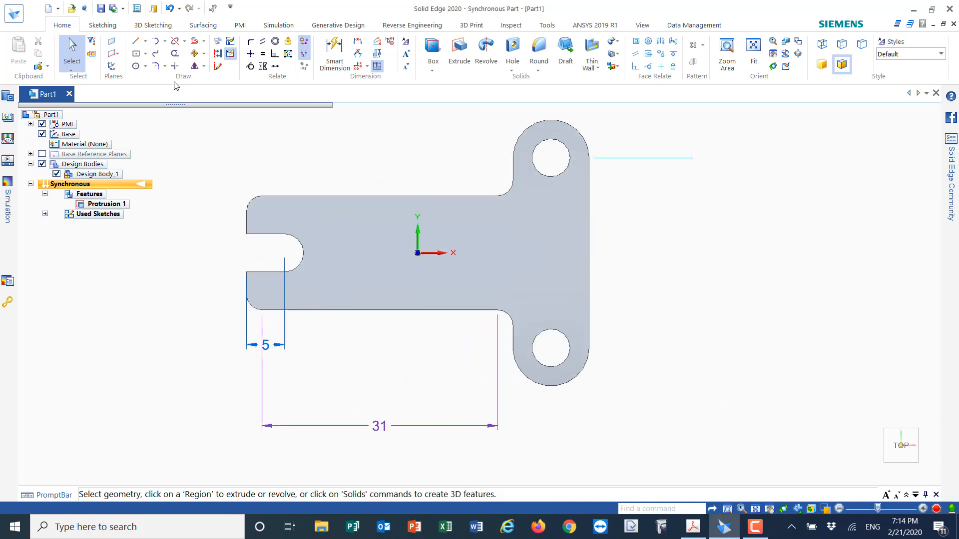
click(357, 43)
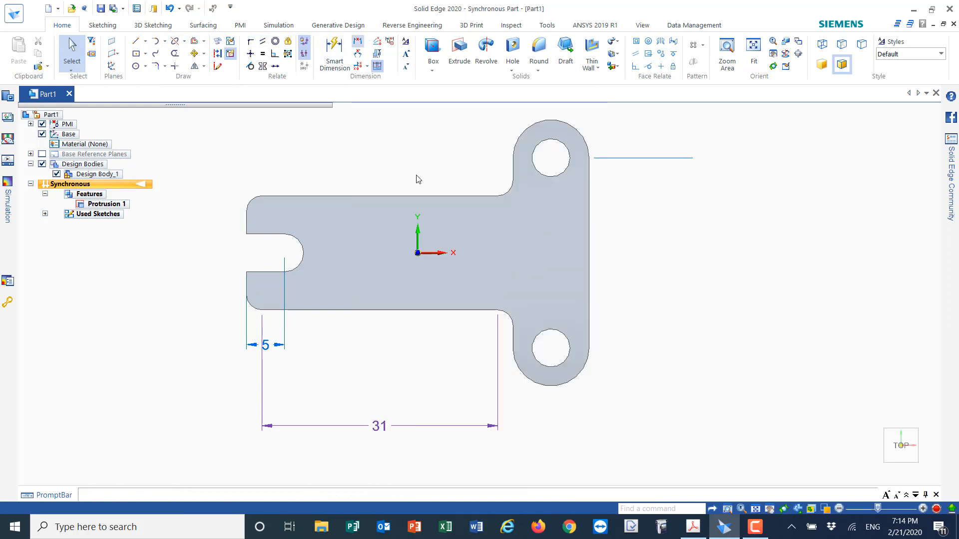
click(568, 150)
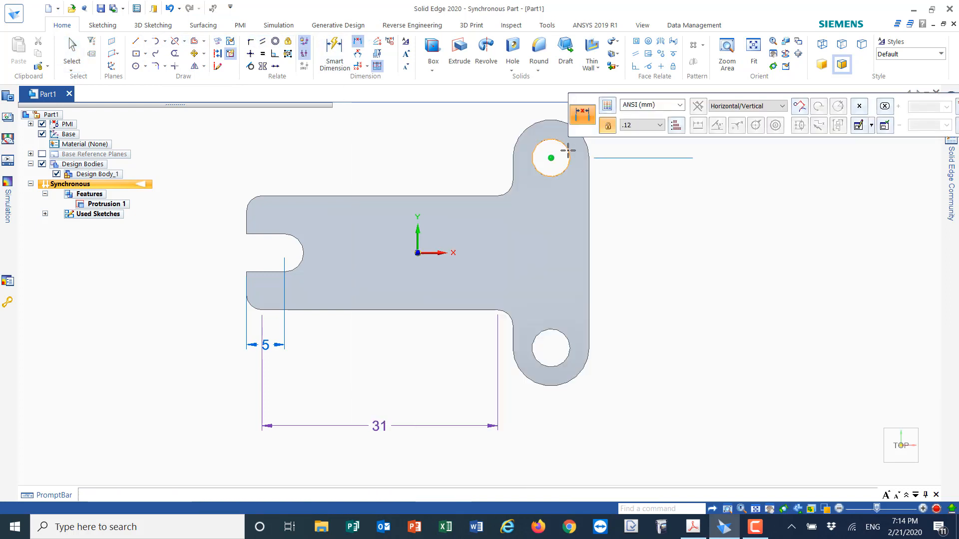
click(570, 346)
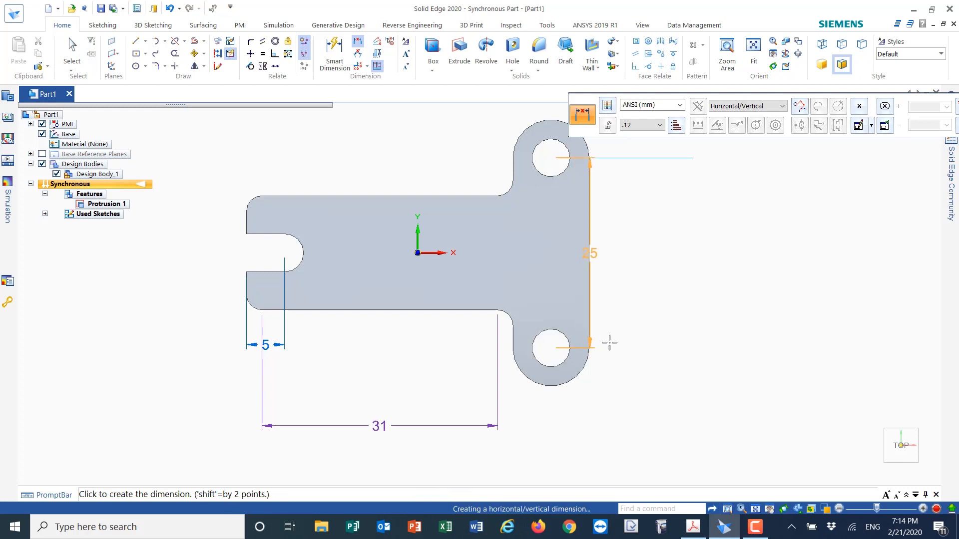
click(657, 282)
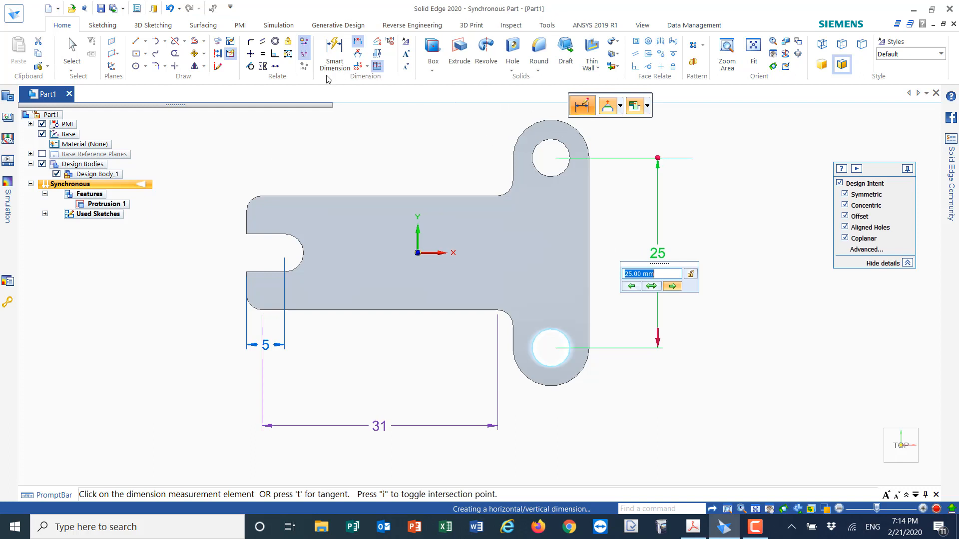
Add a radius dimension to the upper lug's outer arc and a diameter dimension to its hole.
click(334, 52)
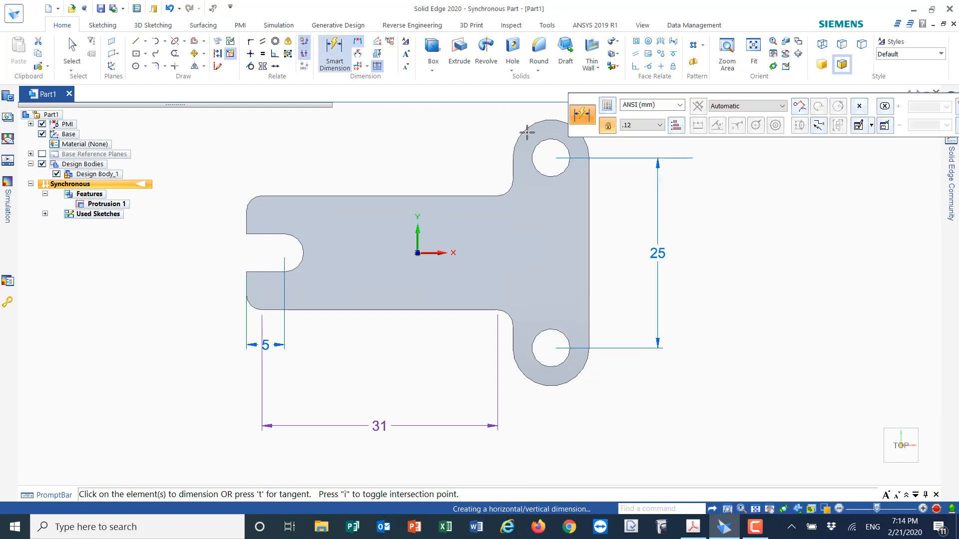
click(517, 129)
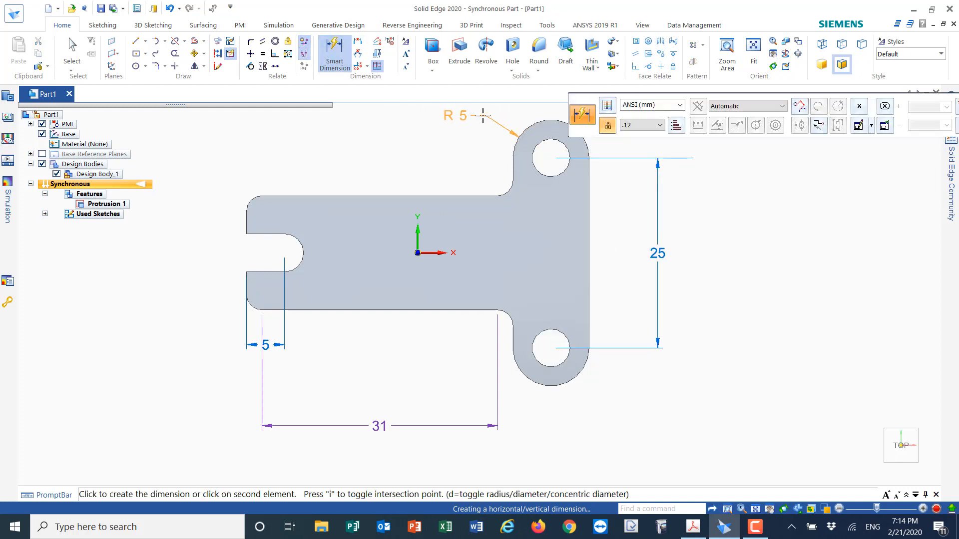
click(473, 117)
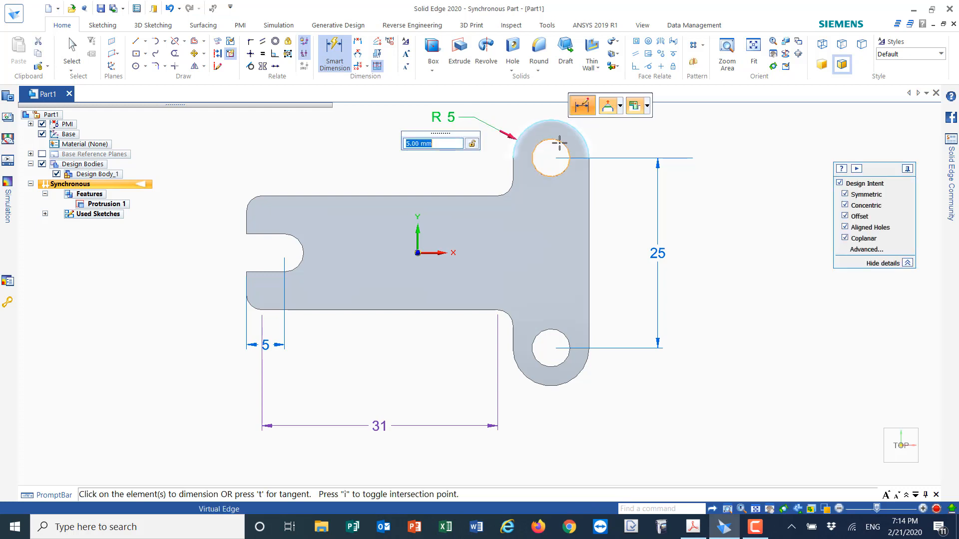
click(558, 143)
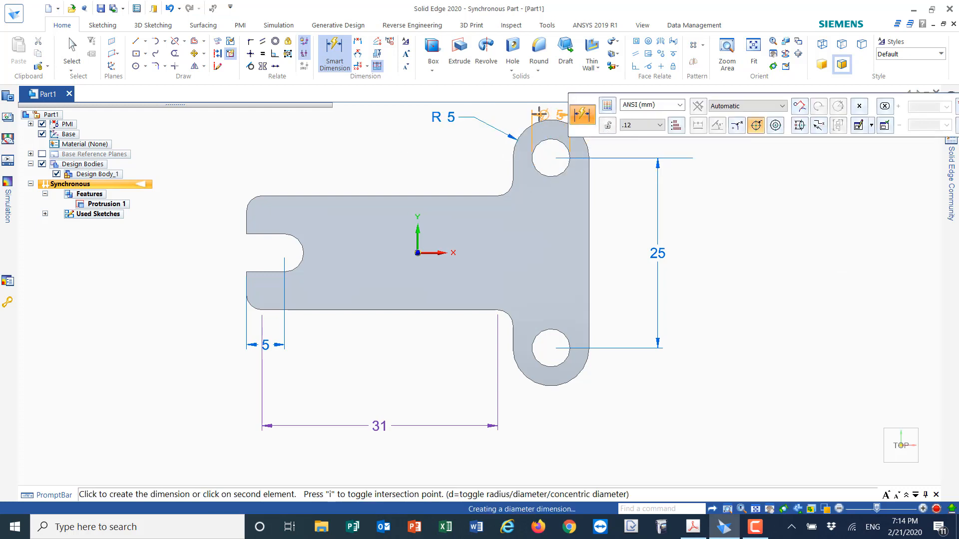
click(513, 109)
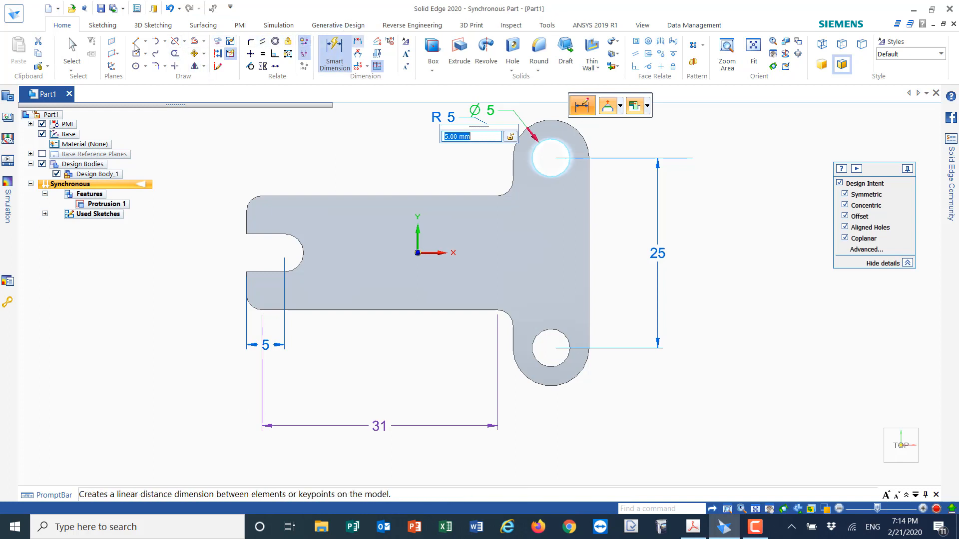
Dimension the plate's overall length below the existing dimensions and check the model against the ME103-Lab7.pdf drawing in Adobe Acrobat Pro.
click(358, 42)
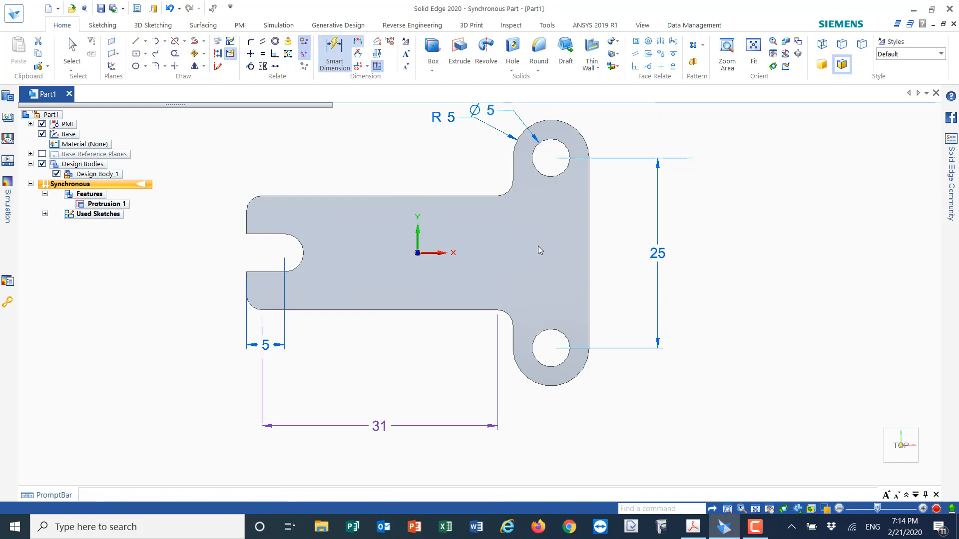
click(589, 232)
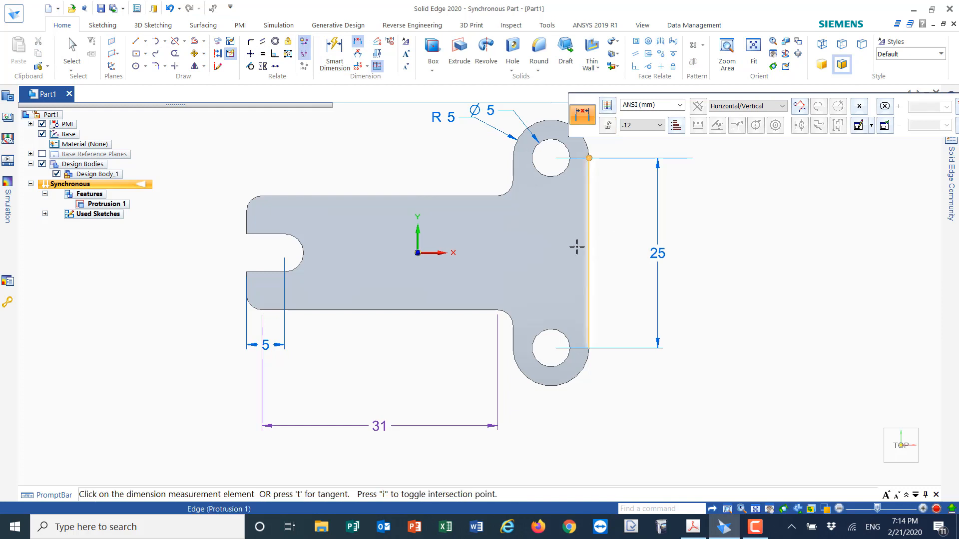
click(247, 222)
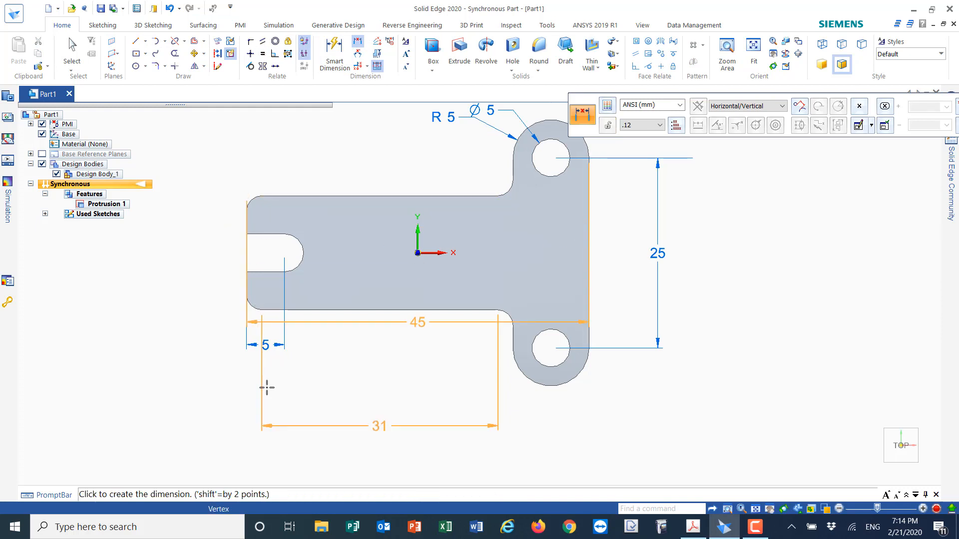
click(284, 450)
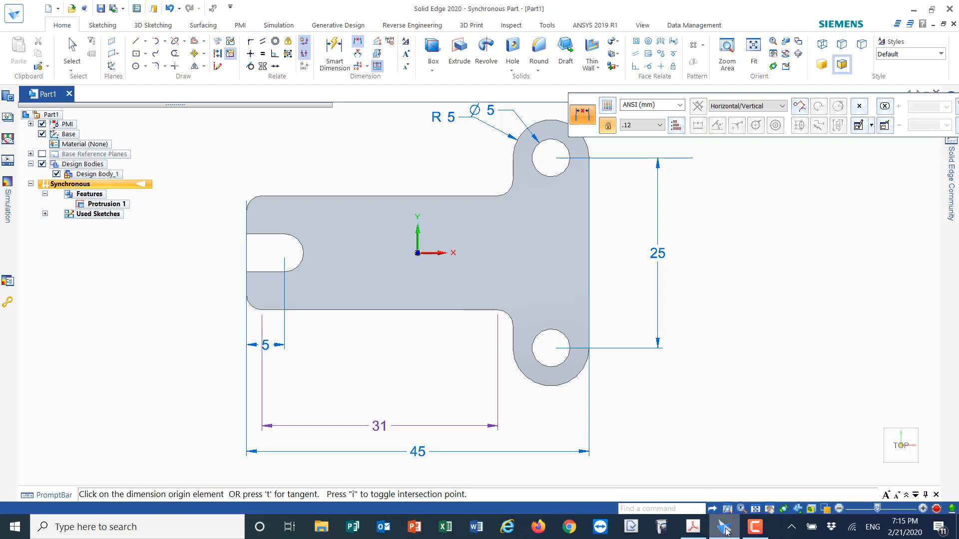
click(693, 527)
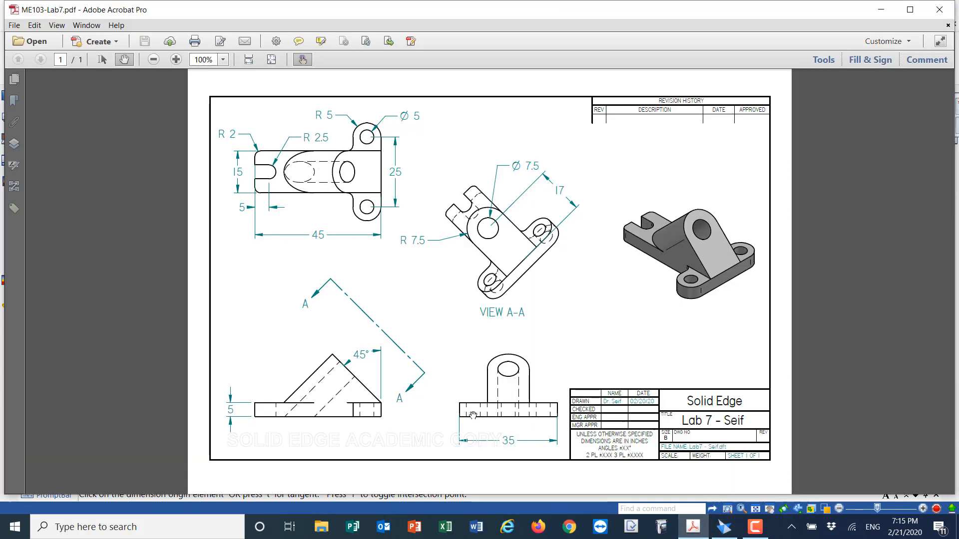
click(725, 527)
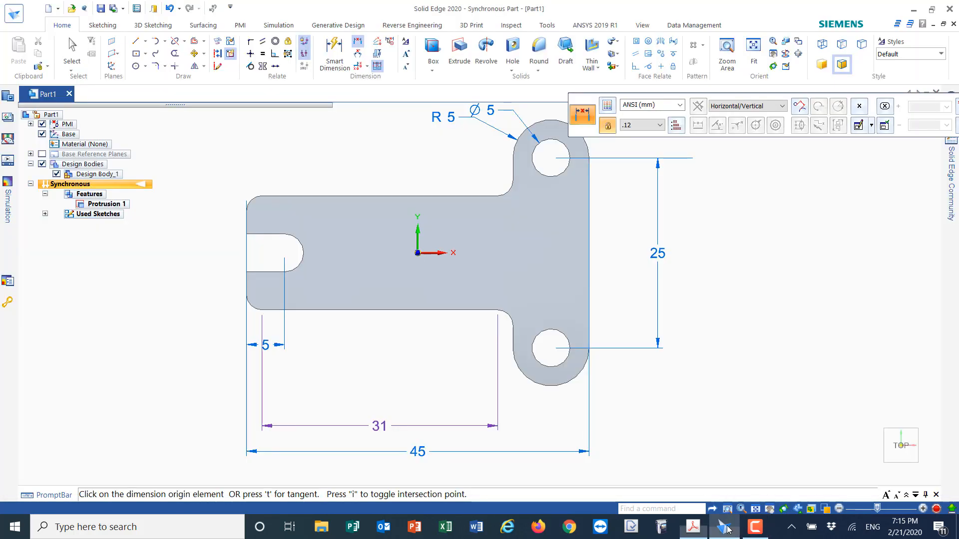
Create a coincident reference plane on the plate's top face.
click(879, 473)
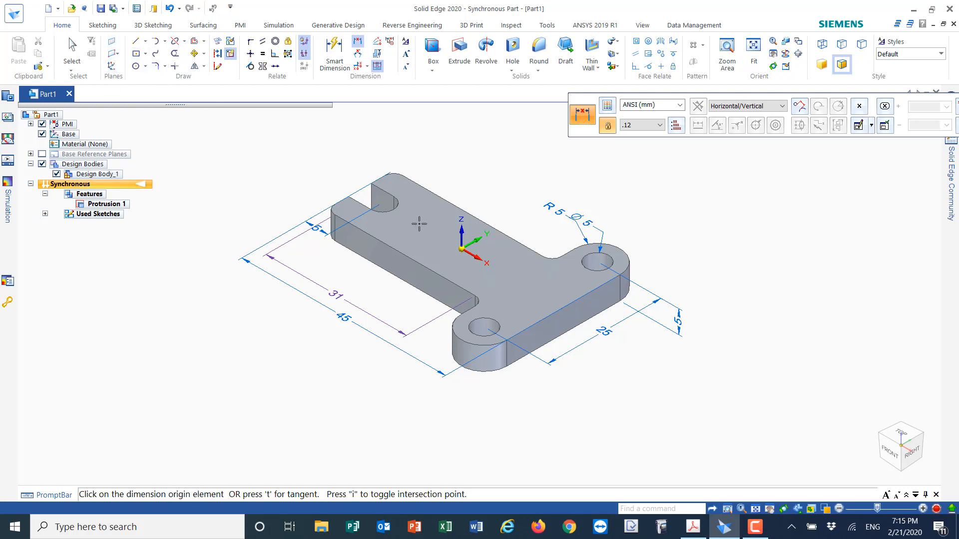
click(112, 56)
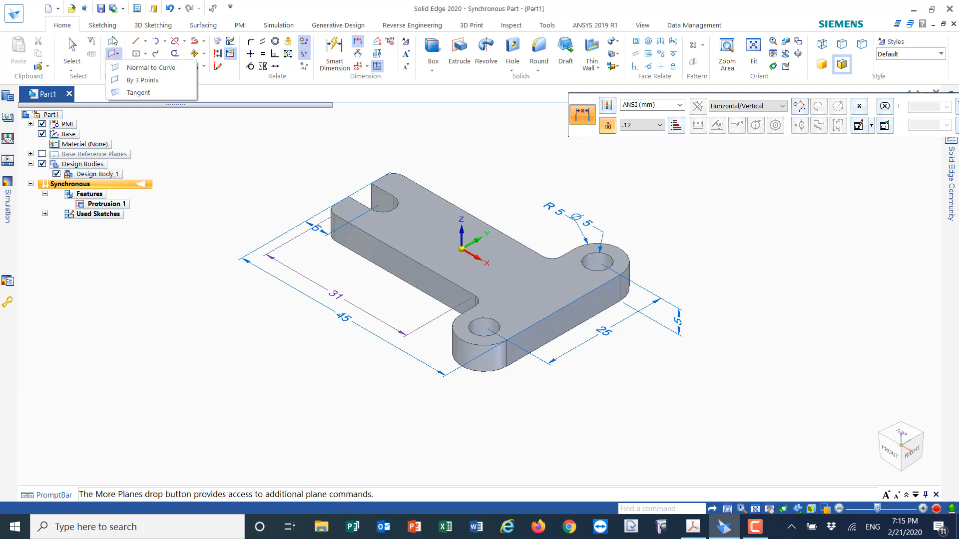
click(113, 43)
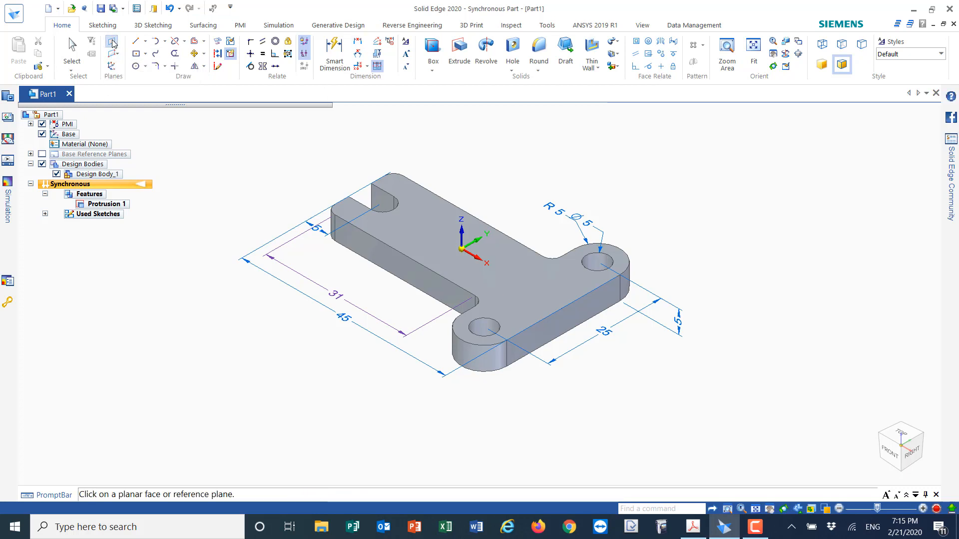
click(412, 229)
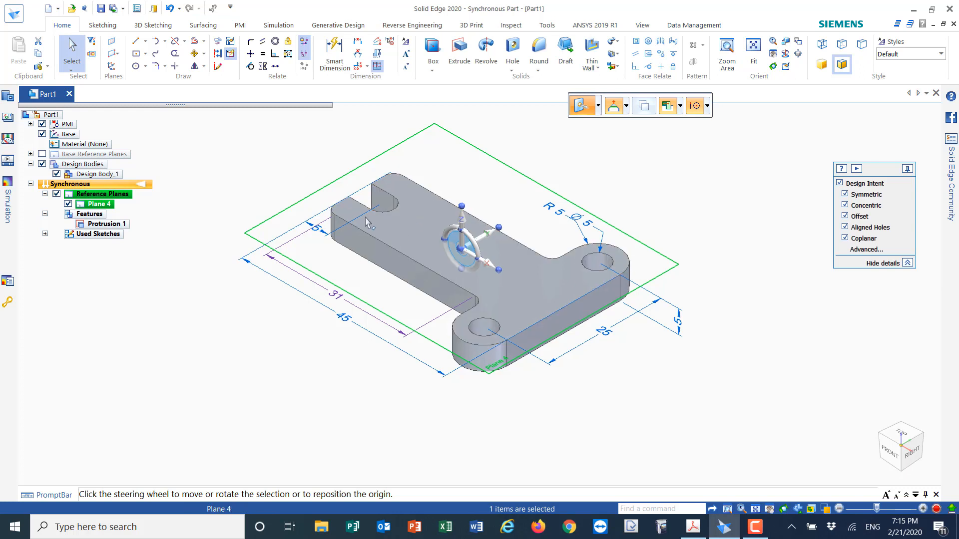
Place the new plane's steering wheel at the midpoint of the plate's top edge at the lugged end and rotate the plane 45°.
click(463, 251)
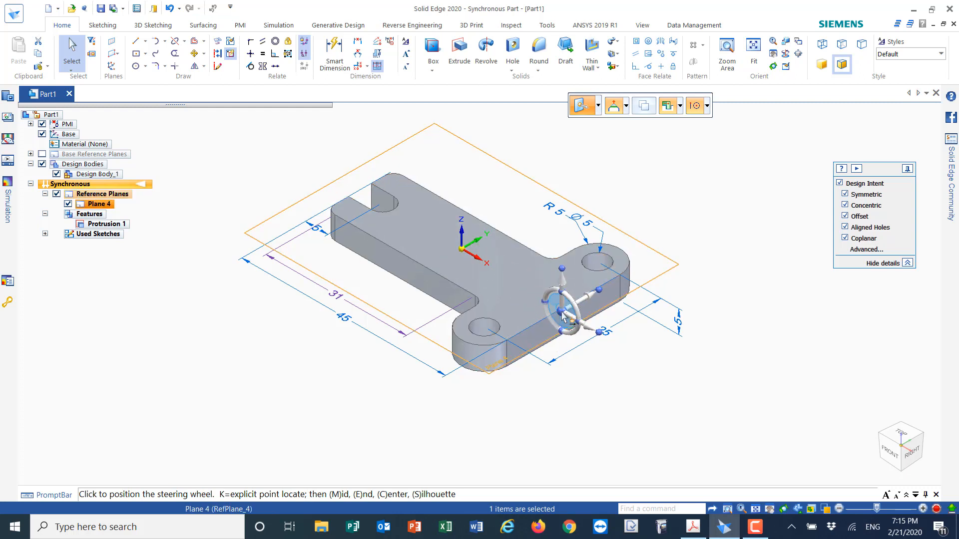
click(558, 314)
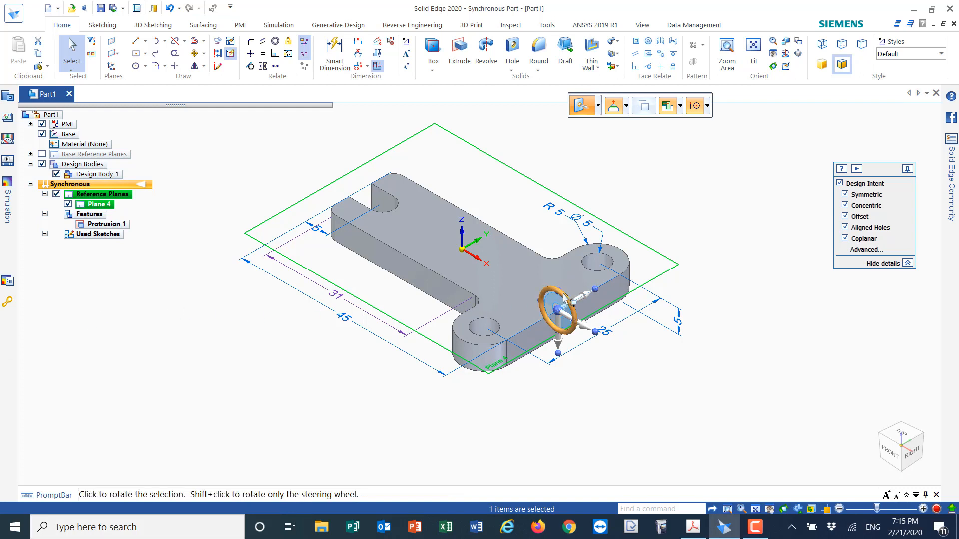
click(565, 298)
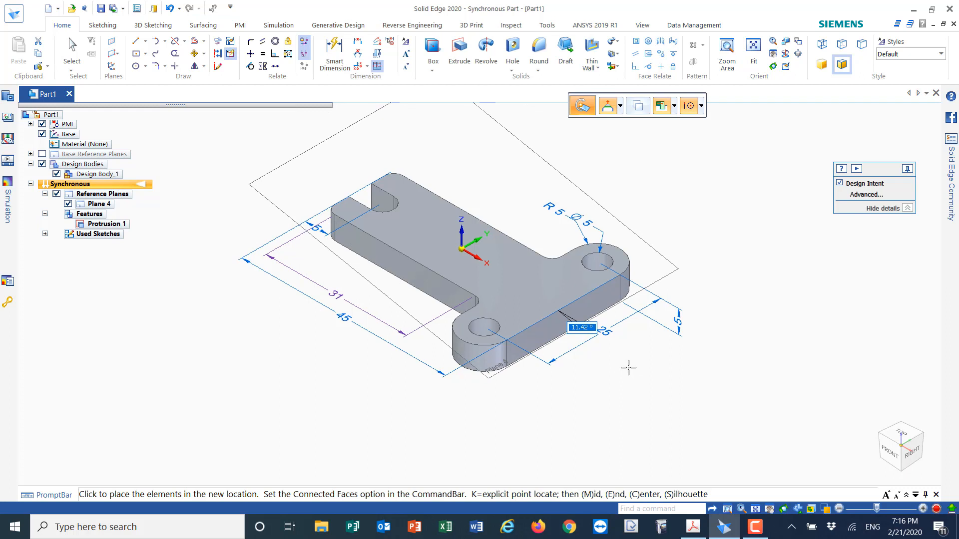
text(45)
key(Return)
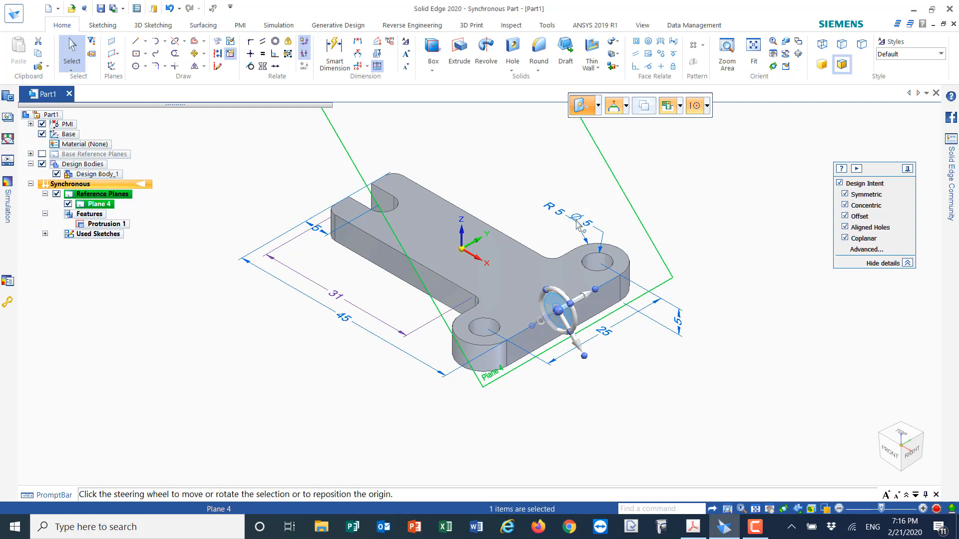
Lock sketching to the angled plane and draw a 15 mm diameter circle above the plate, aligned with the lugged end edge's midpoint.
click(136, 66)
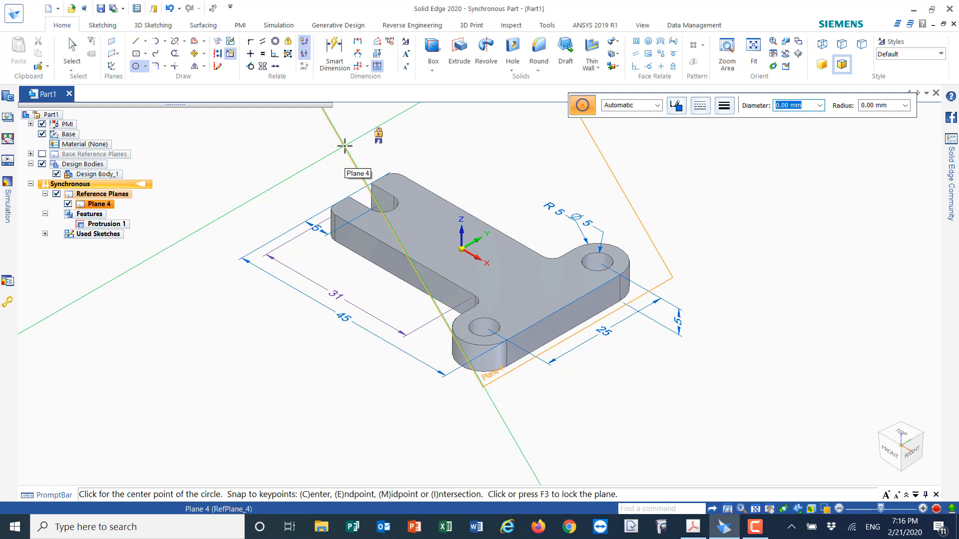
key(F3)
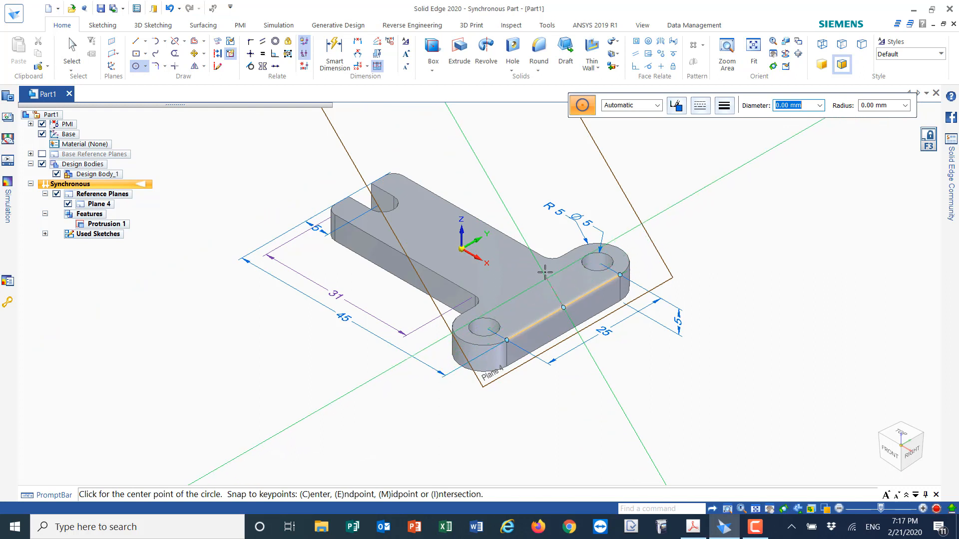
click(500, 198)
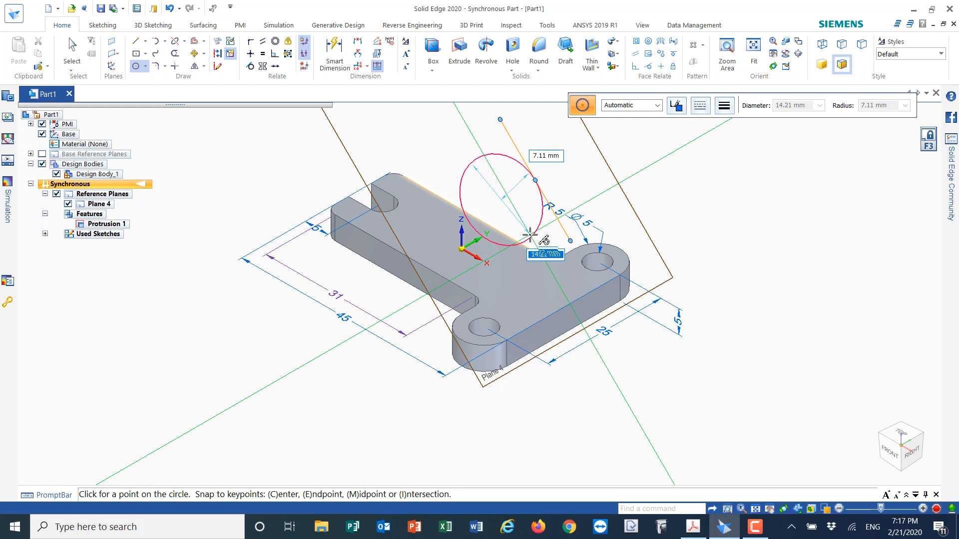
text(15)
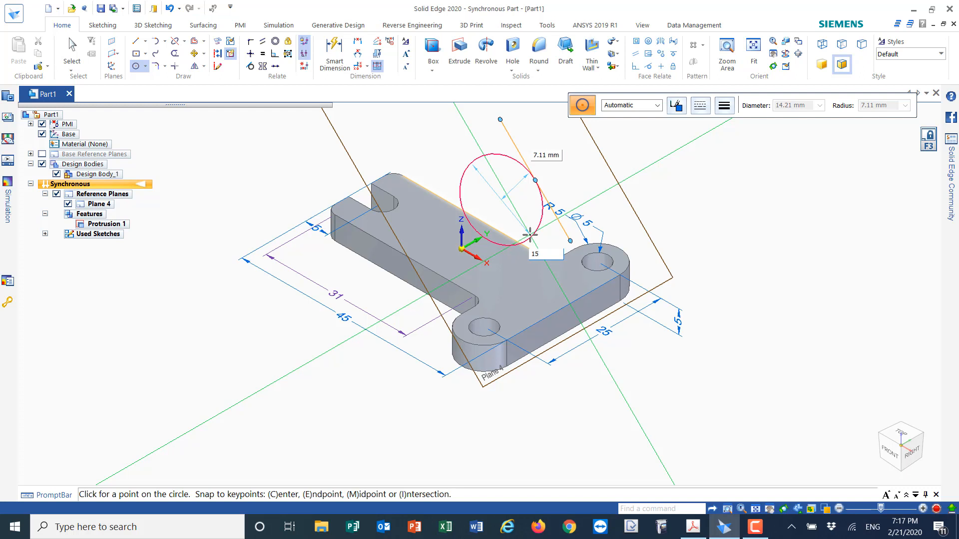
key(Return)
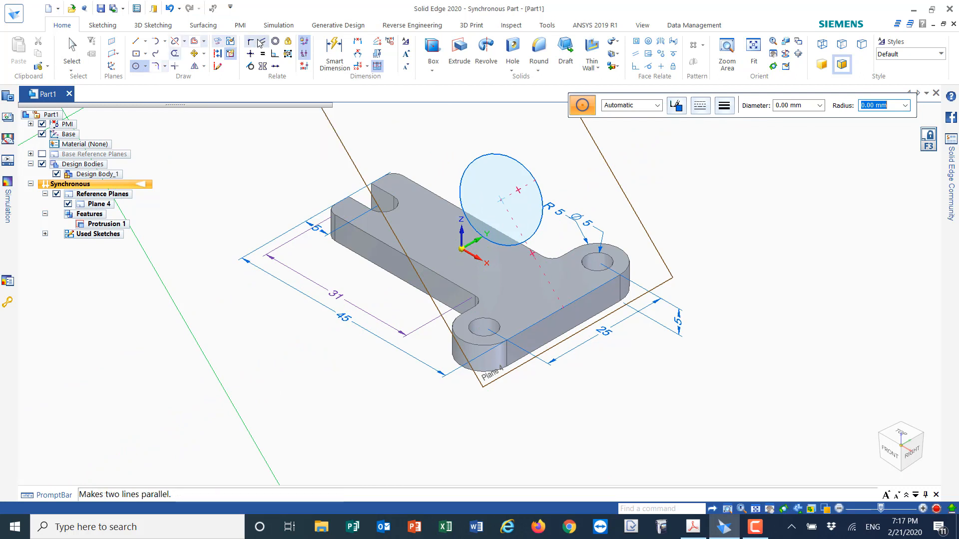
Dimension the diameter of the circle on the angled plane at 15 mm.
click(334, 45)
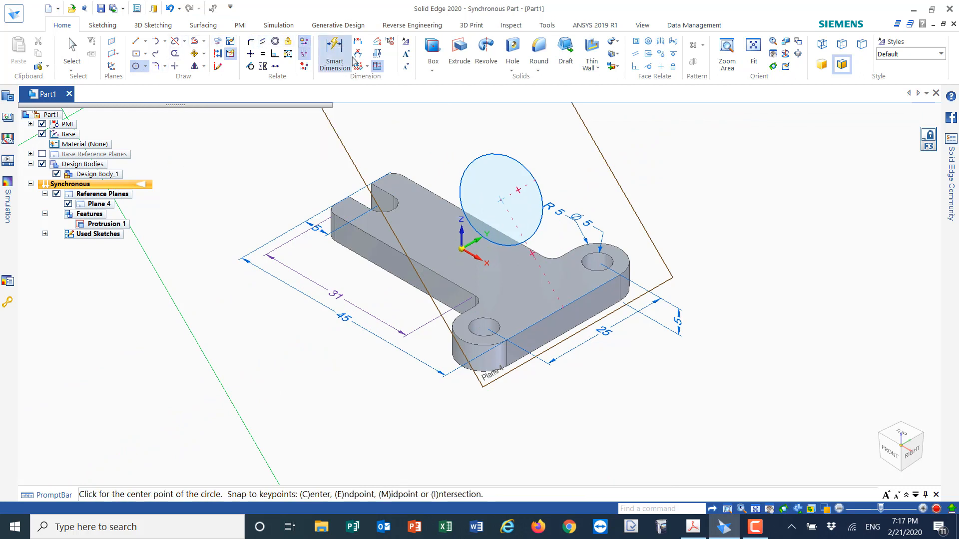
click(514, 159)
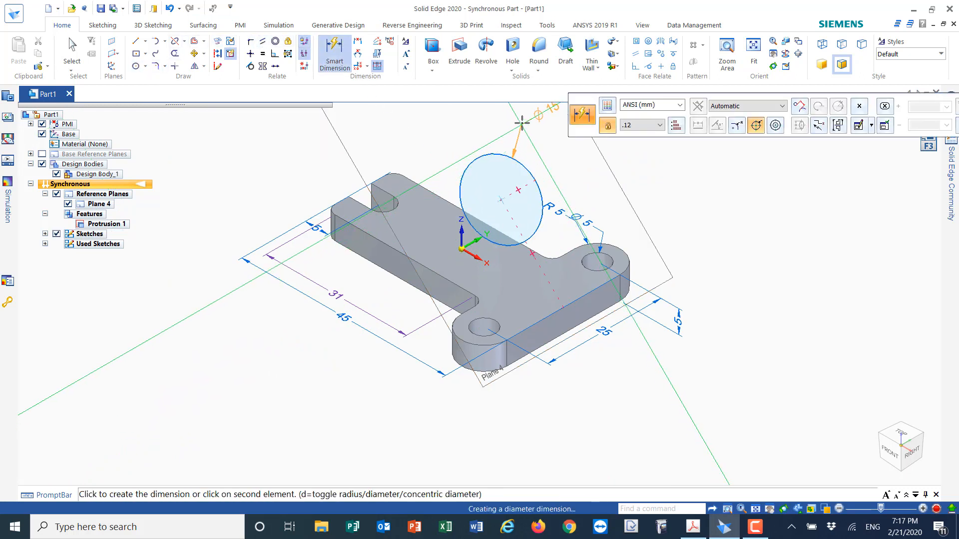
click(537, 110)
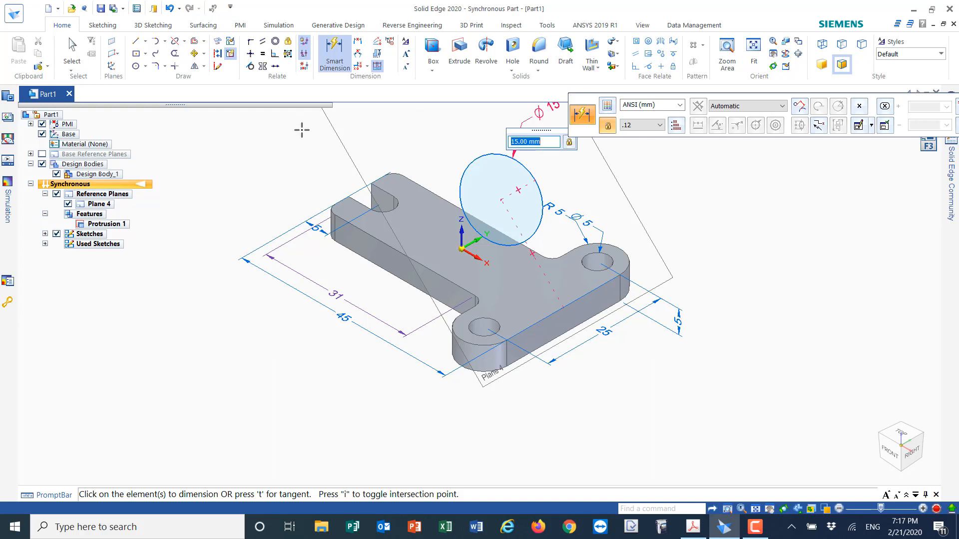
key(Return)
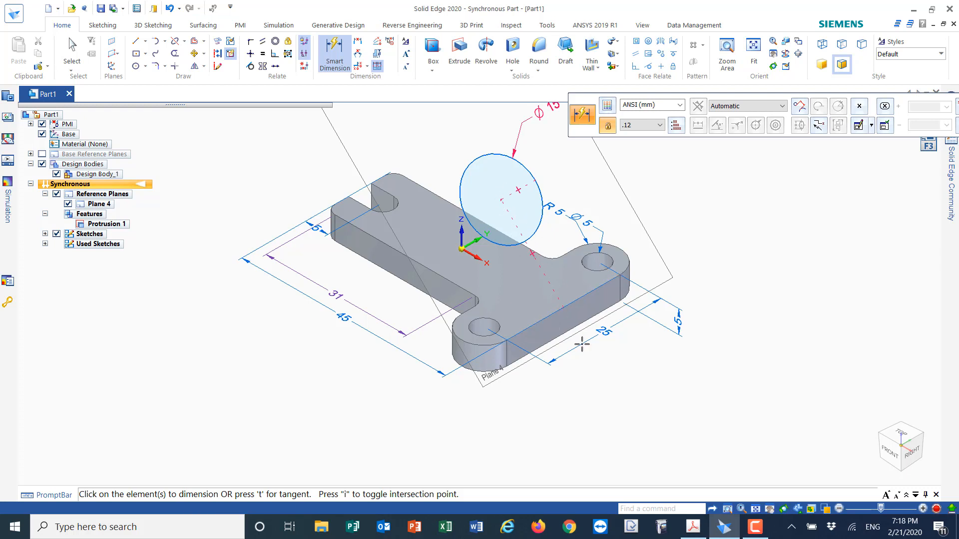
Check the boss distance in the ME103-Lab7.pdf drawing and try a dimension from the circle's centre to the lugged end edge's midpoint.
click(692, 526)
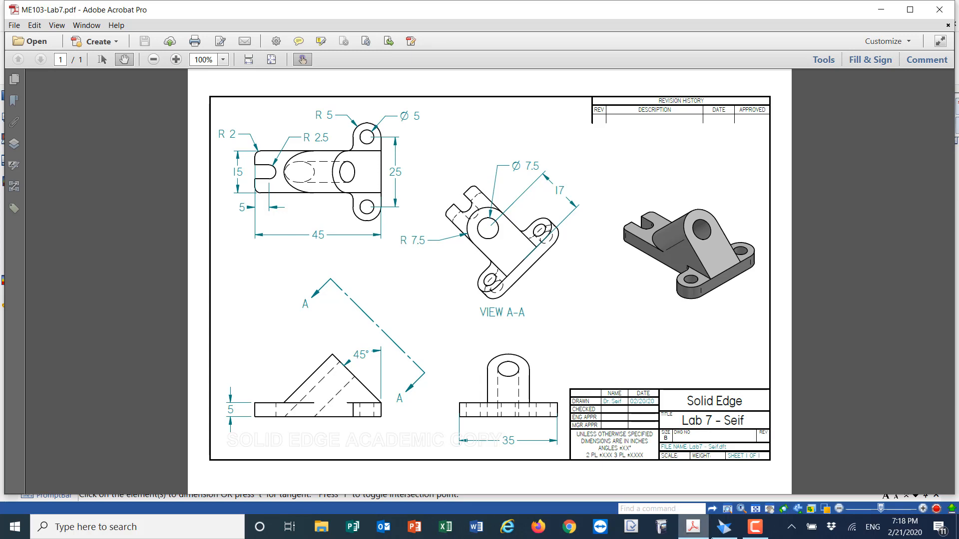
click(724, 528)
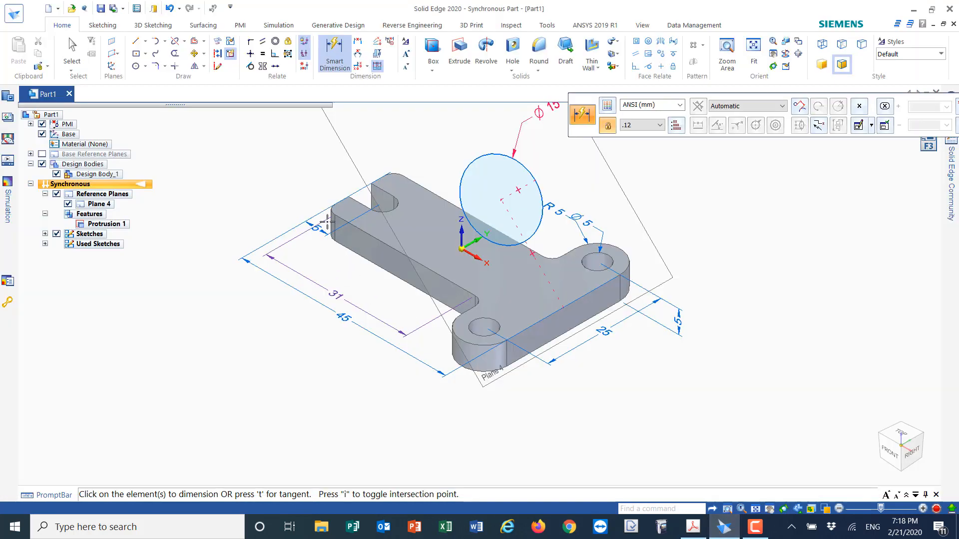
click(137, 66)
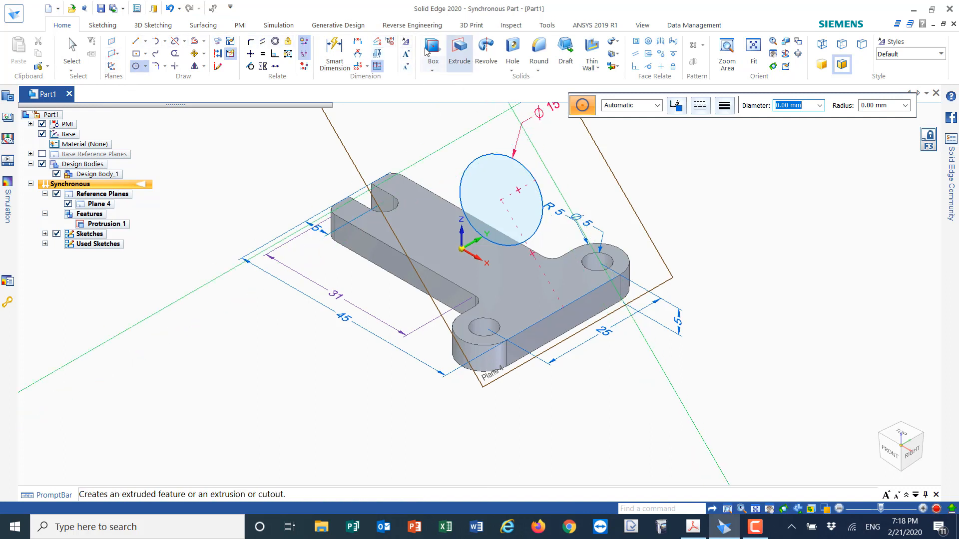
click(358, 43)
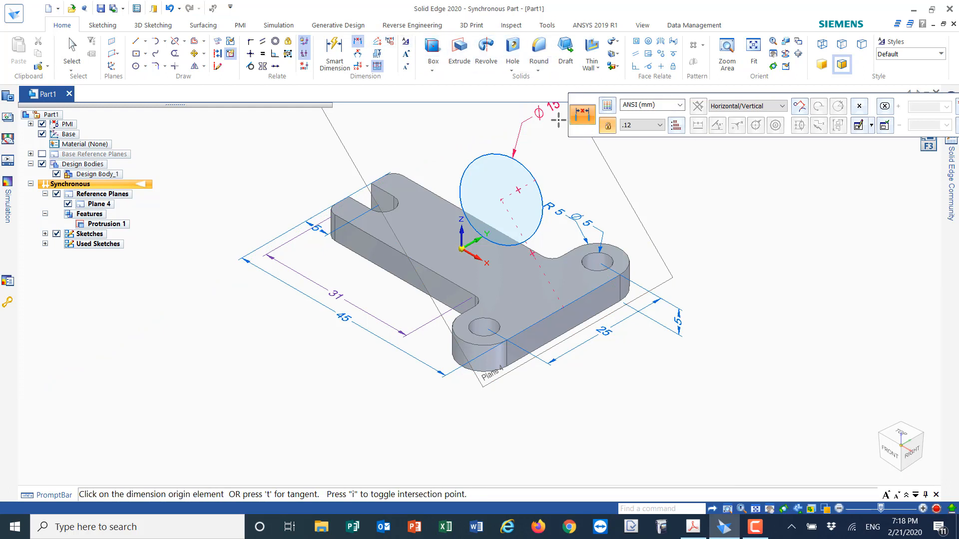
click(460, 199)
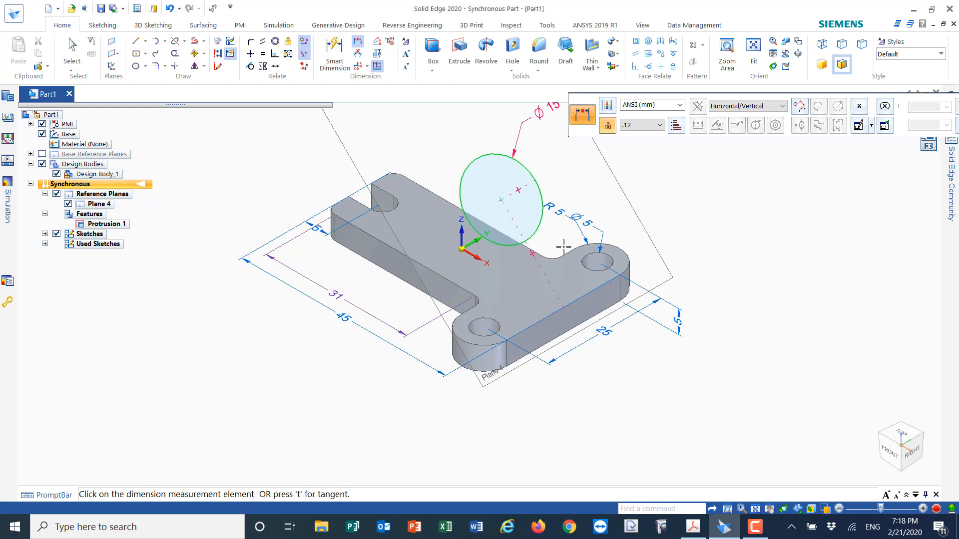
click(564, 308)
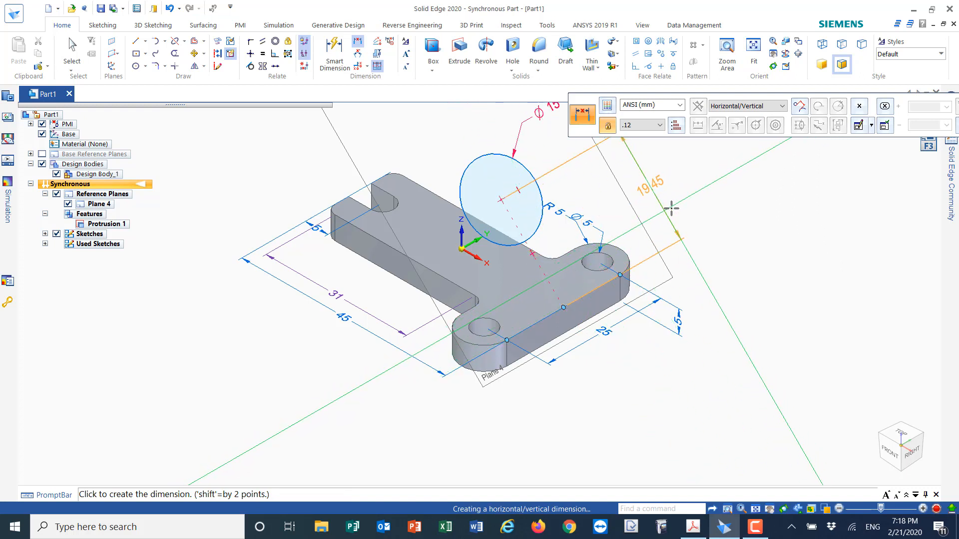
click(672, 208)
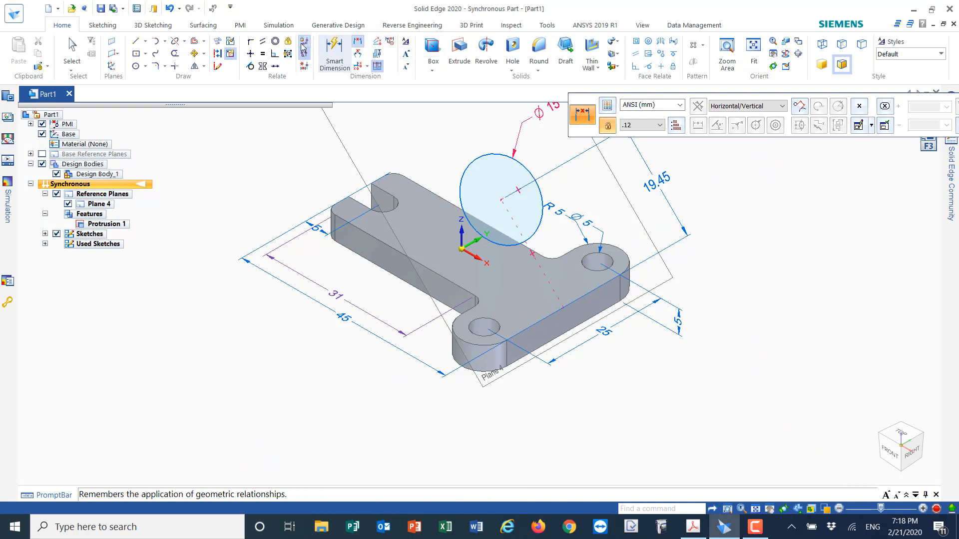
click(288, 43)
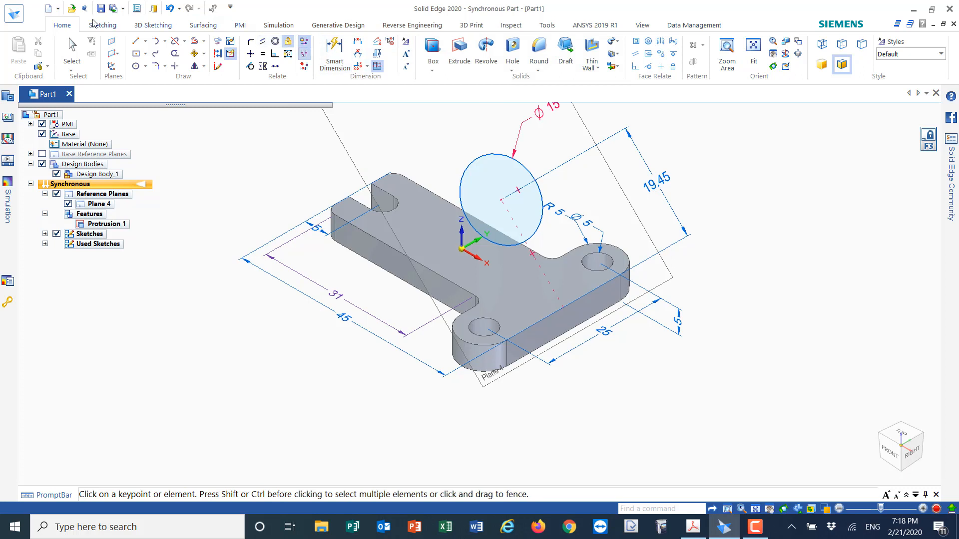
click(170, 7)
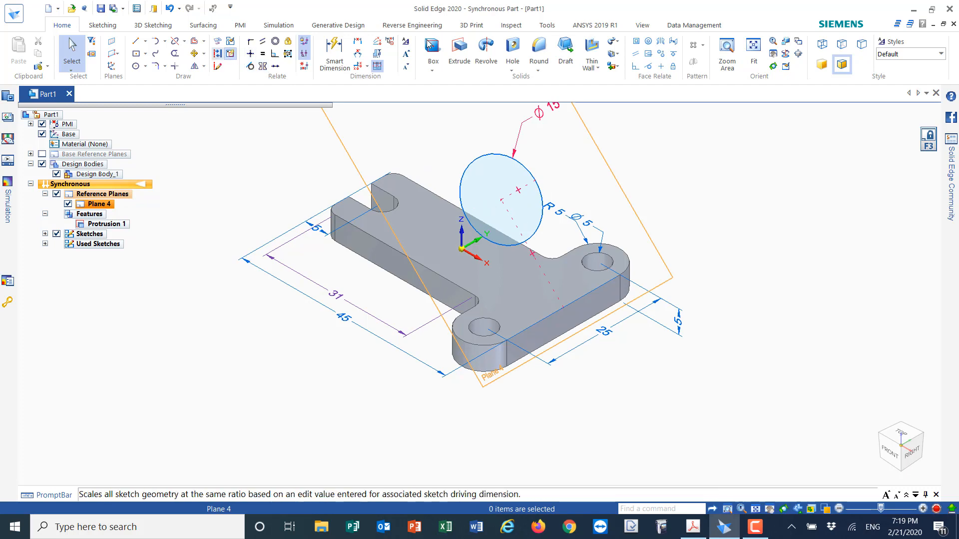
Place a horizontal/vertical dimension again between the 15 mm circle's centre and the midpoint of the lugged end edge.
click(357, 41)
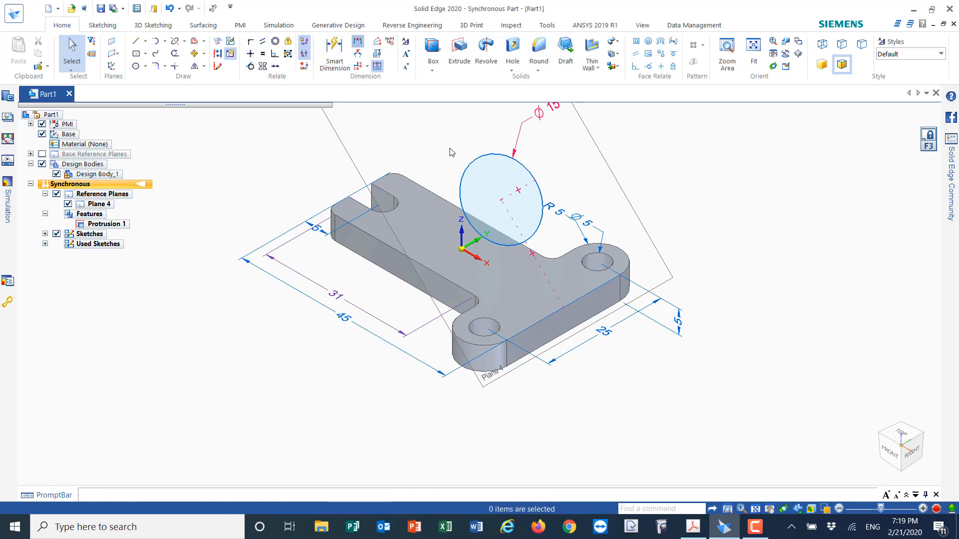
click(496, 243)
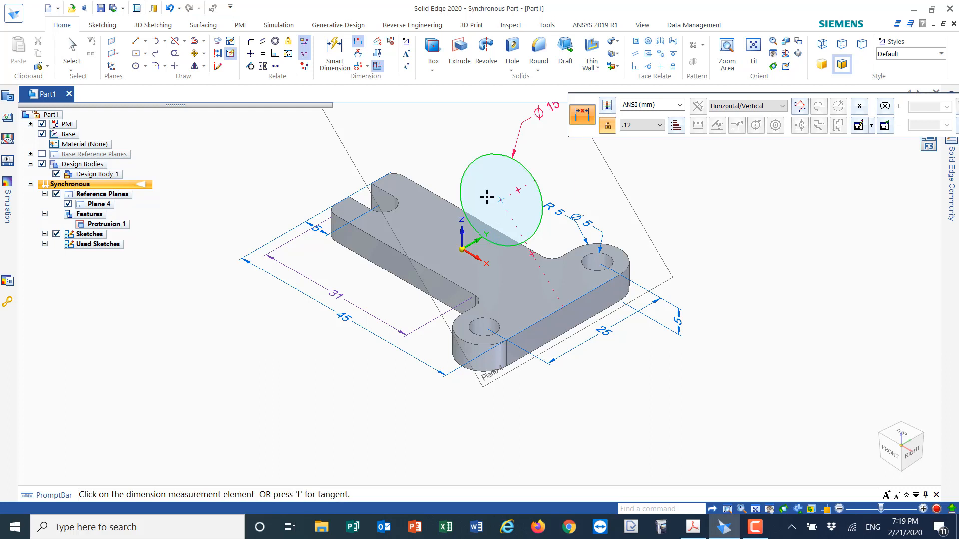
click(562, 310)
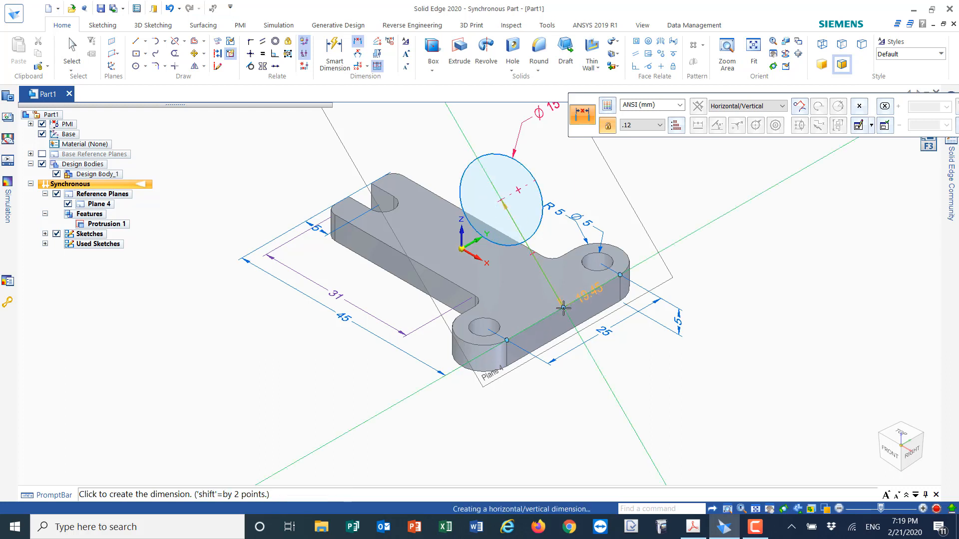
click(664, 231)
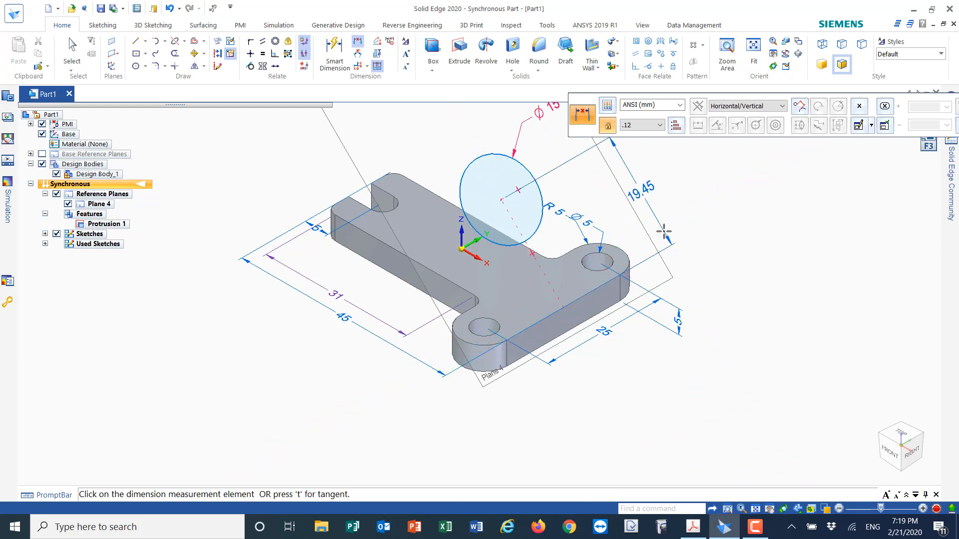
Turn off the Maintain Relationships option for the sketch.
click(288, 43)
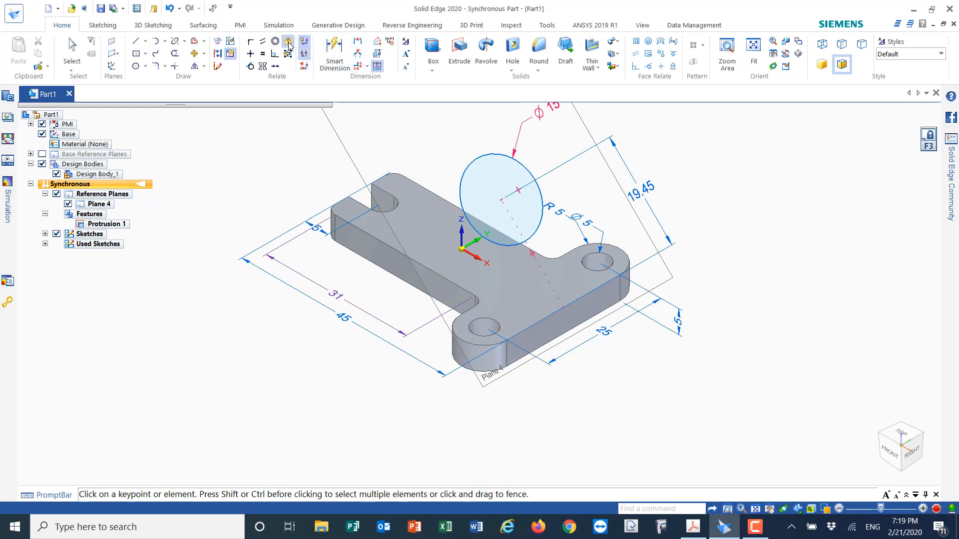
key(Escape)
click(305, 43)
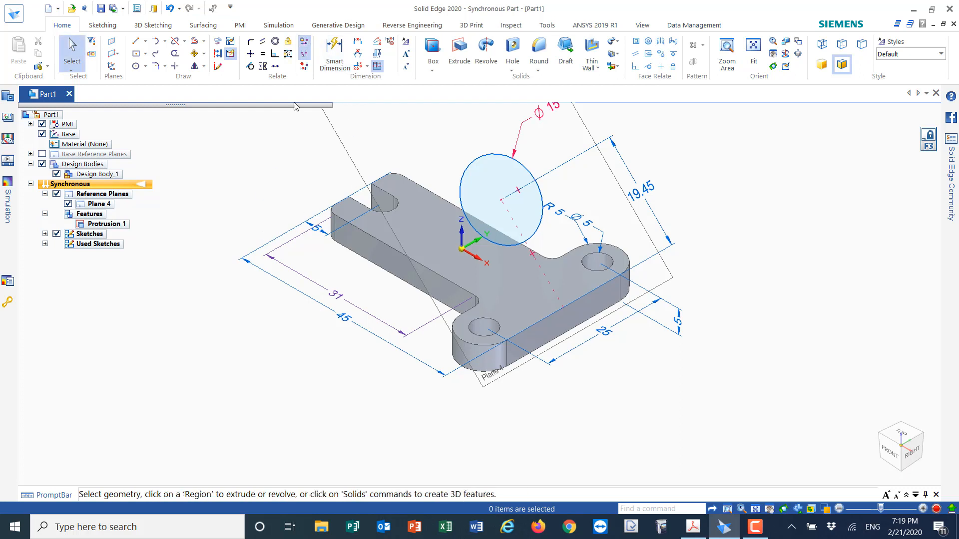
click(288, 41)
click(305, 43)
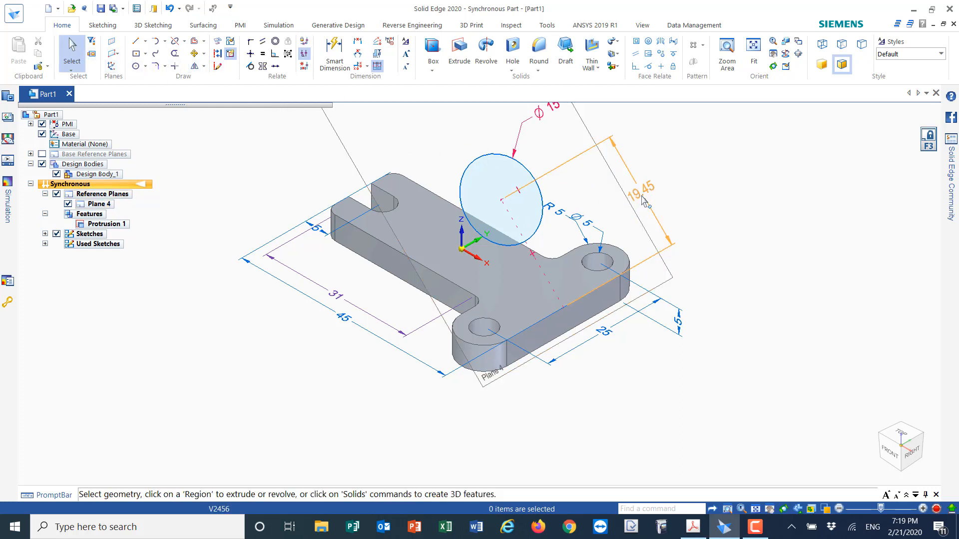
Delete the centre-to-edge dimension and undo back to before the 15 mm circle was sketched.
click(664, 235)
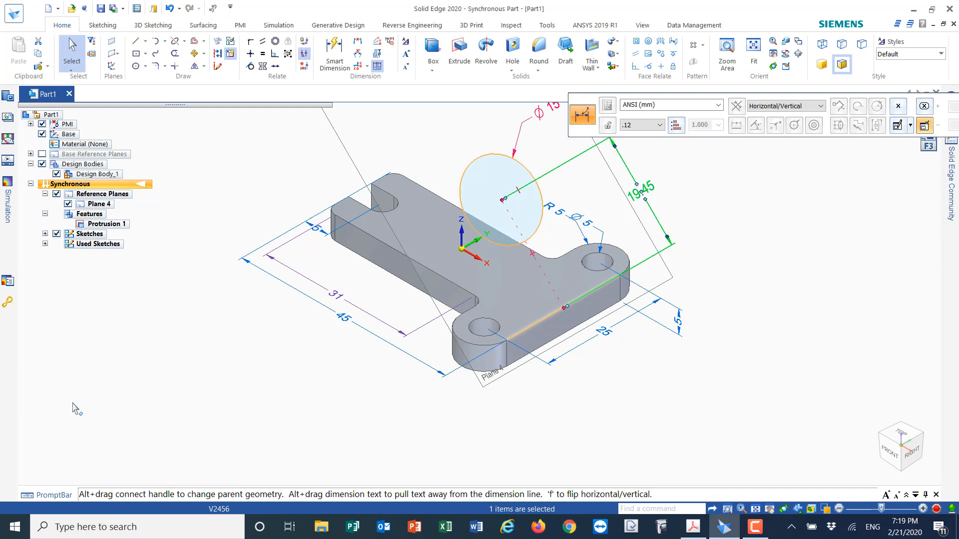
key(Delete)
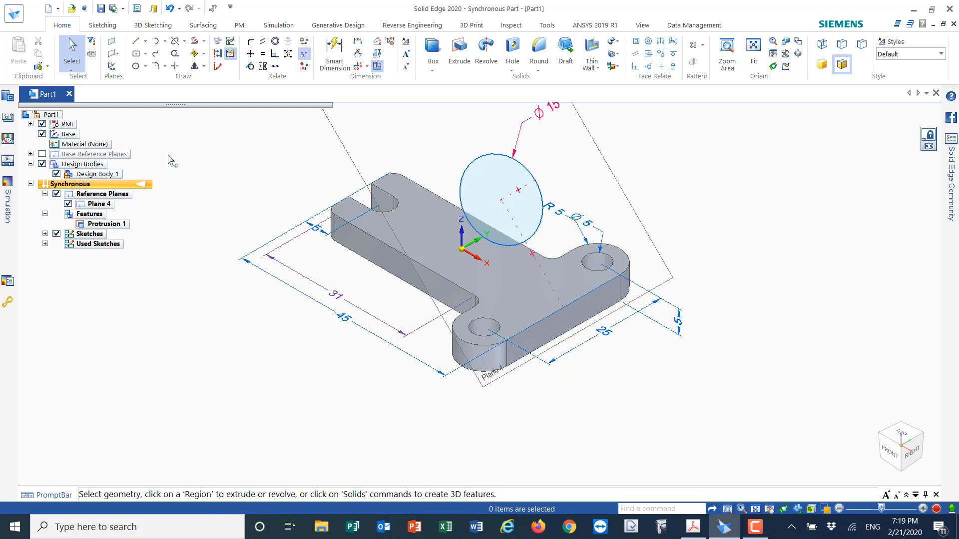
click(171, 9)
click(170, 9)
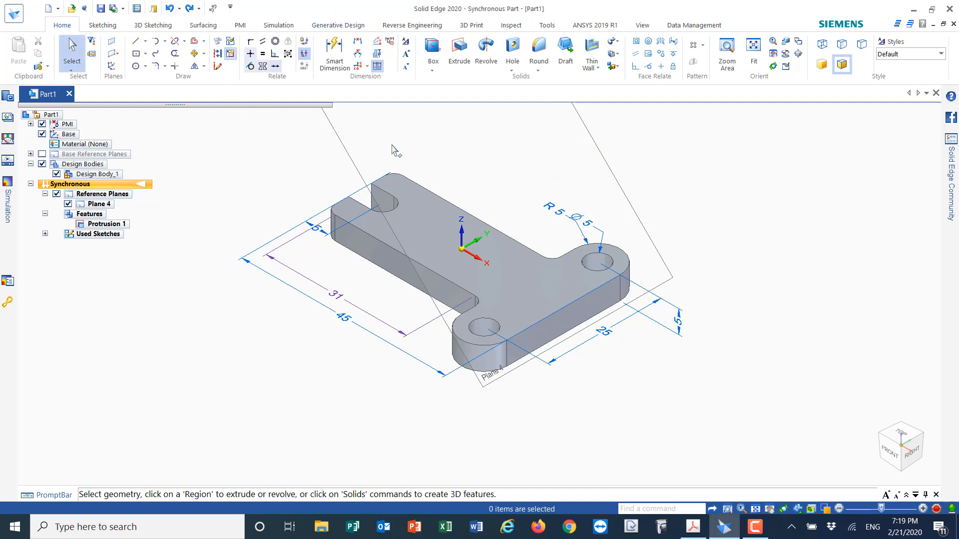
Lock sketching to the angled plane and draw a 7.5 mm diameter circle above the plate, aligned with the lugged end edge's midpoint.
click(136, 66)
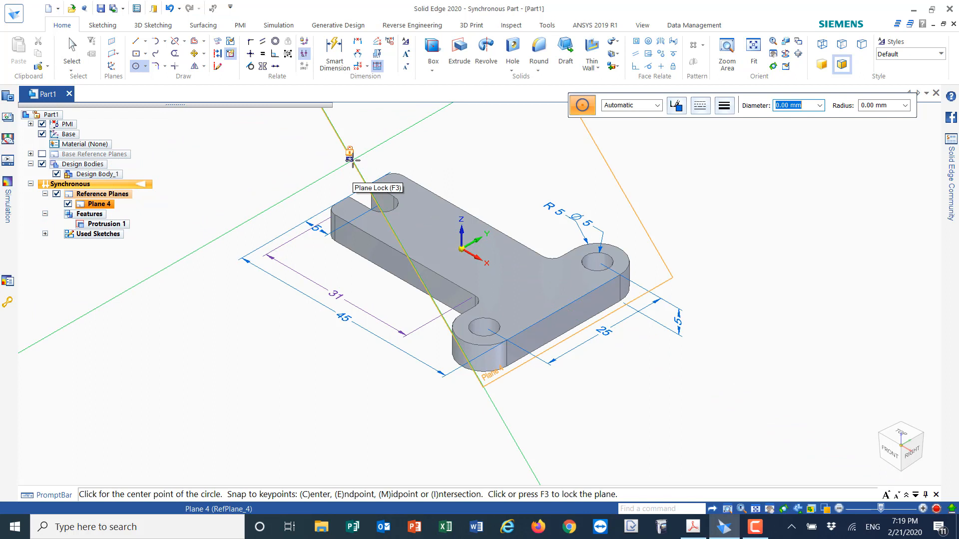
click(352, 159)
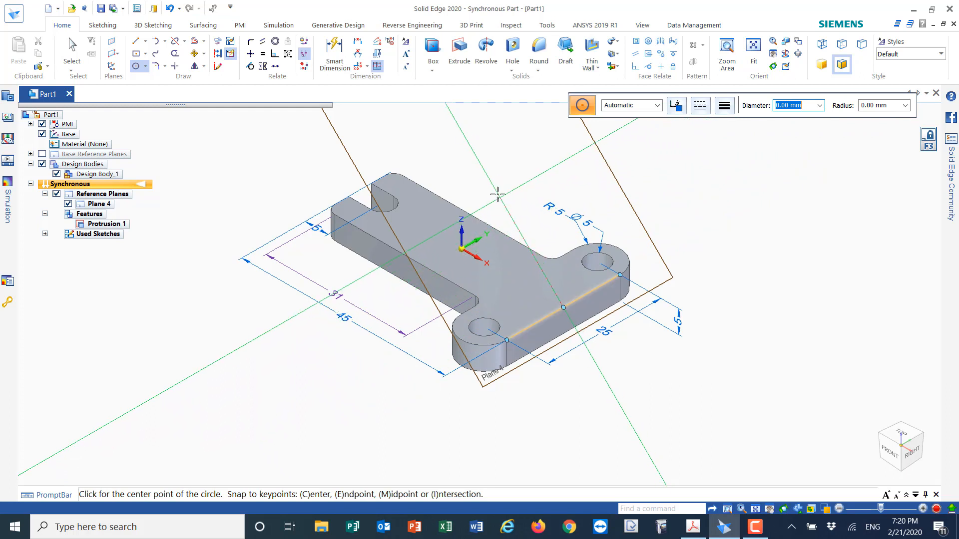
click(486, 177)
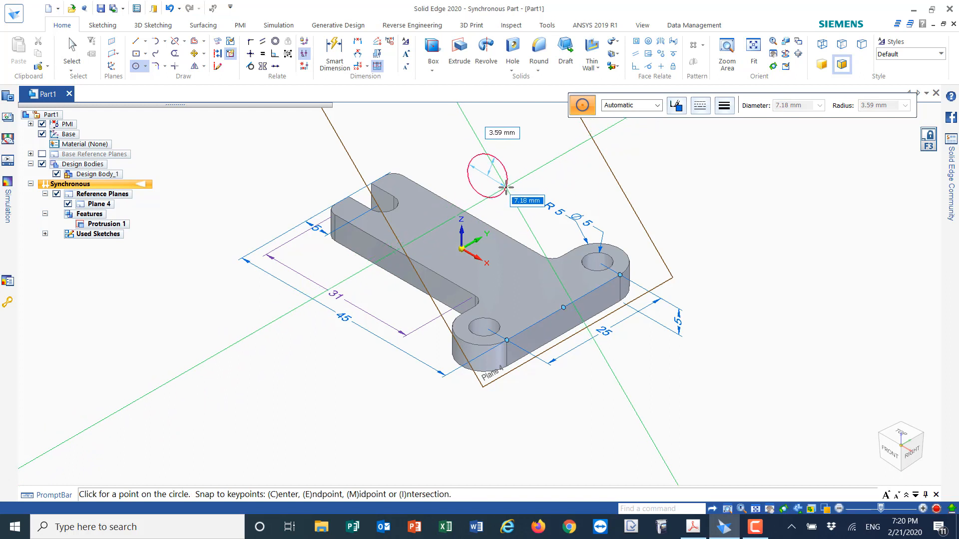
text(7.)
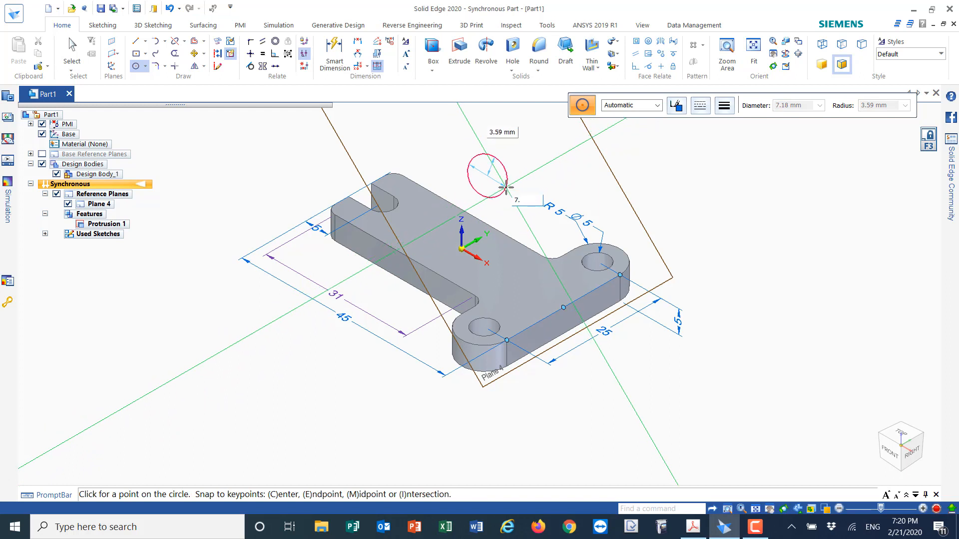
key(Return)
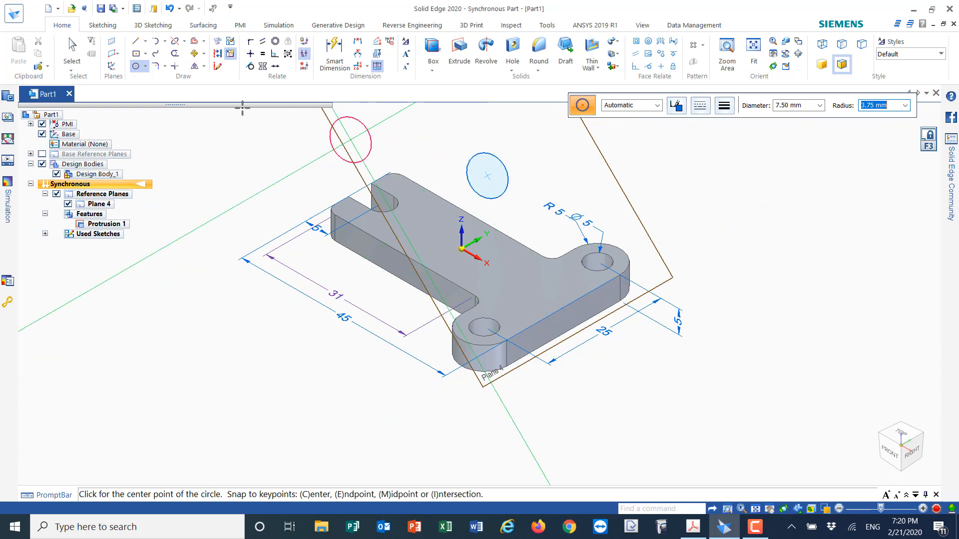
Try a horizontal/vertical dimension from the 7.5 mm circle's centre to the lugged end edge's midpoint, then delete it.
click(358, 40)
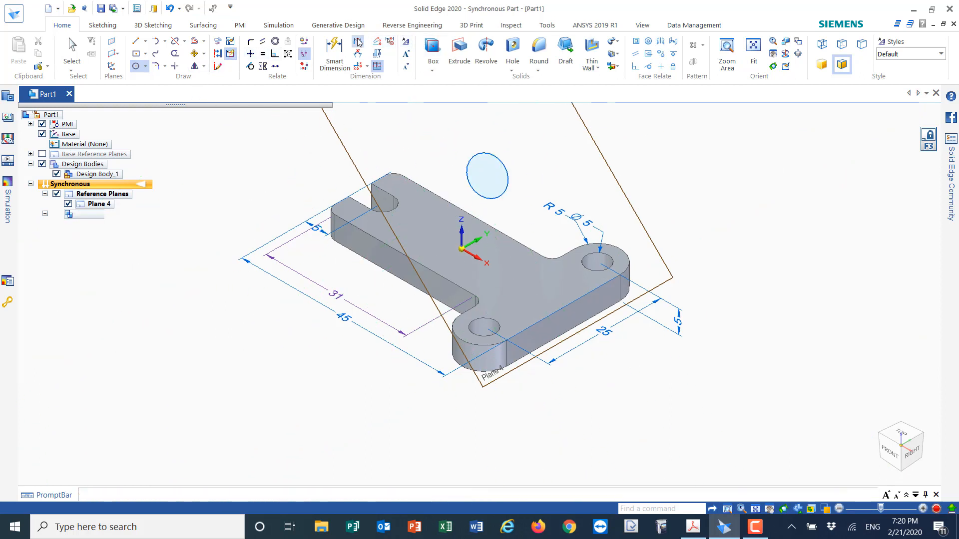
click(471, 187)
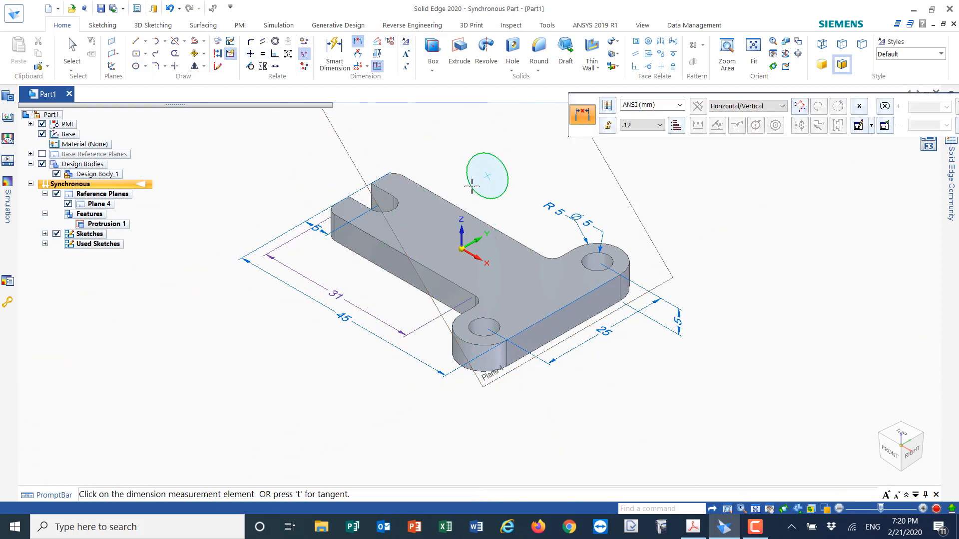
click(564, 307)
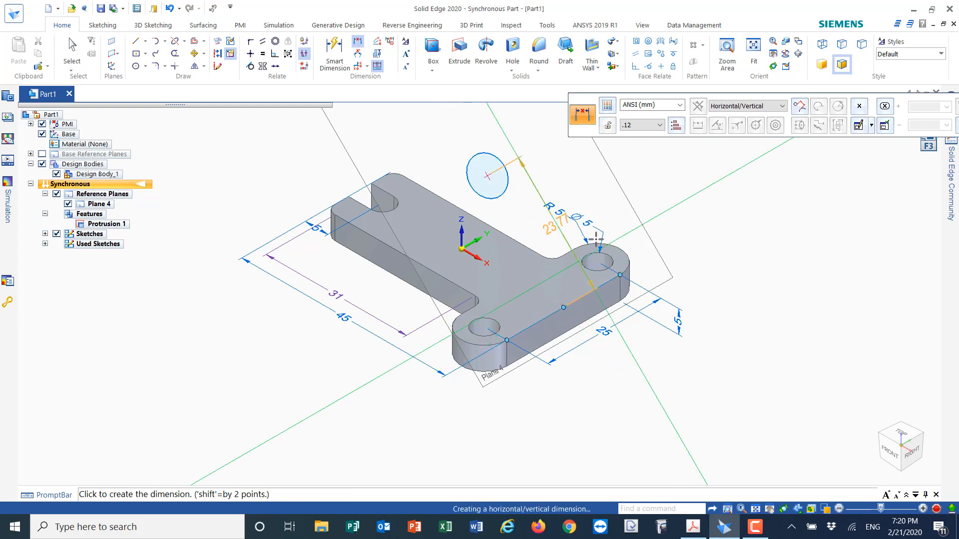
click(658, 210)
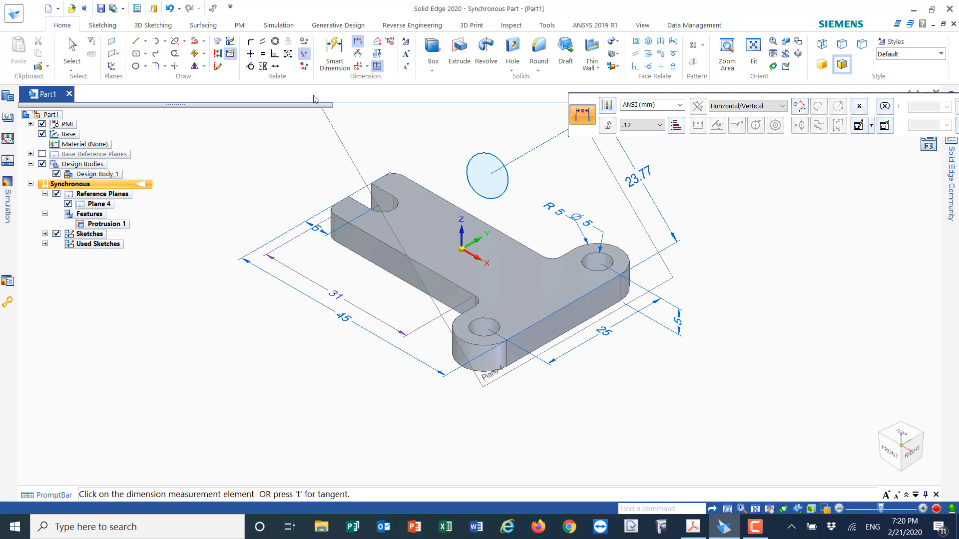
key(Escape)
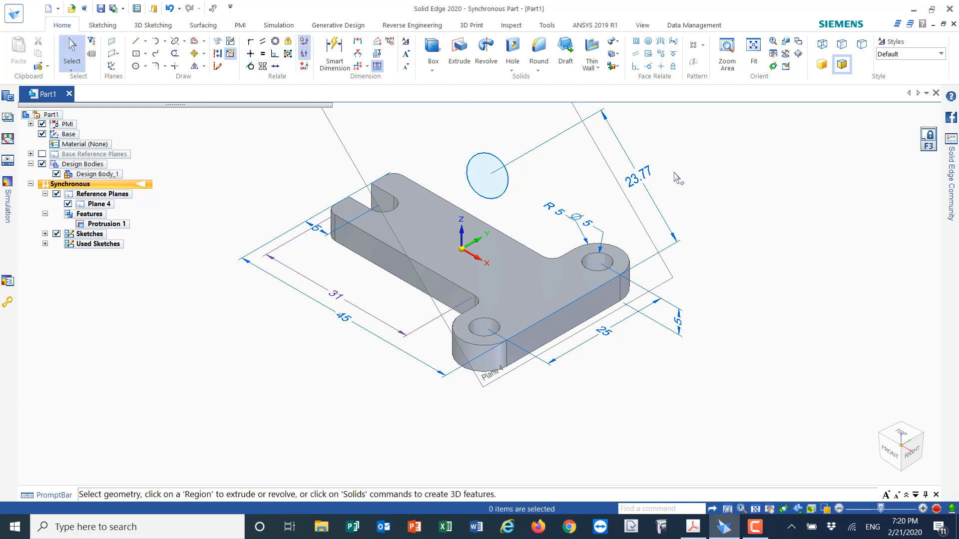
click(631, 166)
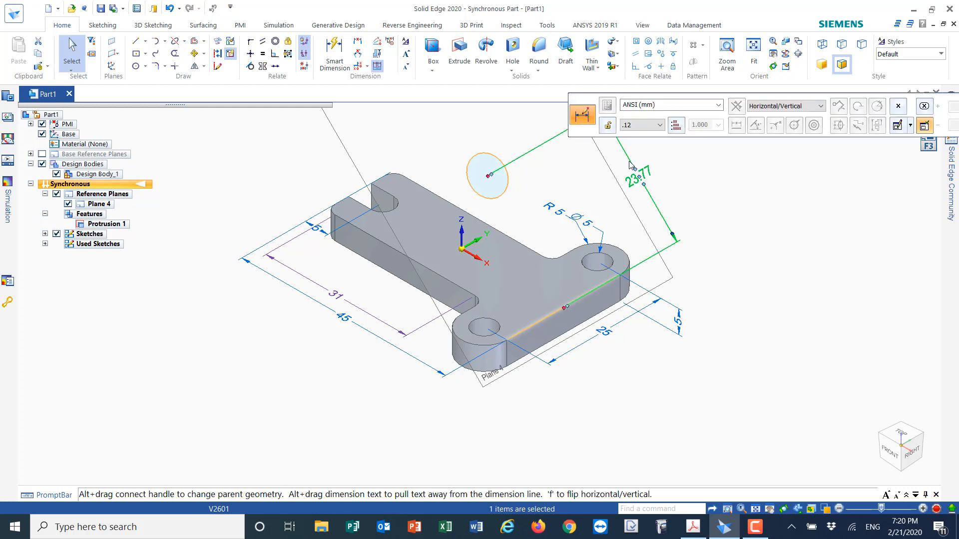
key(Delete)
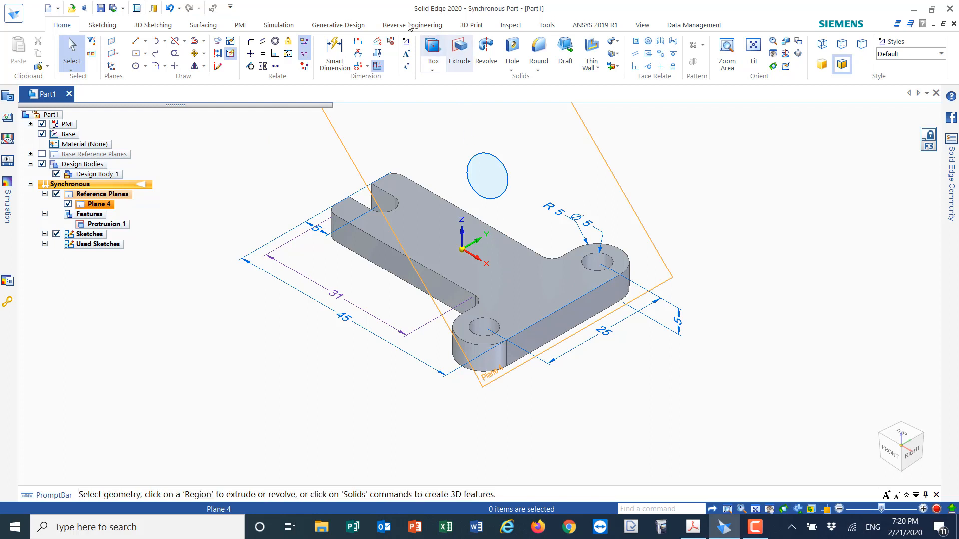
Add a horizontal/vertical dimension from the circle's centre to the lugged end's top edge and set it to 17 mm.
click(482, 197)
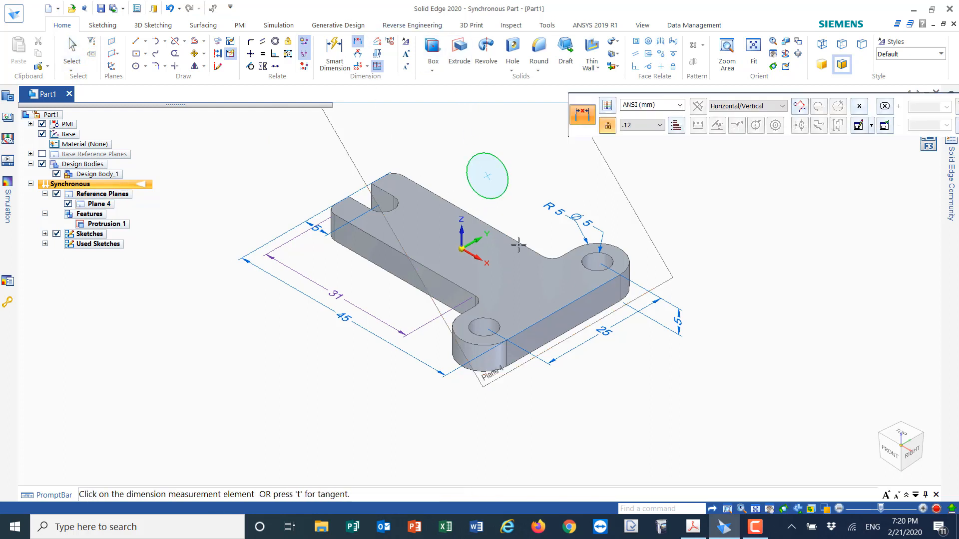
click(564, 308)
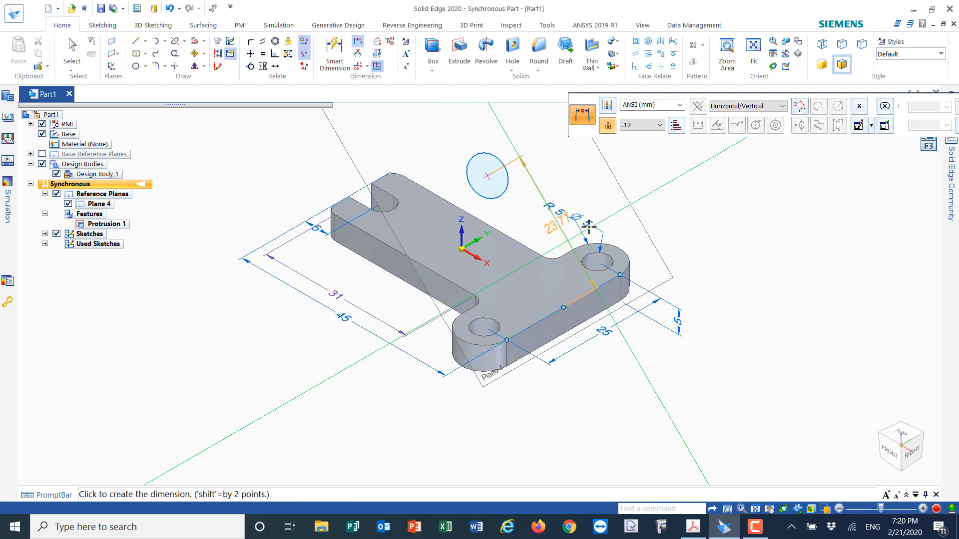
click(651, 203)
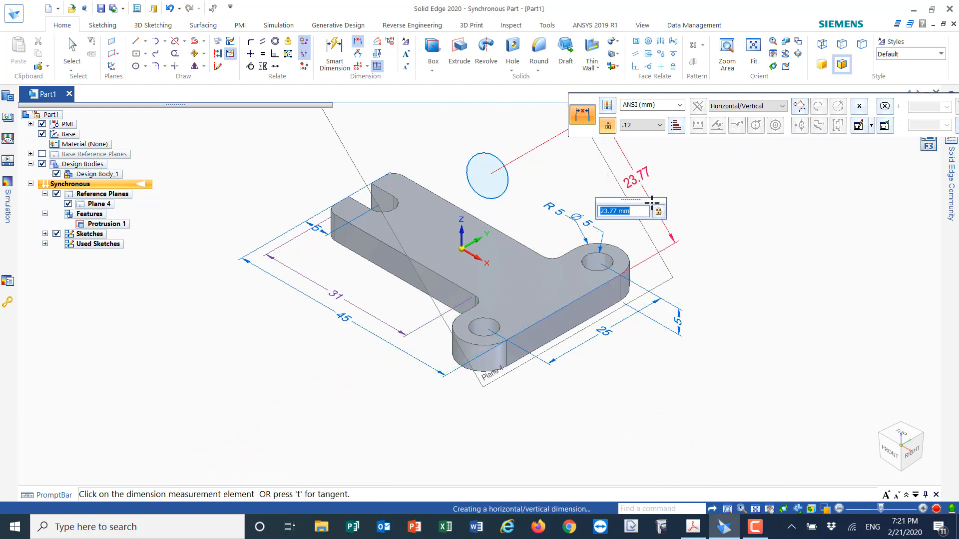
text(17)
key(Return)
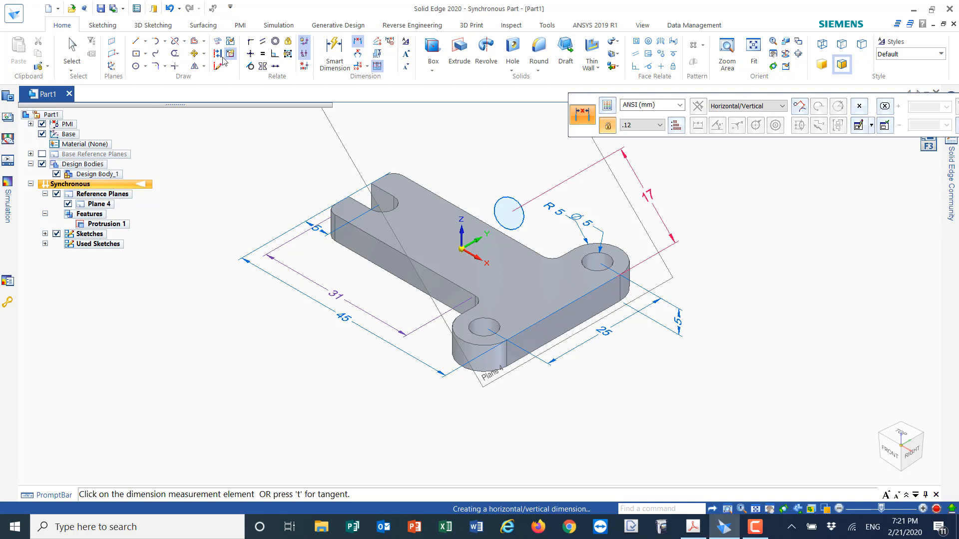
Draw a 15 mm diameter circle concentric with the small circle on the angled plane.
click(136, 66)
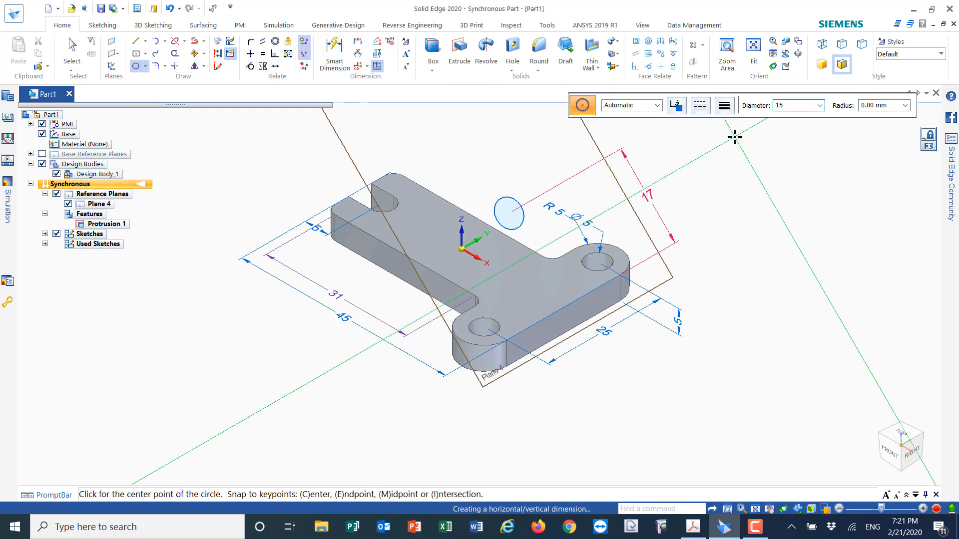
text(15)
key(Return)
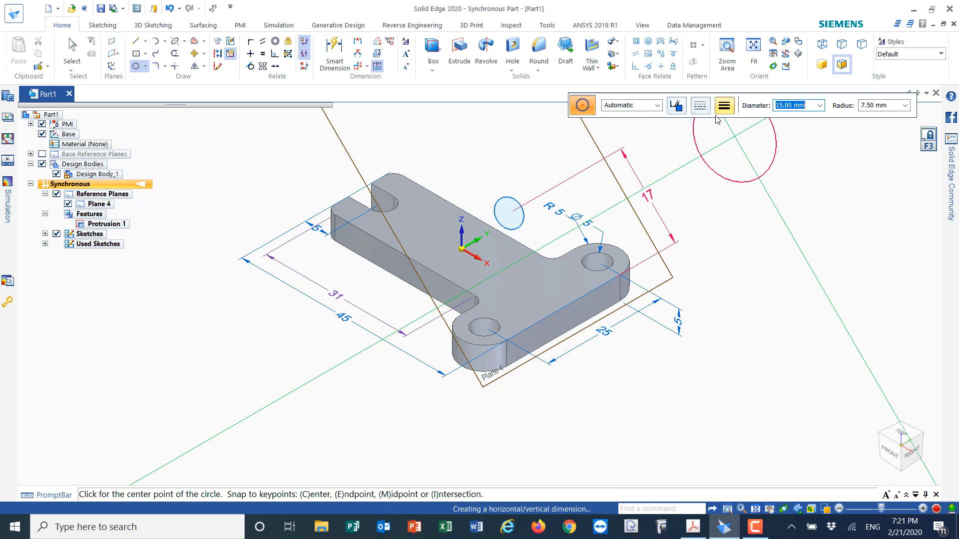
click(510, 213)
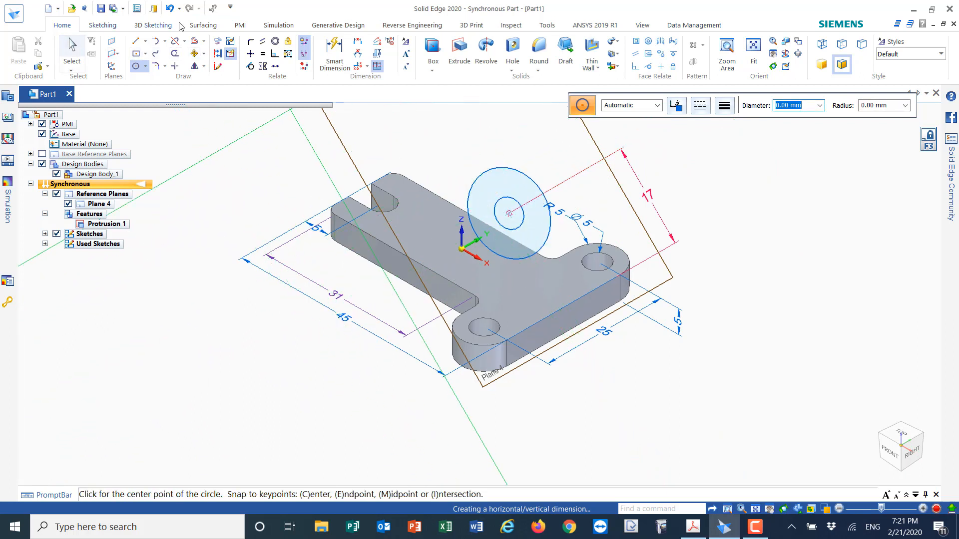
Dimension the outer circle's diameter and set the inner circle's diameter to 7.5 mm.
click(334, 52)
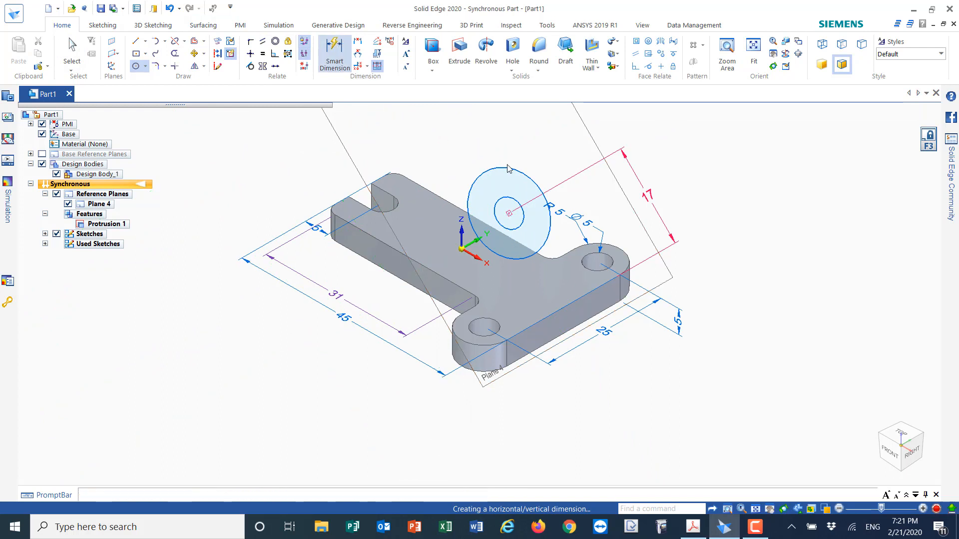
click(479, 176)
click(424, 141)
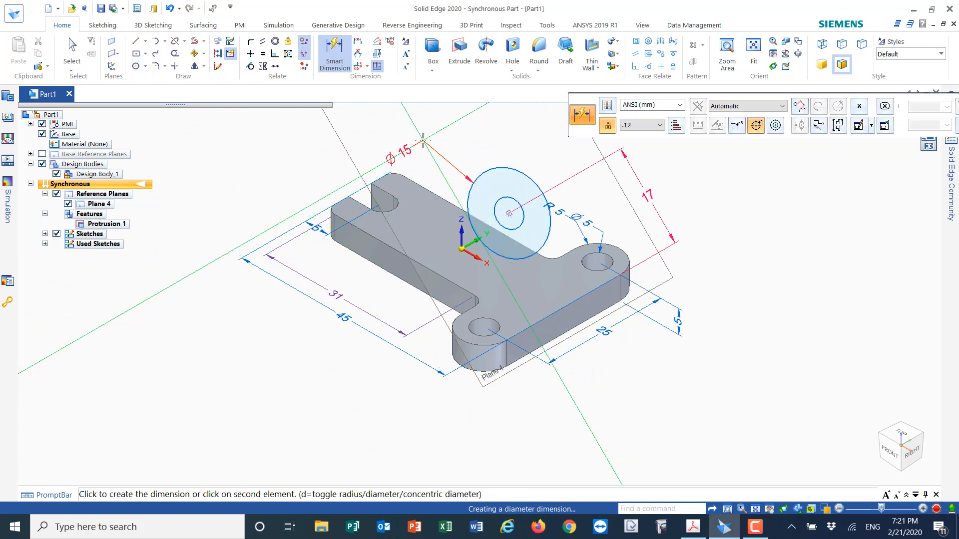
click(507, 197)
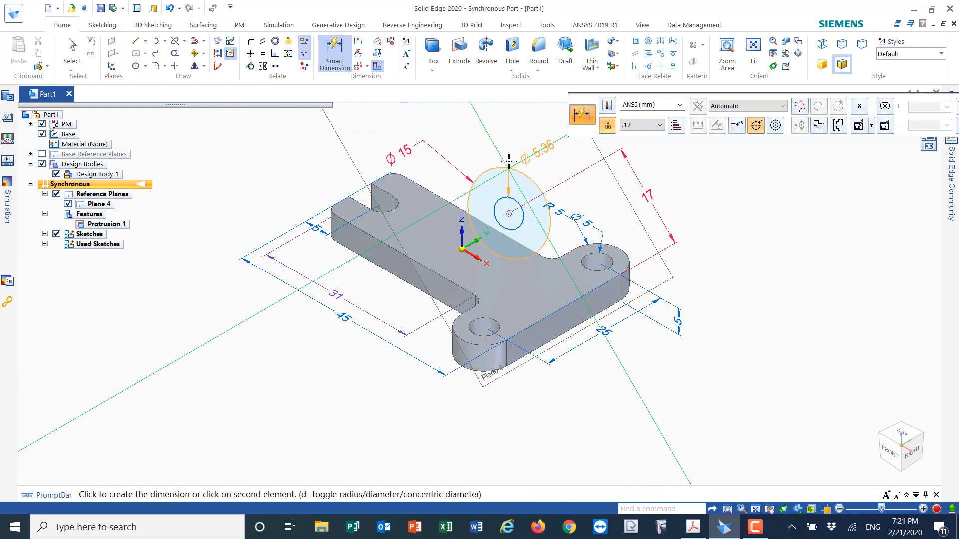
click(507, 136)
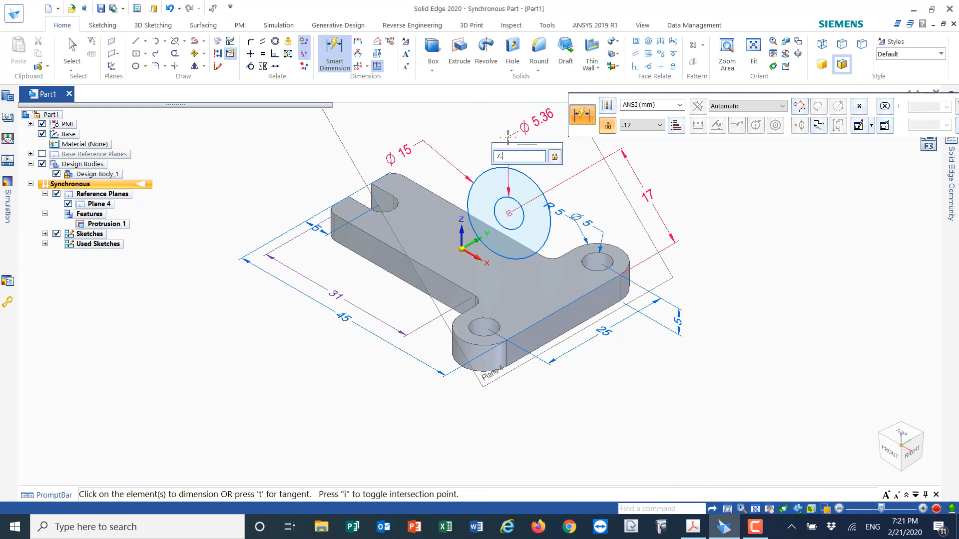
key(Return)
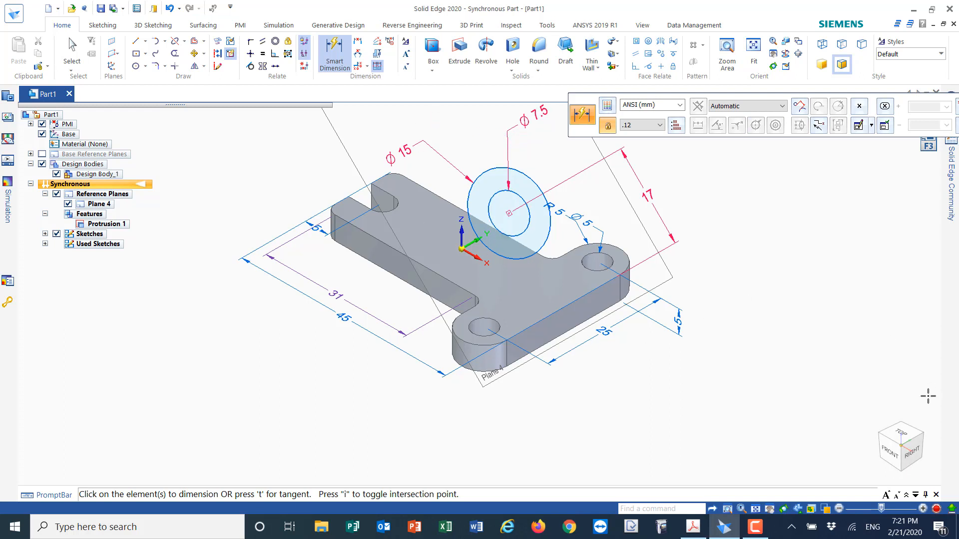
Draw two vertical lines from the side points of the 15 mm circle down to the plate's top edge.
click(908, 449)
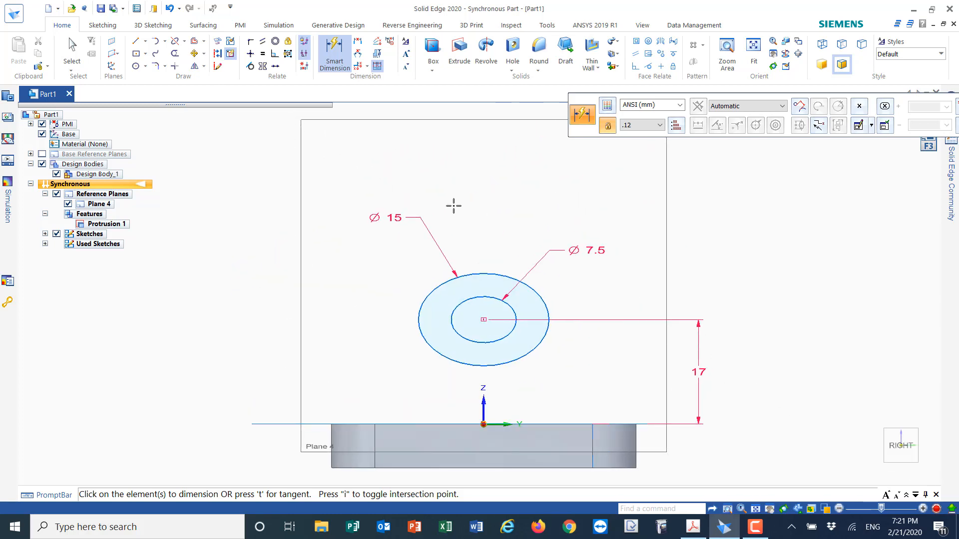
click(135, 41)
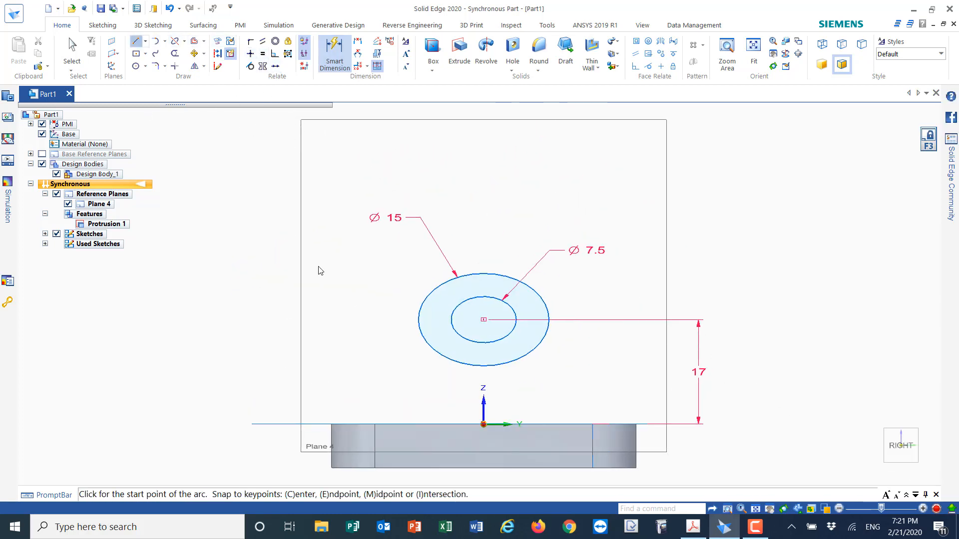
click(451, 280)
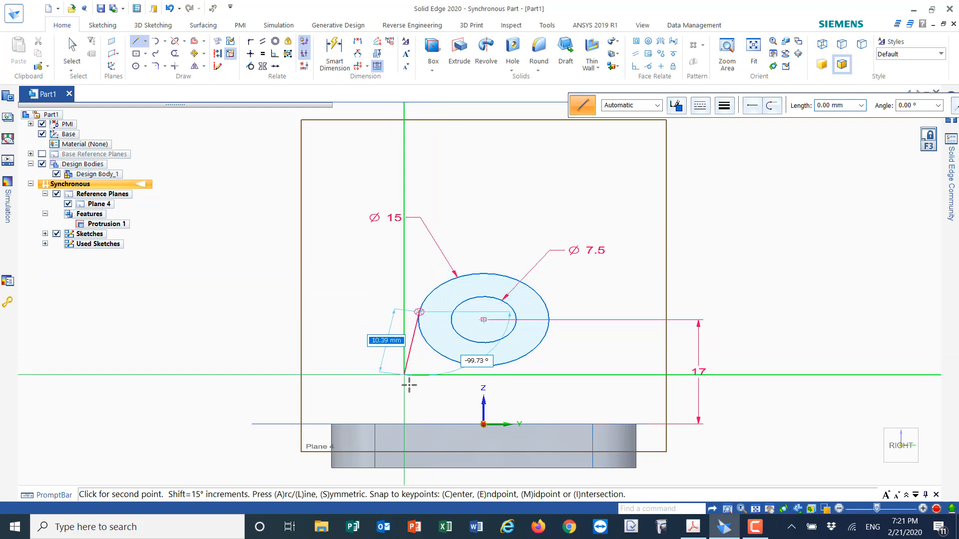
click(418, 424)
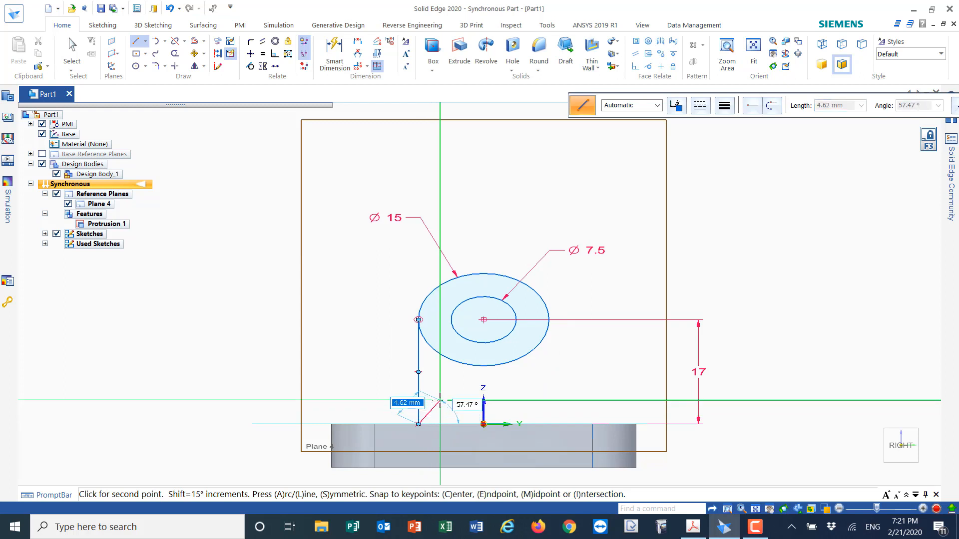
right_click(453, 388)
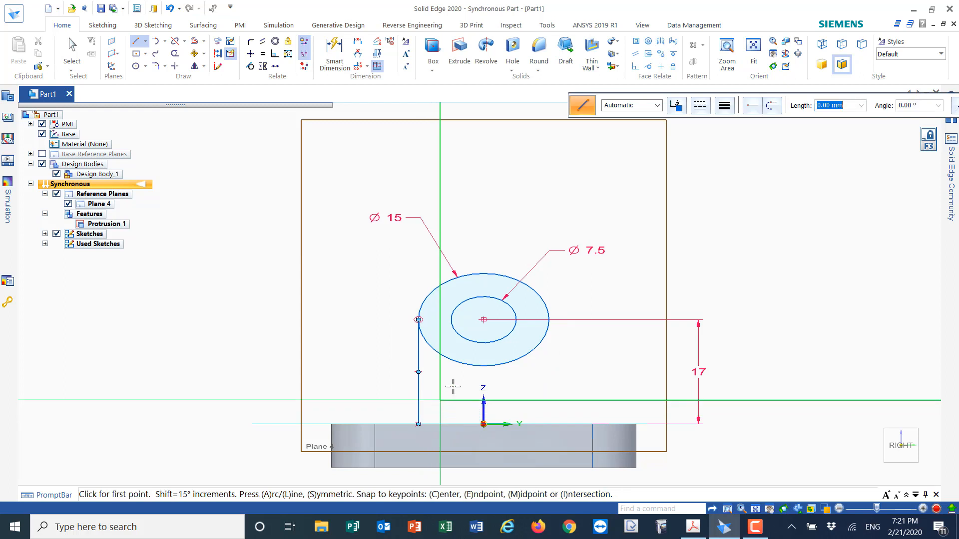
click(535, 290)
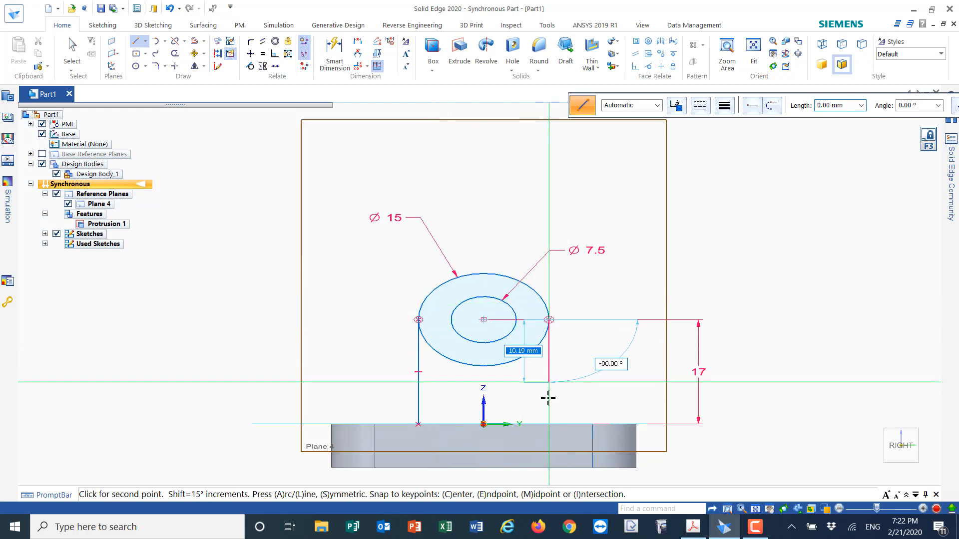
click(550, 424)
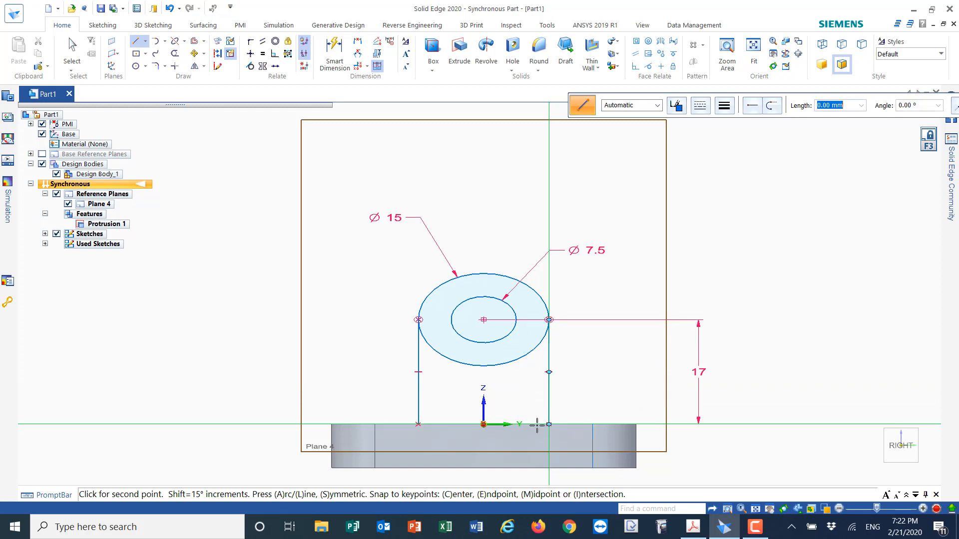
Close the boss profile with a base line between the two side lines and trim away the 15 mm circle's lower arc.
click(419, 424)
right_click(240, 323)
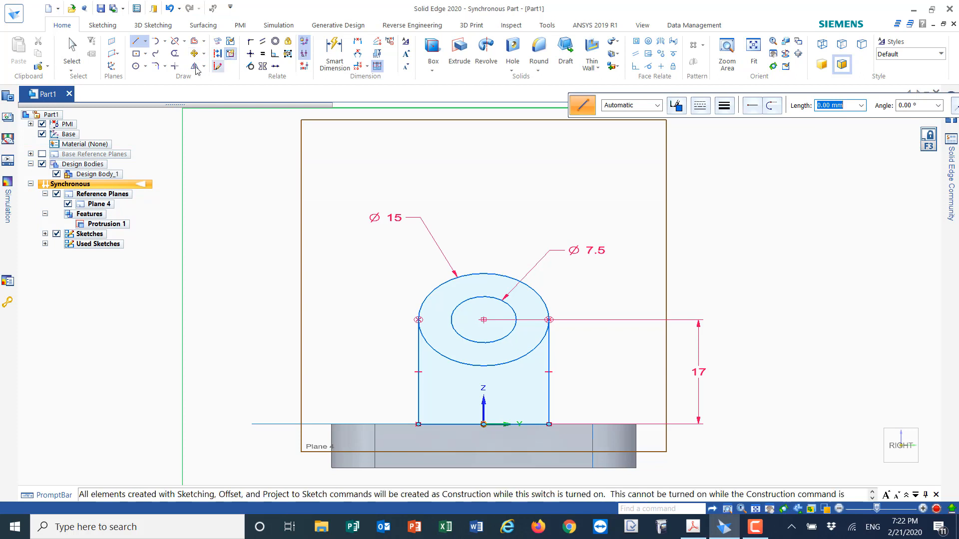
click(175, 54)
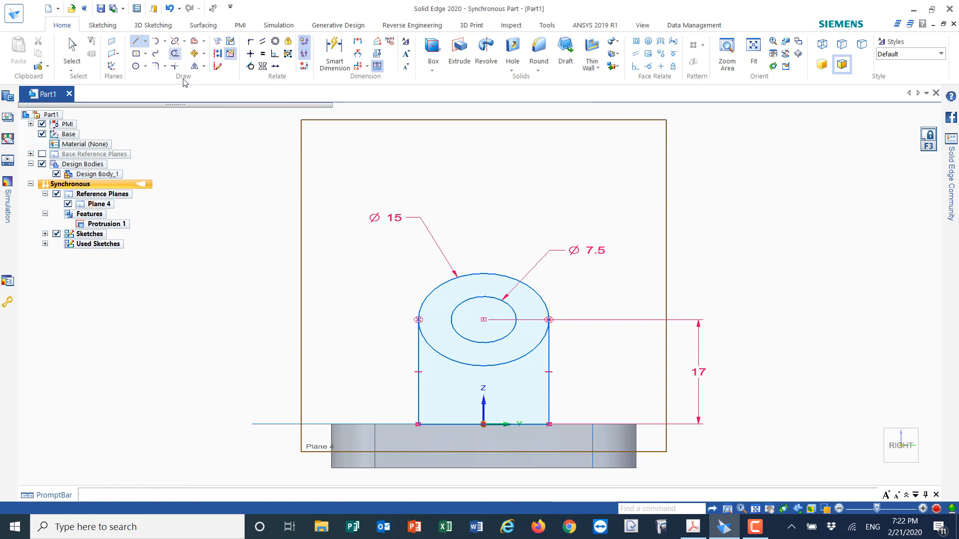
click(459, 362)
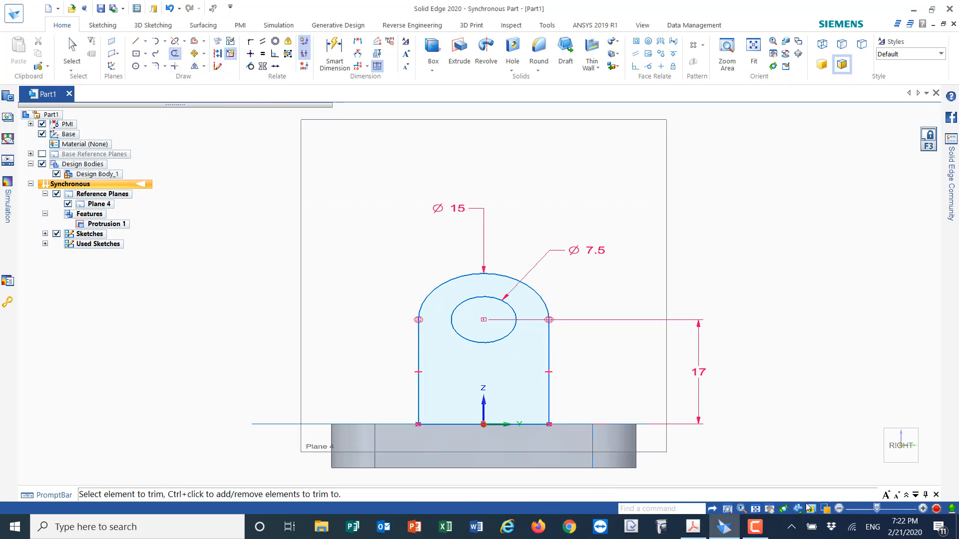
Extrude the angled boss profile around the 7.5 mm circle into the plate with the Through Next extent.
click(879, 471)
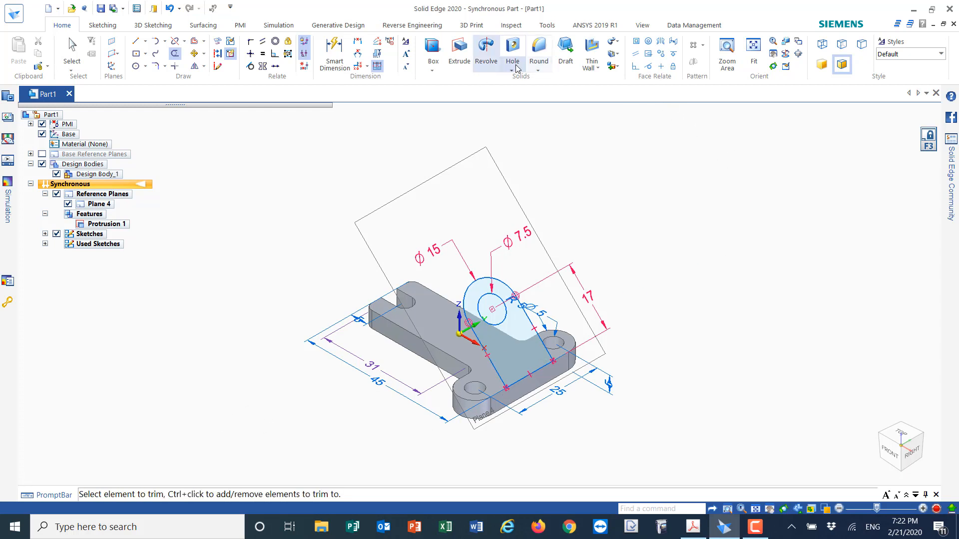
click(460, 52)
click(462, 53)
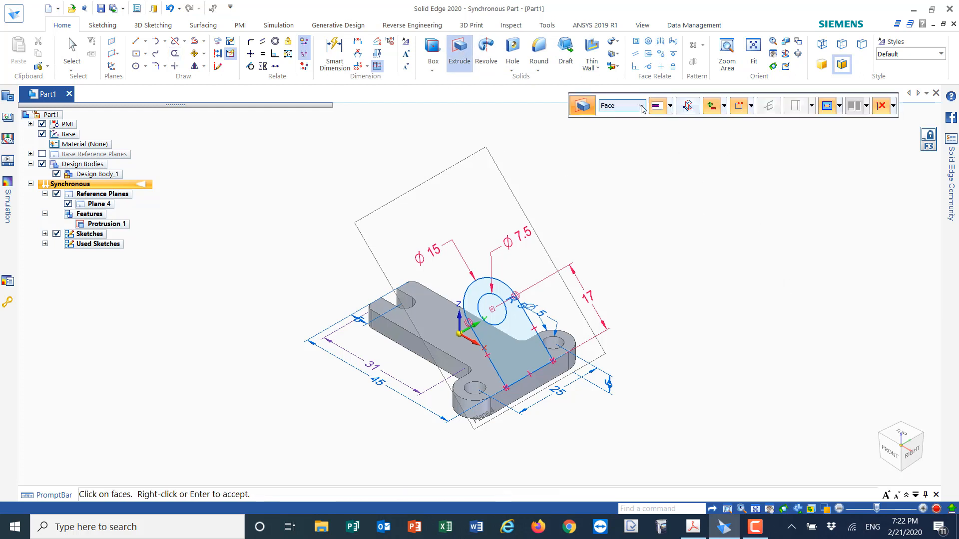
click(506, 342)
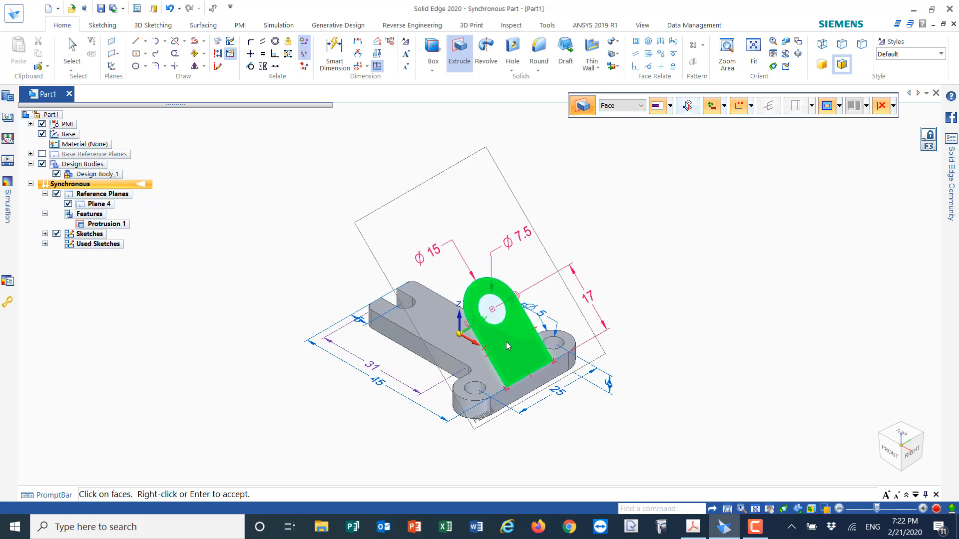
right_click(506, 344)
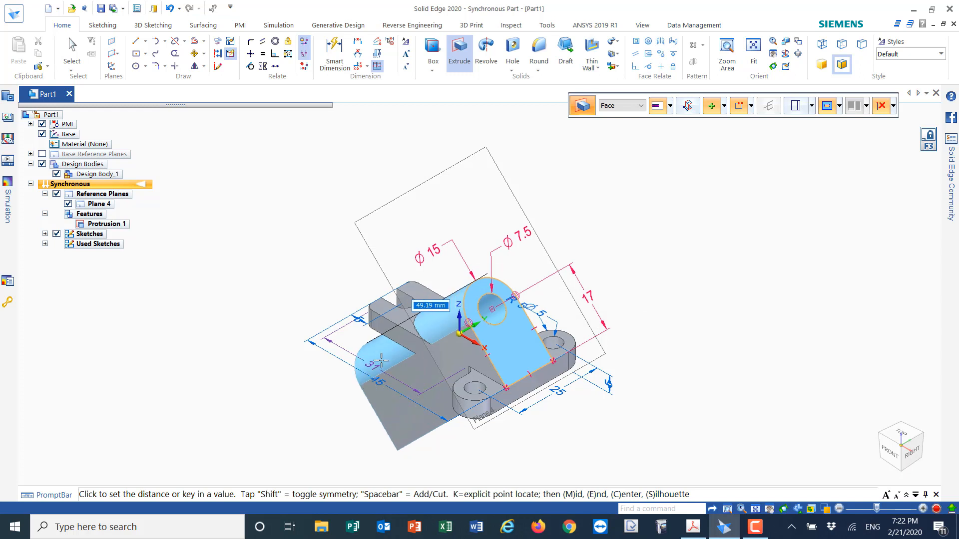
click(670, 106)
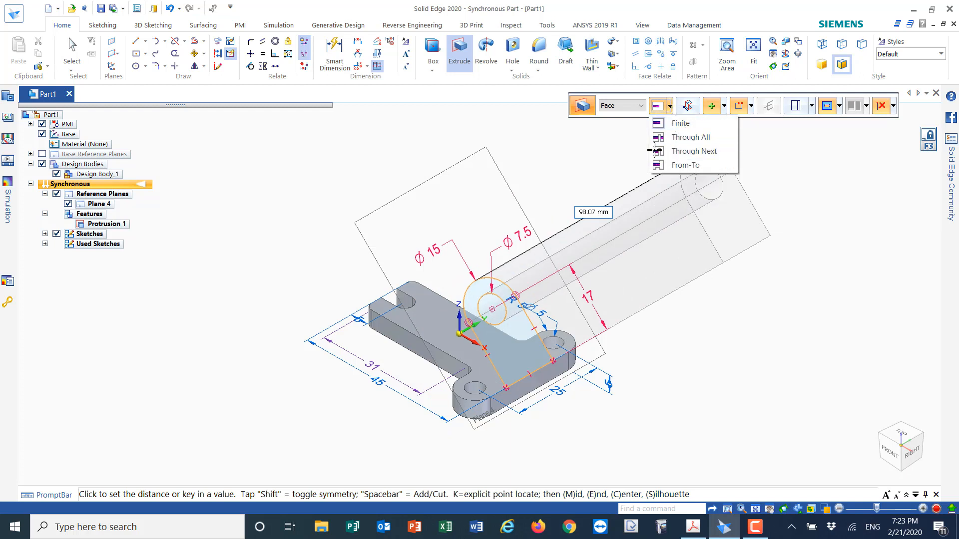
click(684, 152)
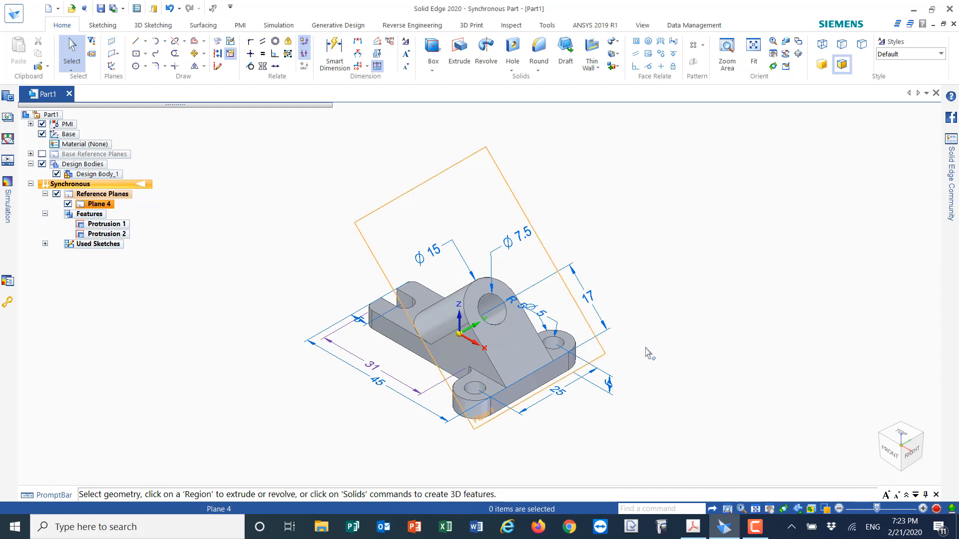
Cut the 7.5 mm circle down through the angled boss and plate with Extrude, using Chain selection, Cut mode and the Through All extent.
middle_drag(753, 222, 747, 199)
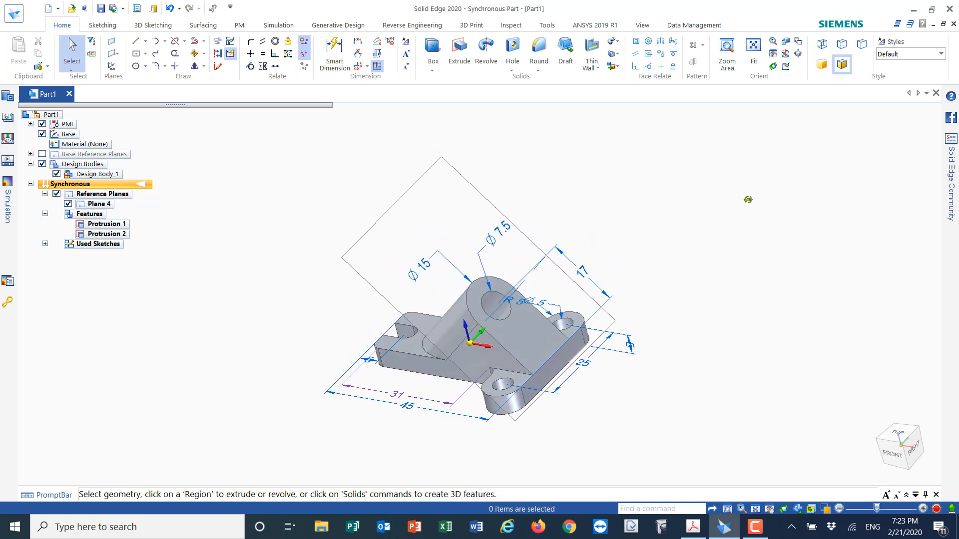
click(460, 51)
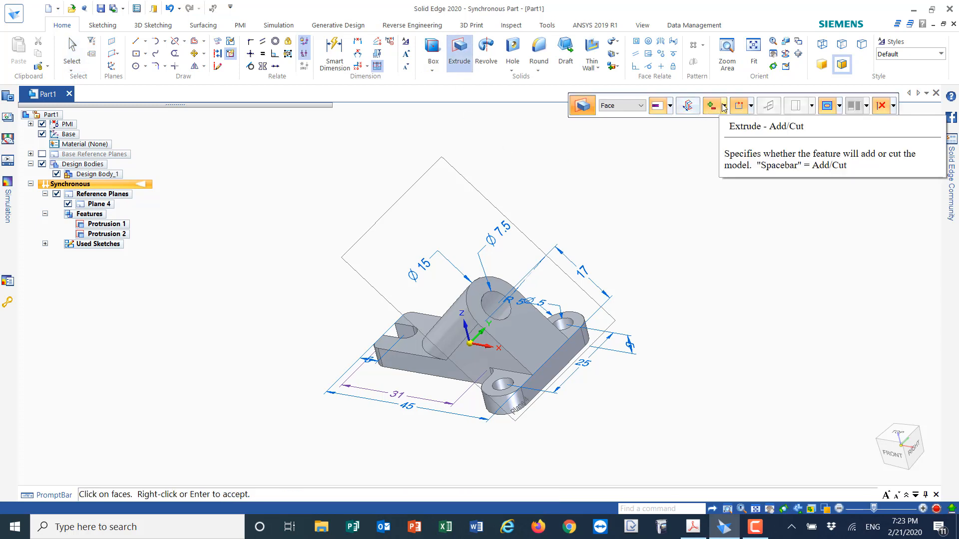
click(724, 106)
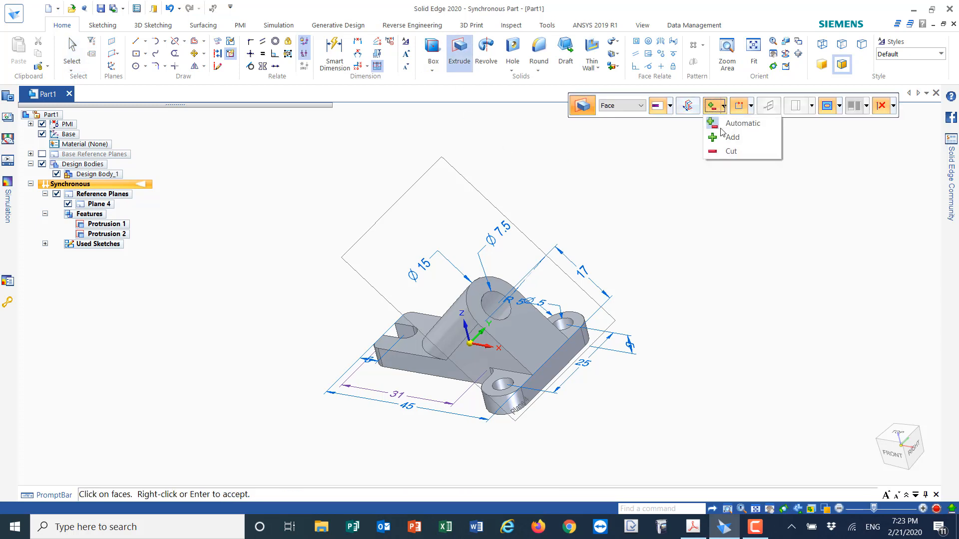
click(713, 153)
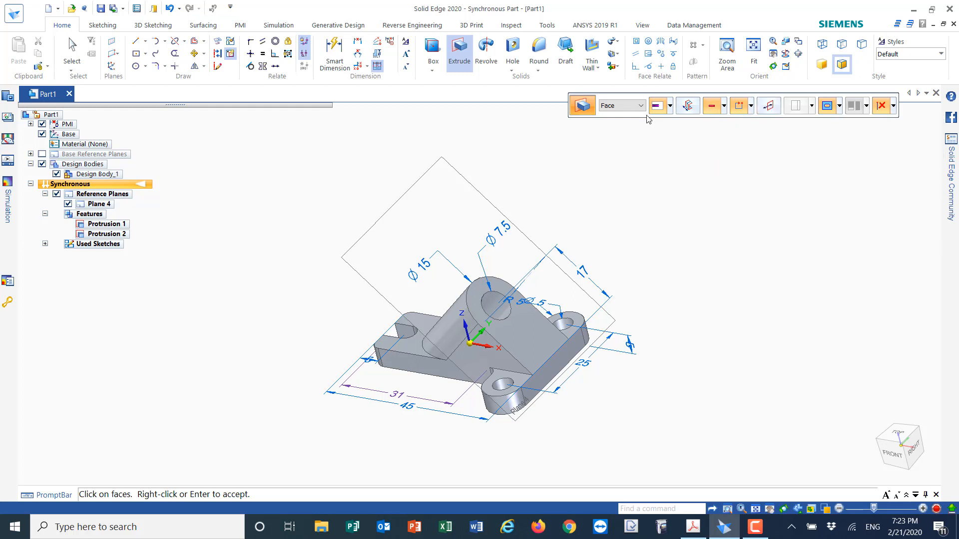
click(603, 108)
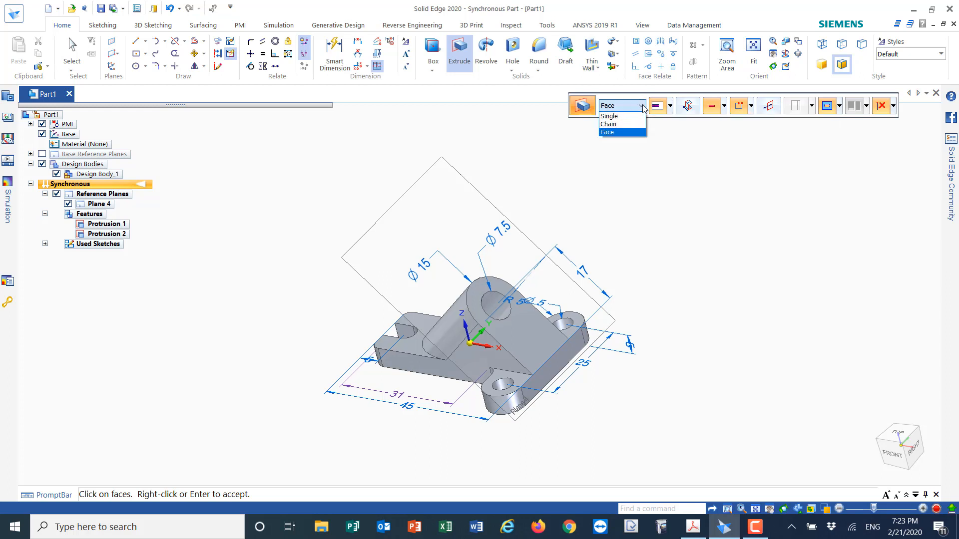
click(609, 123)
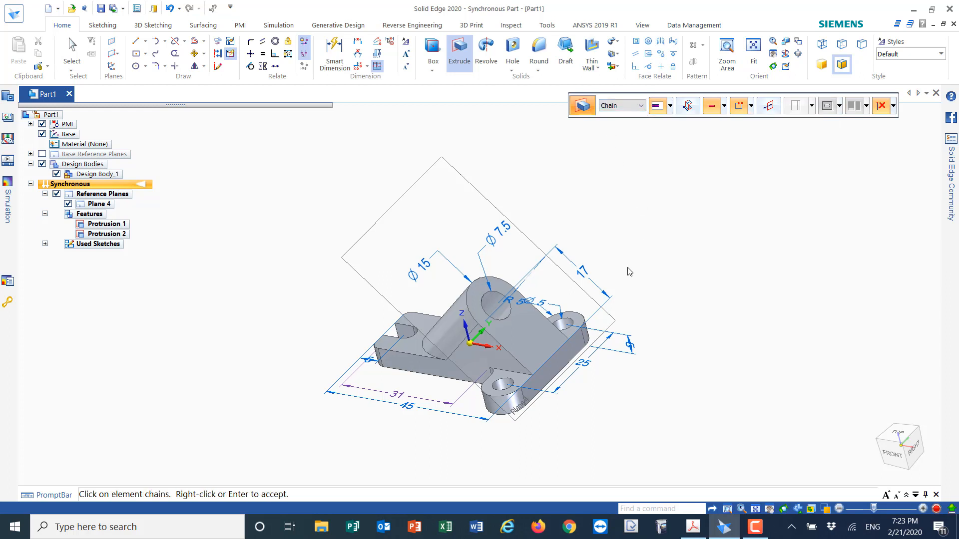
right_click(492, 304)
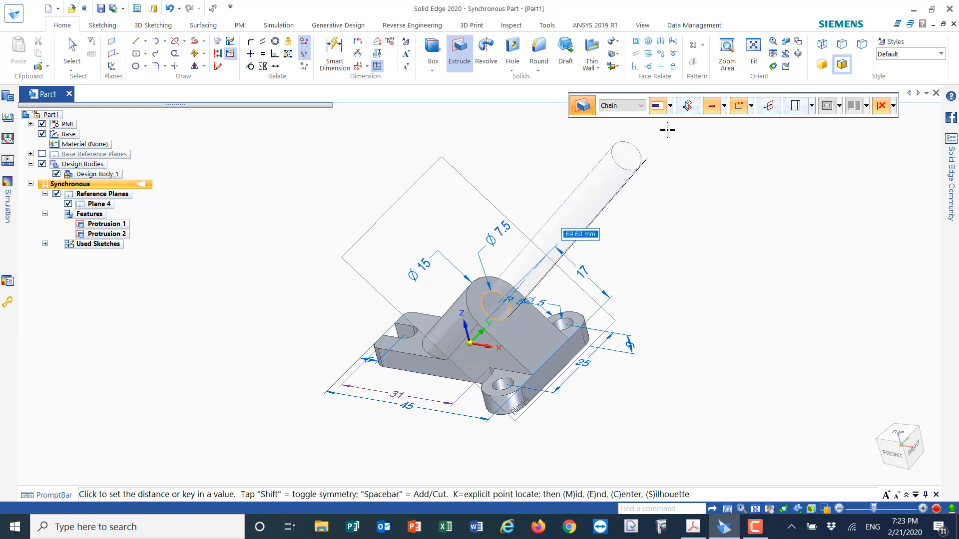
click(670, 106)
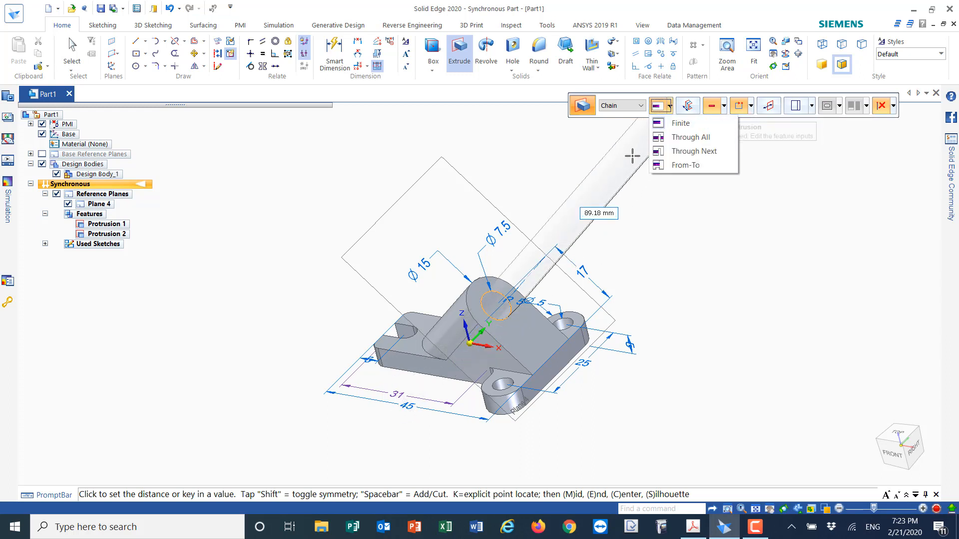
click(681, 137)
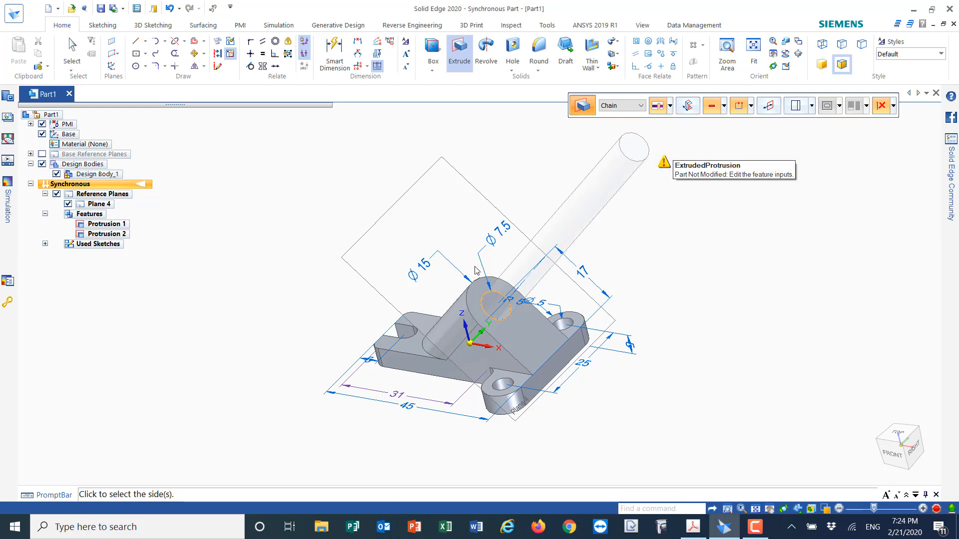
click(332, 422)
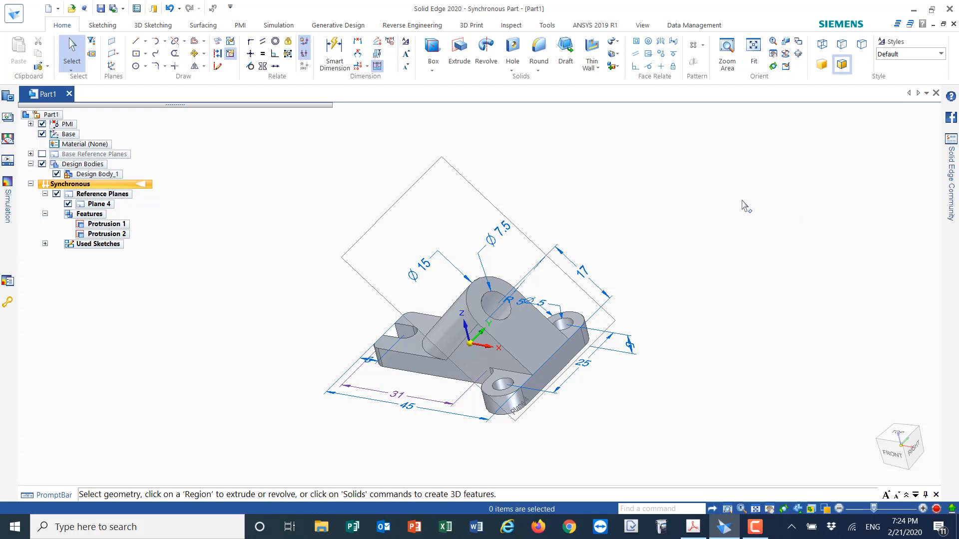
Save the bracket part over the existing Lab7 part file in the ME103 folder.
middle_drag(742, 205, 747, 256)
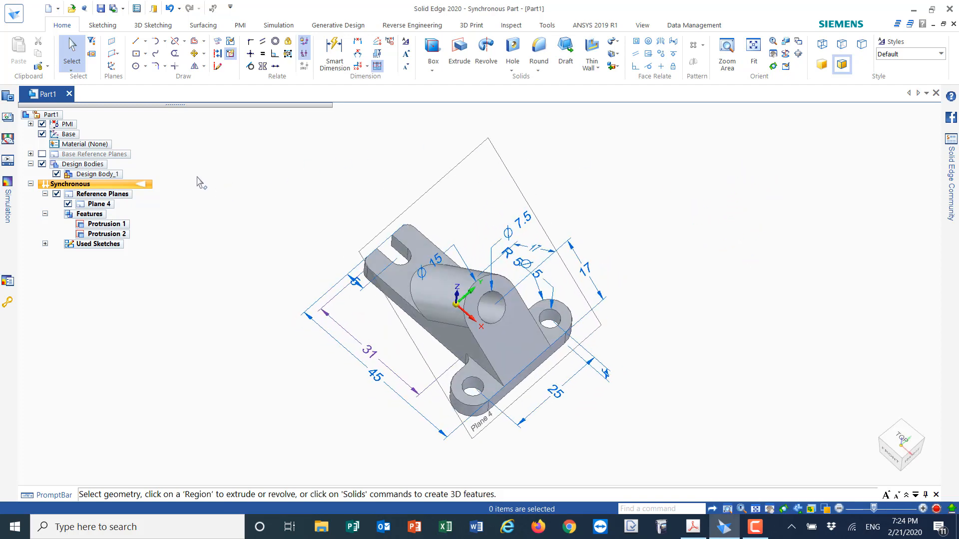
click(15, 15)
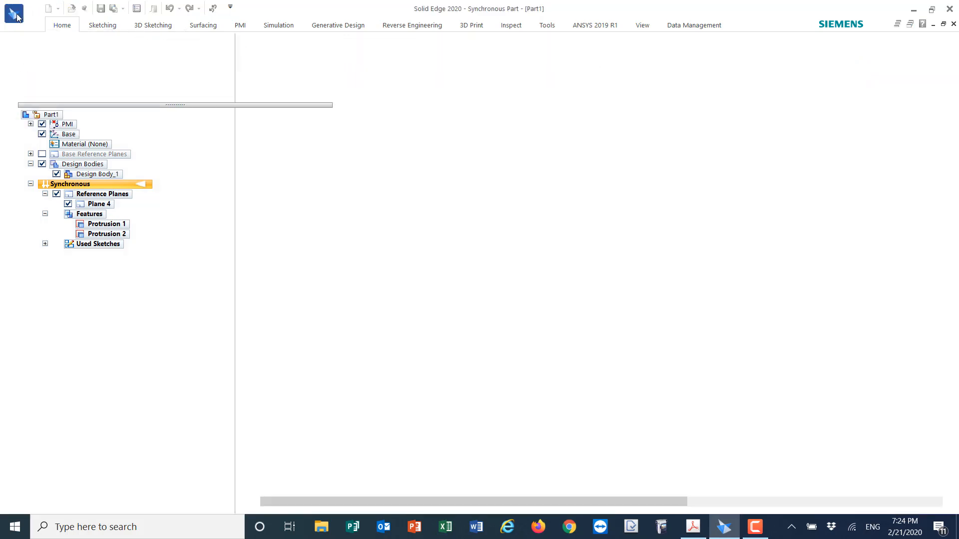
click(13, 164)
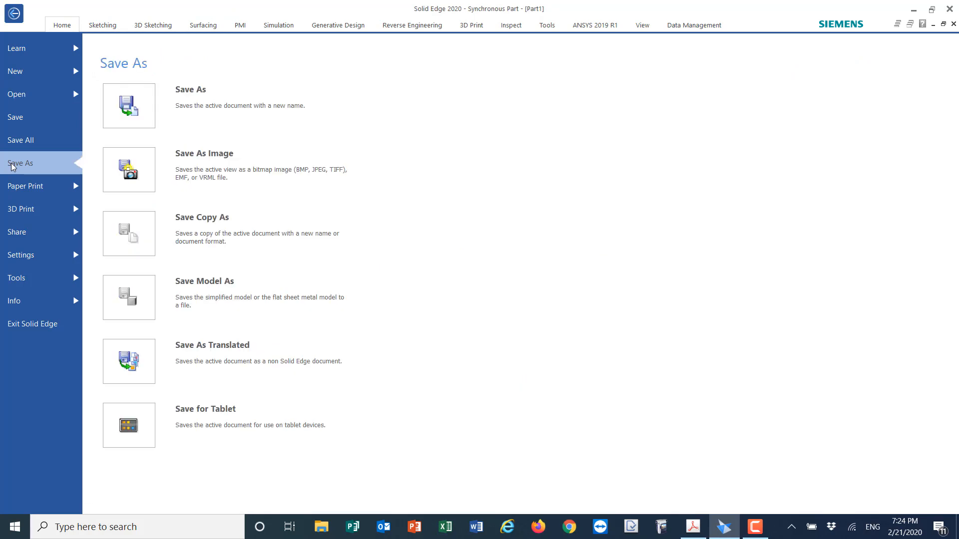
click(201, 92)
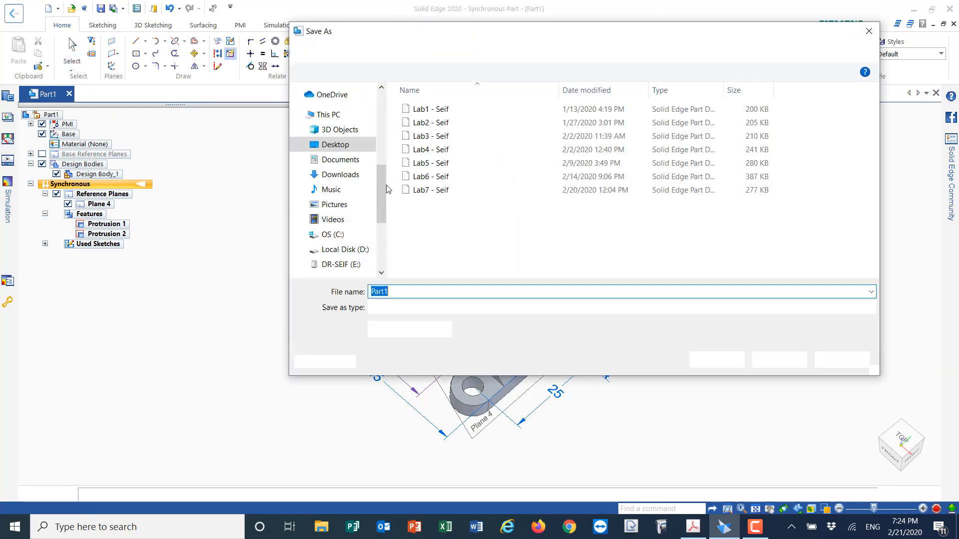
click(435, 190)
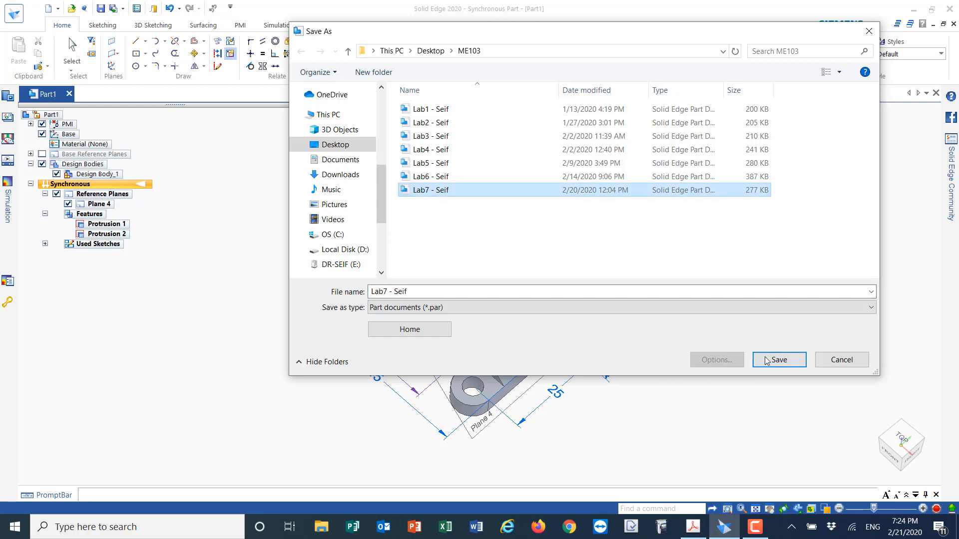
click(782, 364)
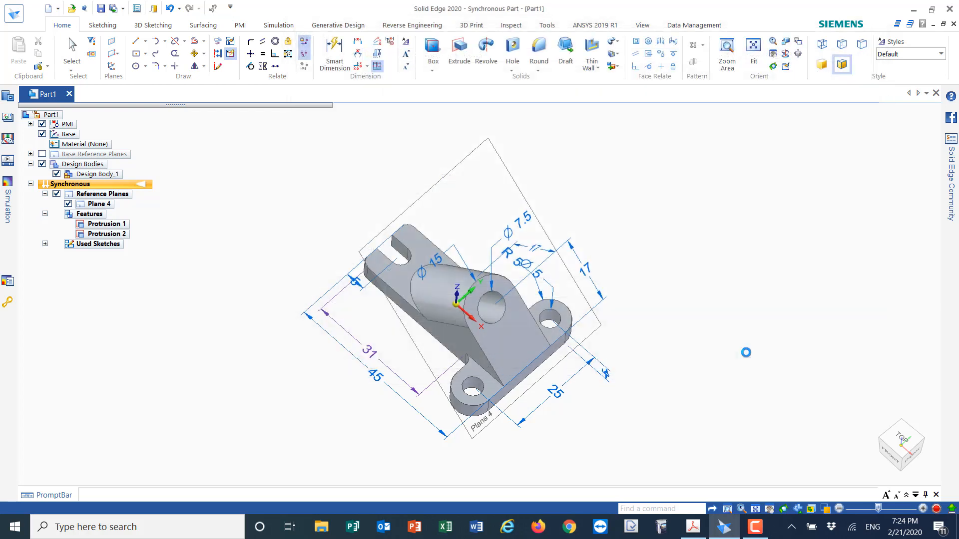
click(469, 286)
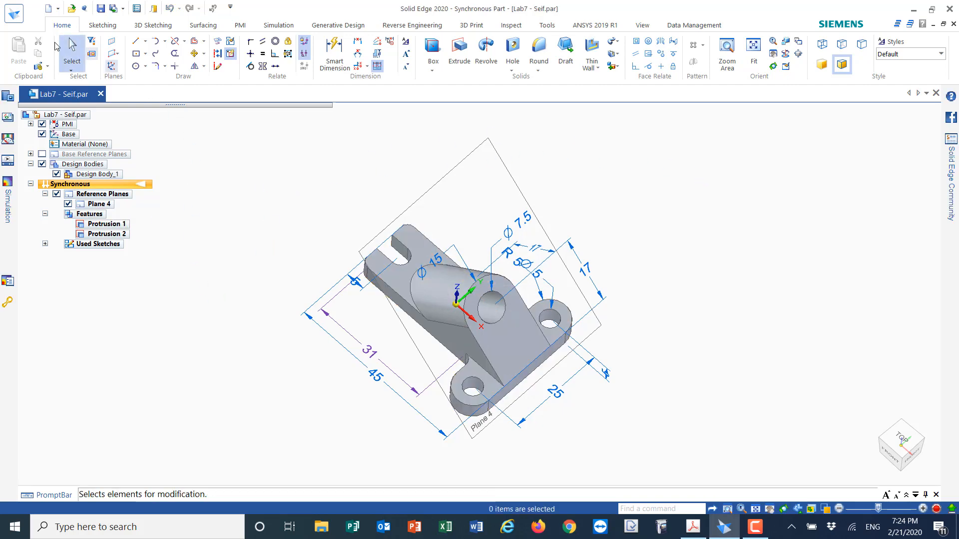
Create a new draft document from the ANSI Inch template ansi inch draft.dft.
click(16, 14)
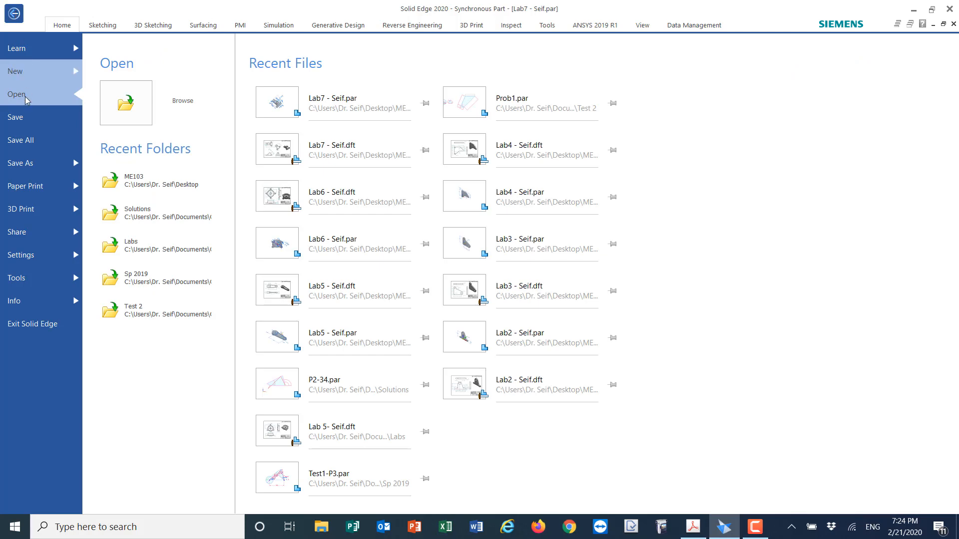
click(30, 72)
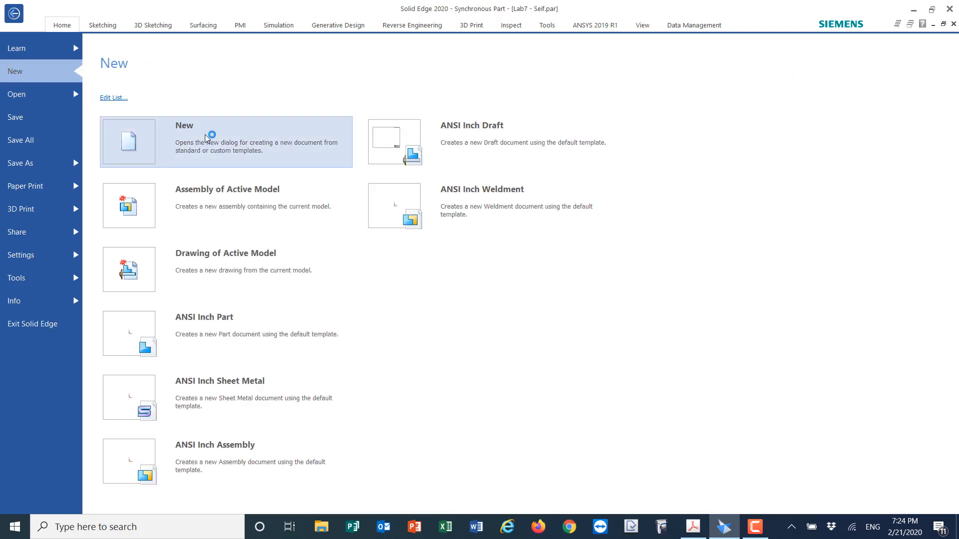
click(181, 149)
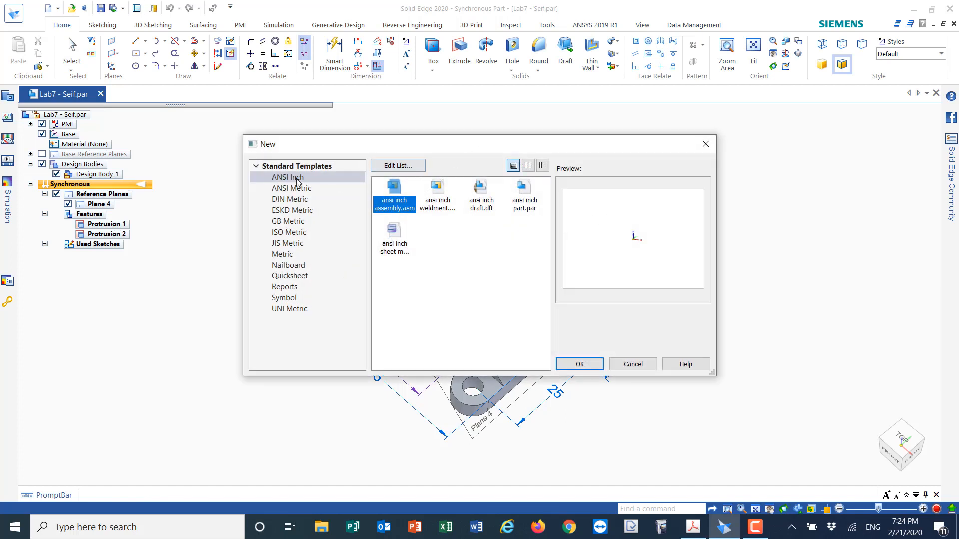
click(489, 202)
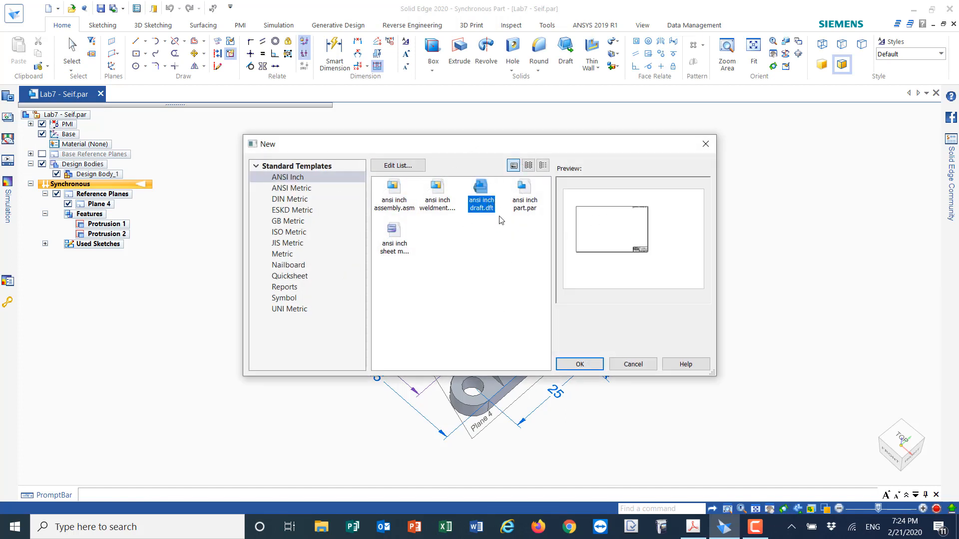
click(580, 365)
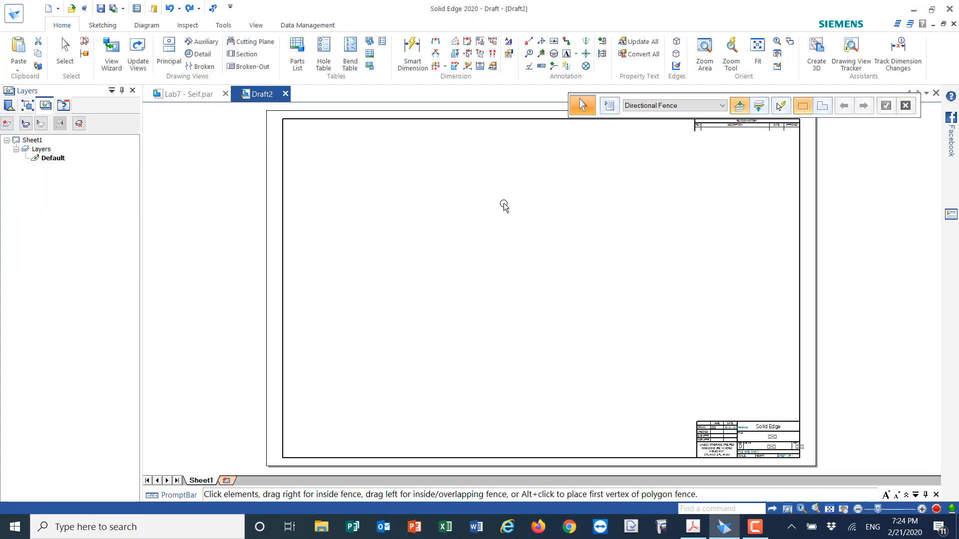
Set the background of Sheet1 to B-Sheet and fit the sheet in the view.
double_click(201, 481)
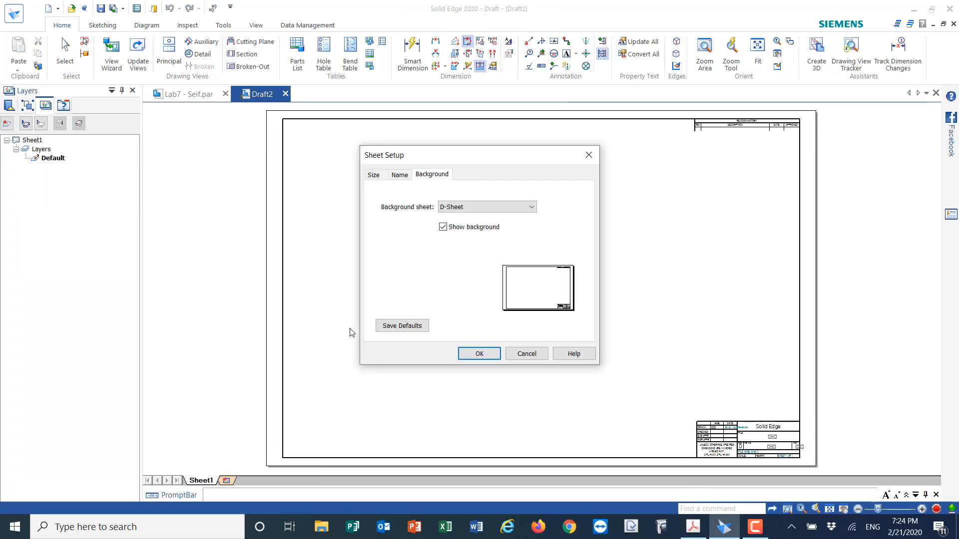
click(535, 211)
click(500, 231)
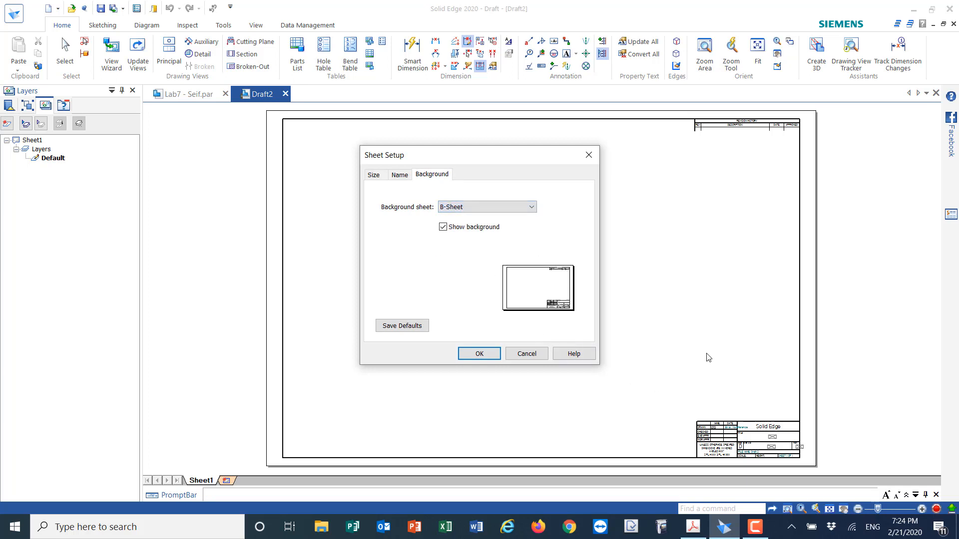
click(479, 355)
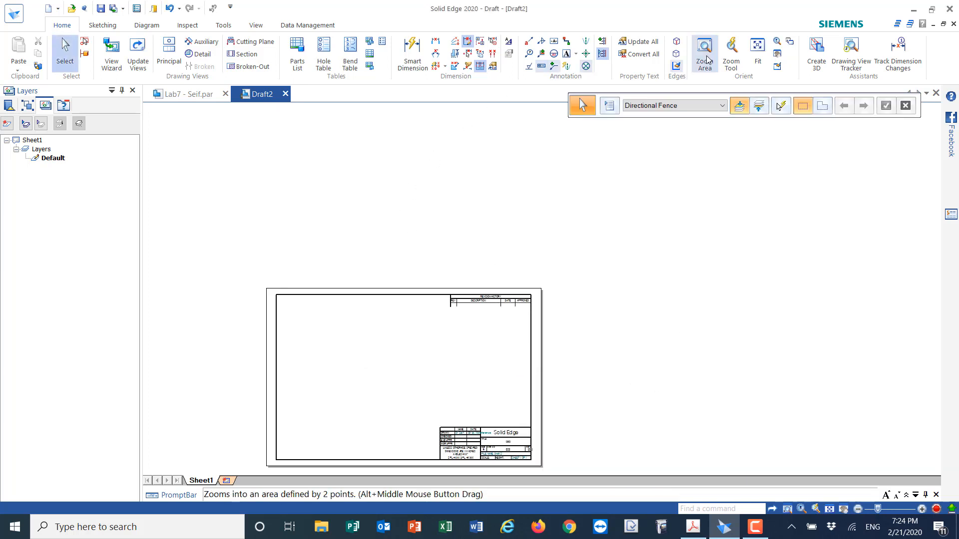
click(771, 52)
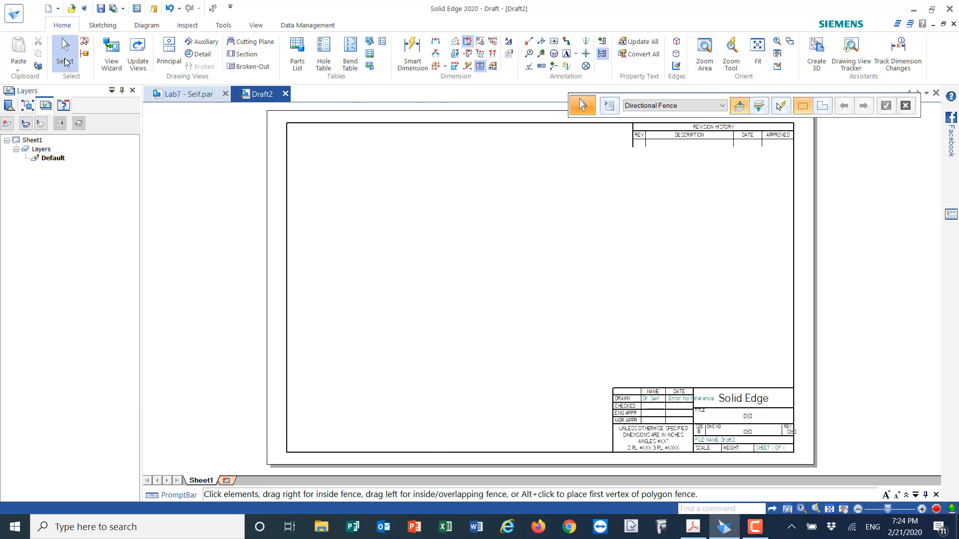
Insert the Lab7 part with the View Wizard and place its front view at 2:1 scale in the sheet's lower left area.
click(110, 51)
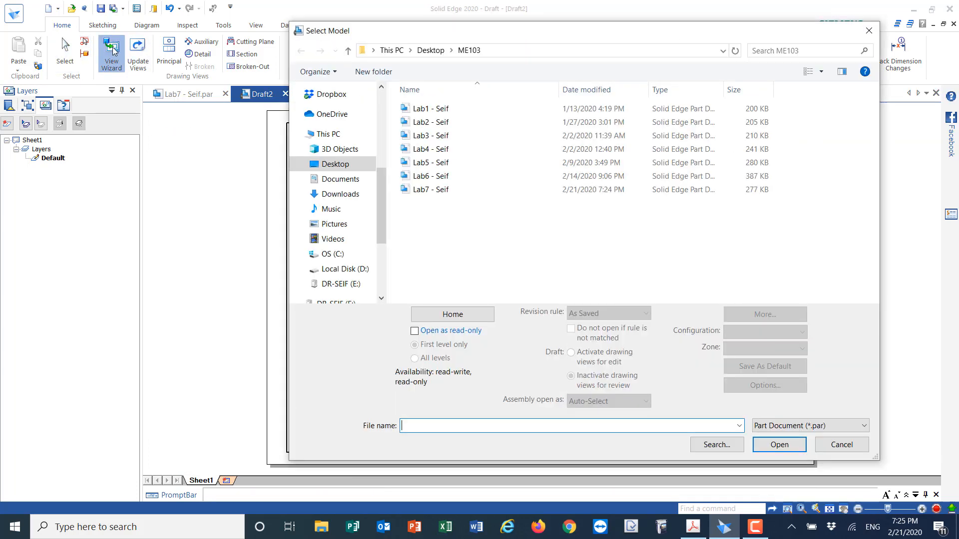
click(422, 191)
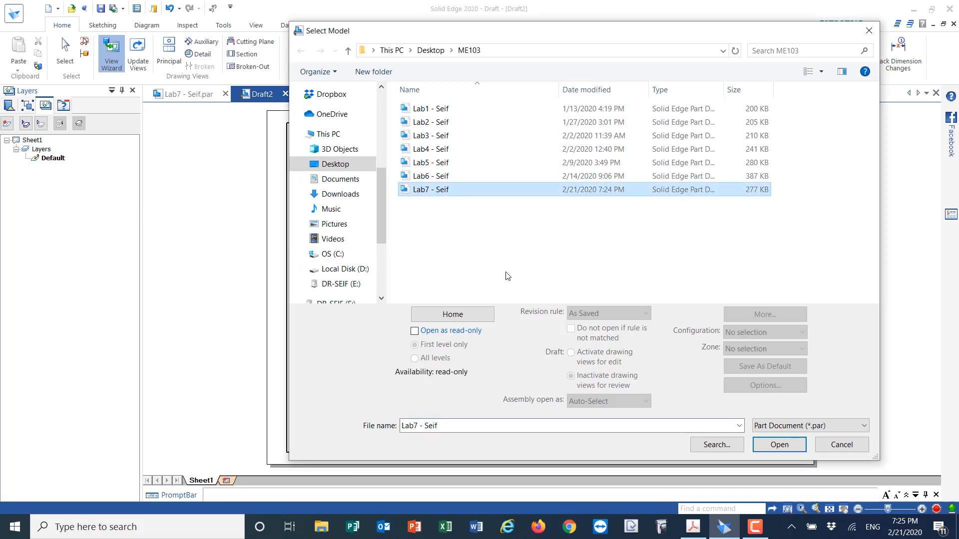
click(754, 448)
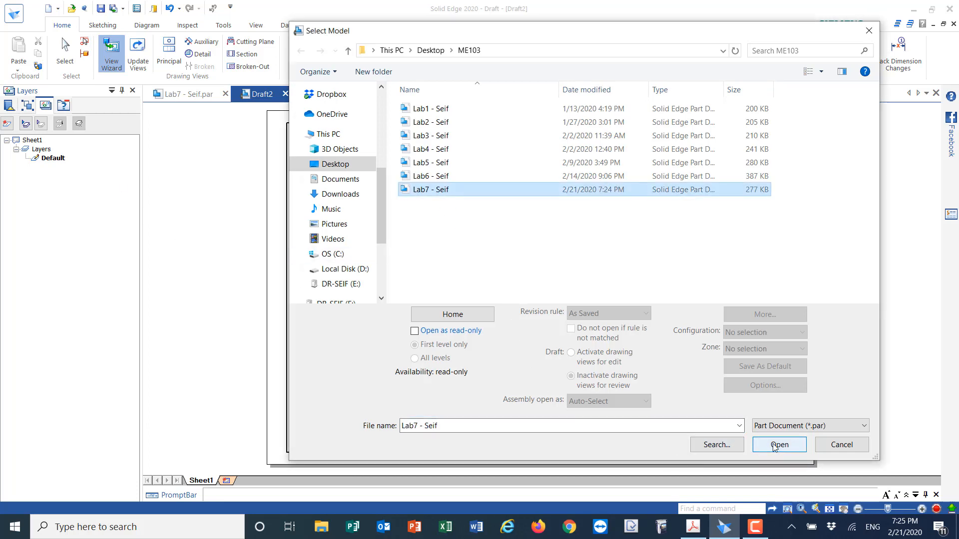
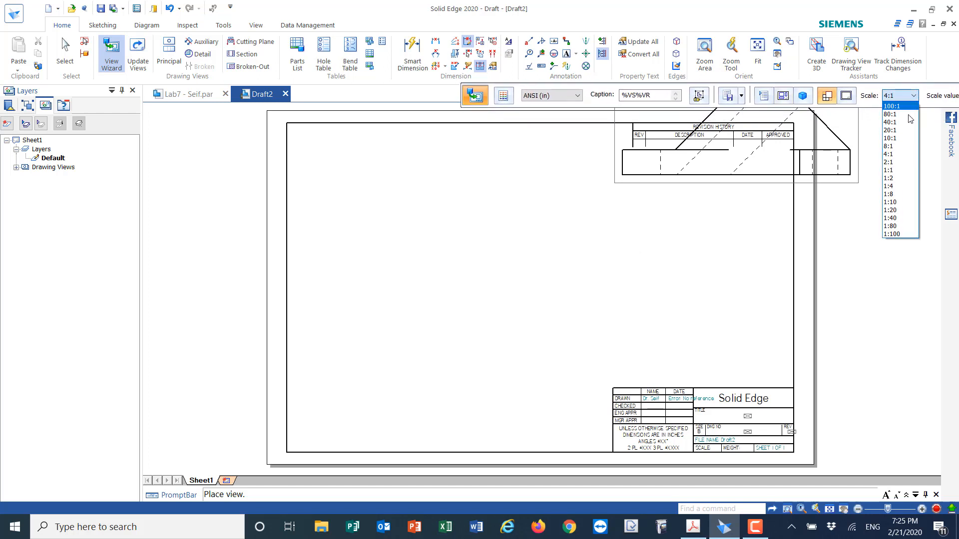
click(888, 163)
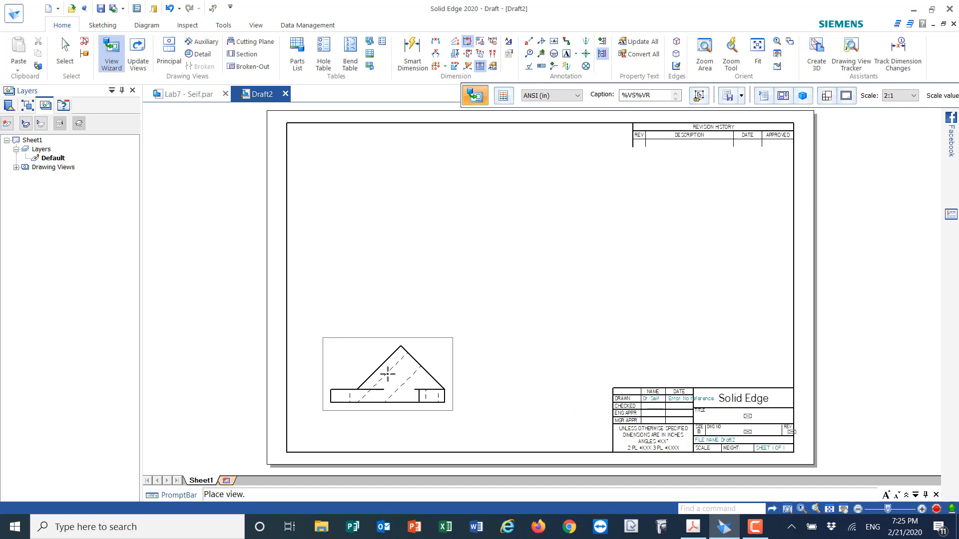
click(387, 375)
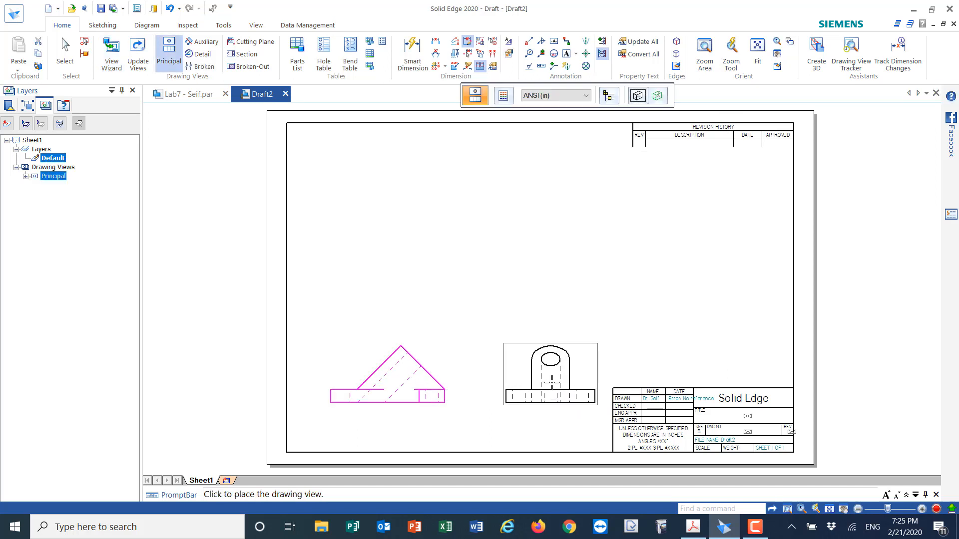
Place the right side view, the top view and a pictorial view projected from the front view.
click(560, 382)
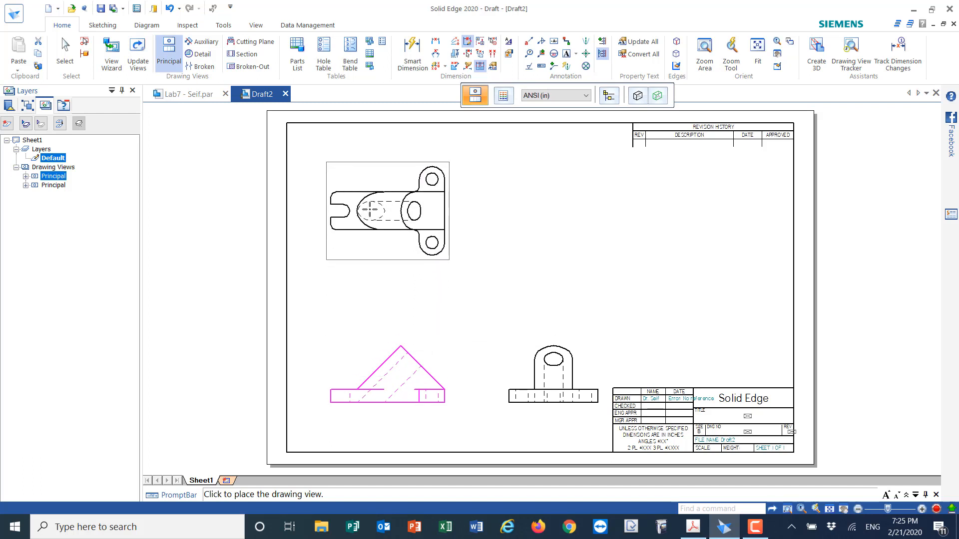
click(363, 197)
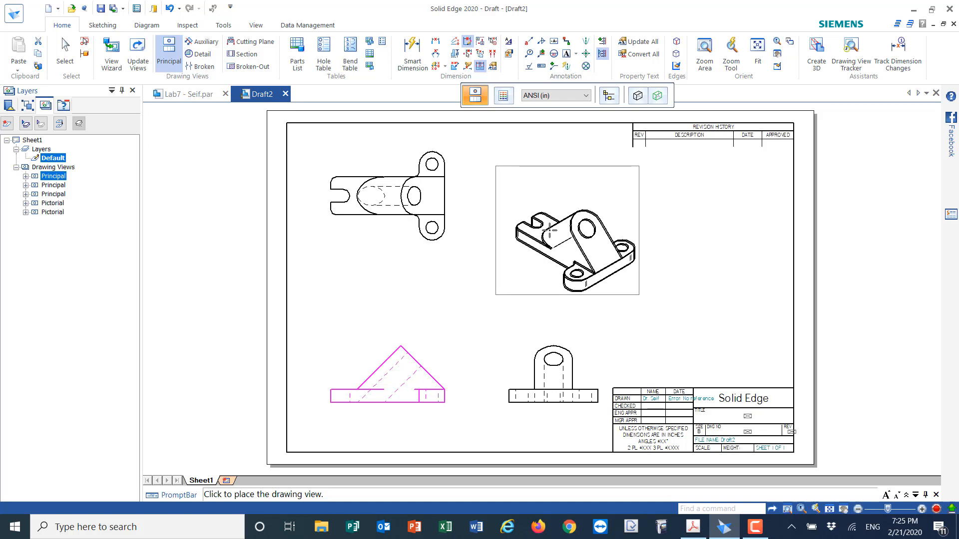
click(560, 229)
right_click(450, 282)
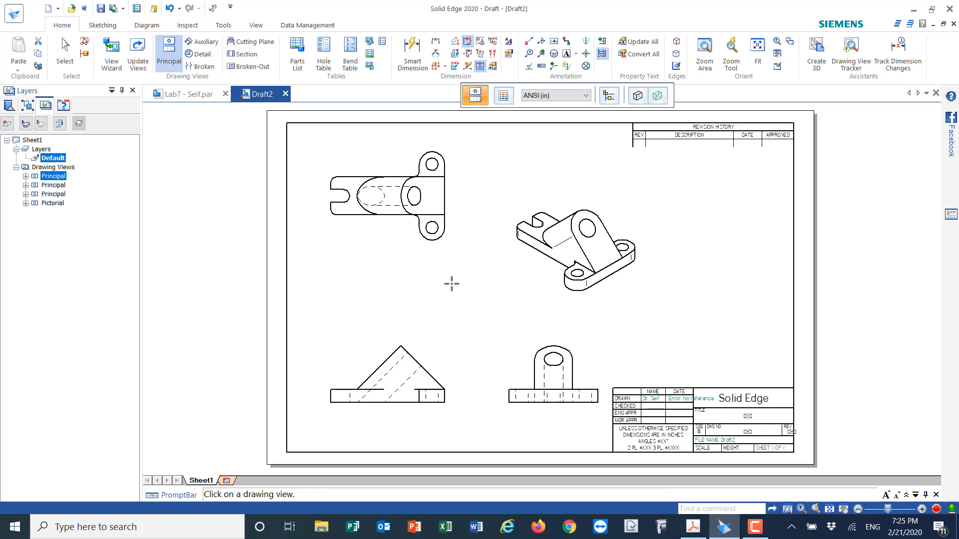
Move the pictorial view to just above the title block, set its shading to Grayscale Shaded with Edges and update the view.
click(65, 52)
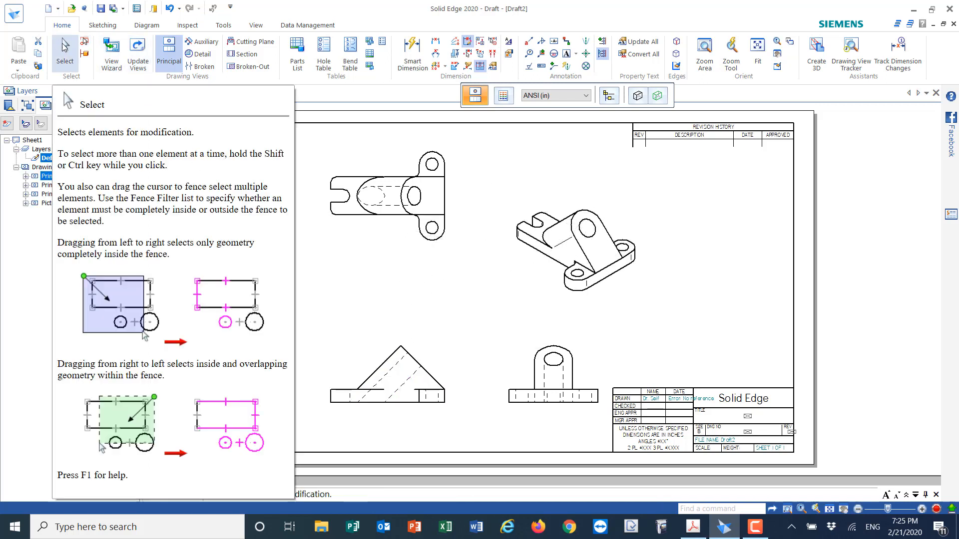
drag(579, 248, 716, 291)
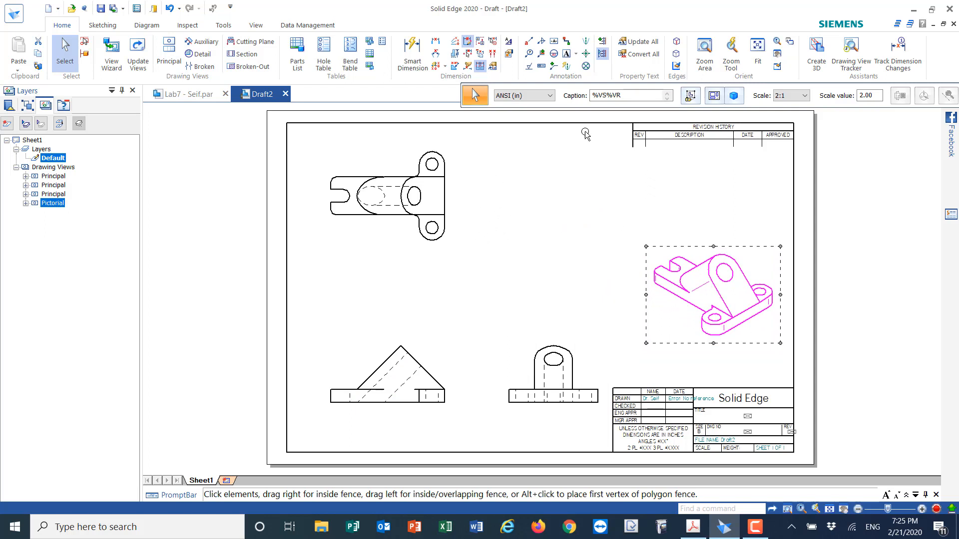
drag(848, 90, 620, 92)
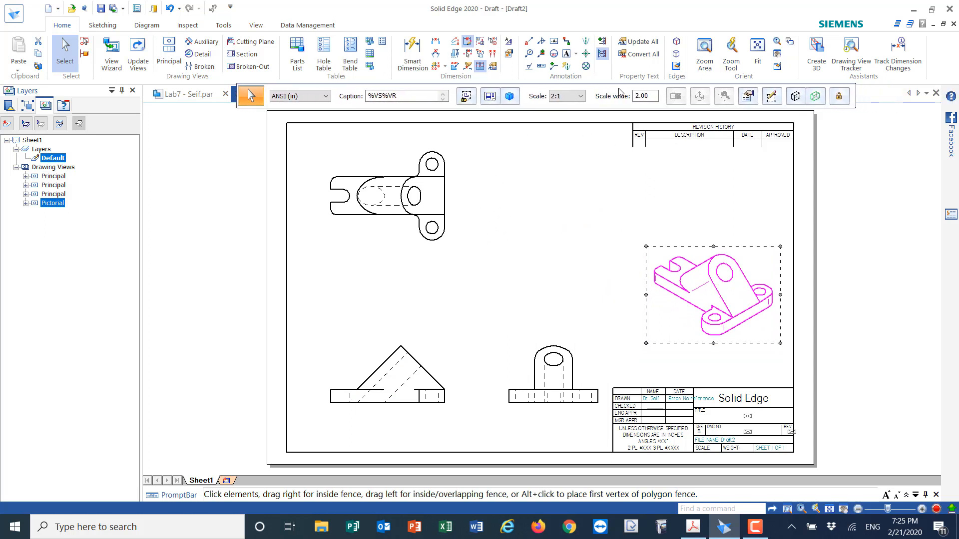
click(796, 96)
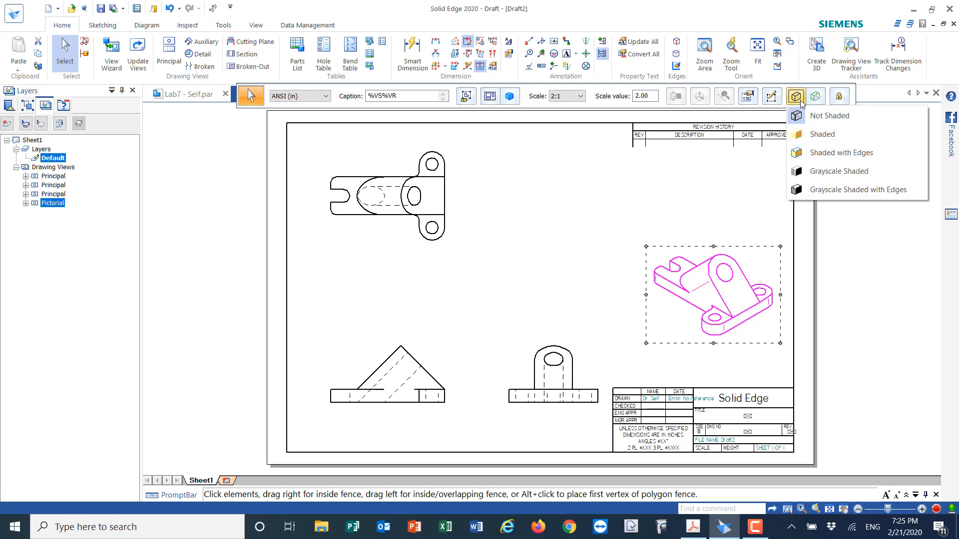
click(836, 194)
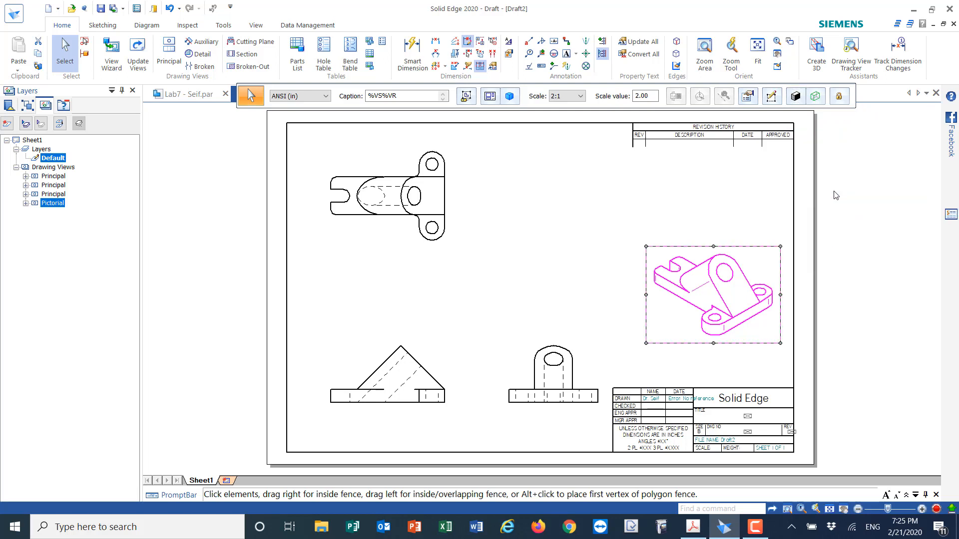
right_click(713, 280)
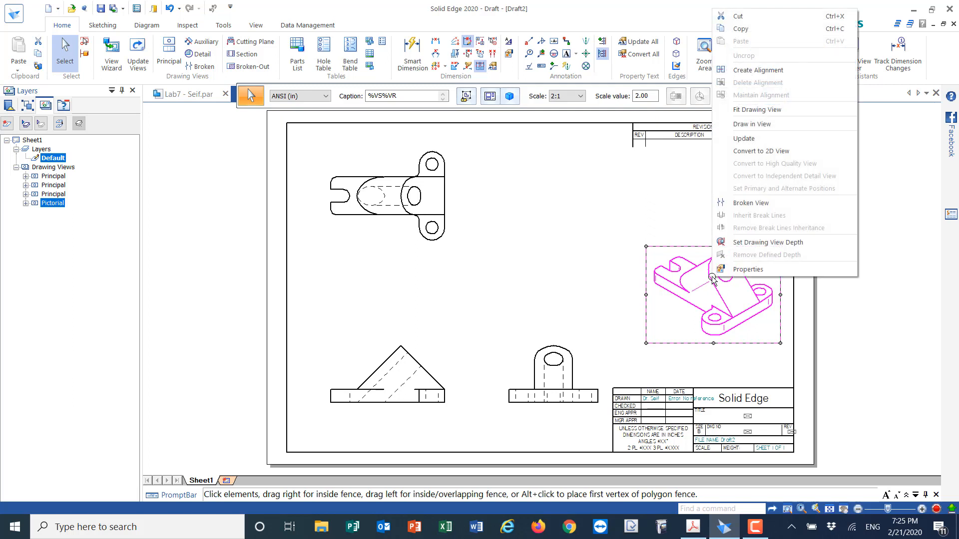
click(744, 139)
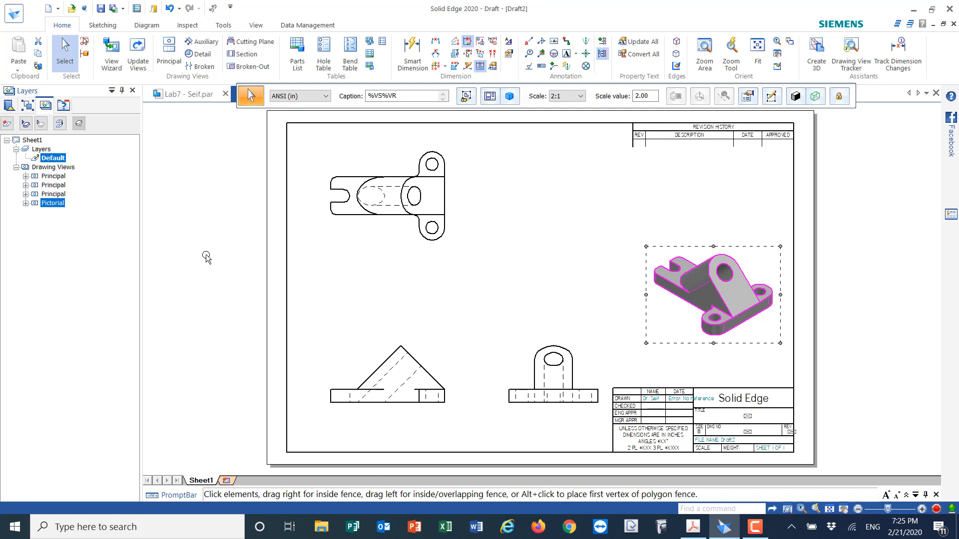
Set Smart Dimension to the ANSI (mm) style with a 1.75 text scale and dimension the base thickness in the front view.
click(413, 50)
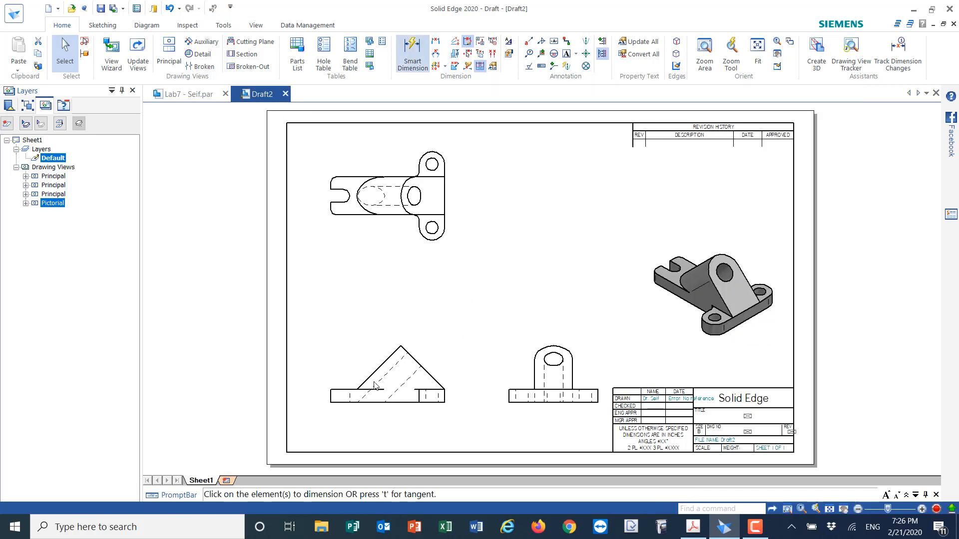
click(329, 396)
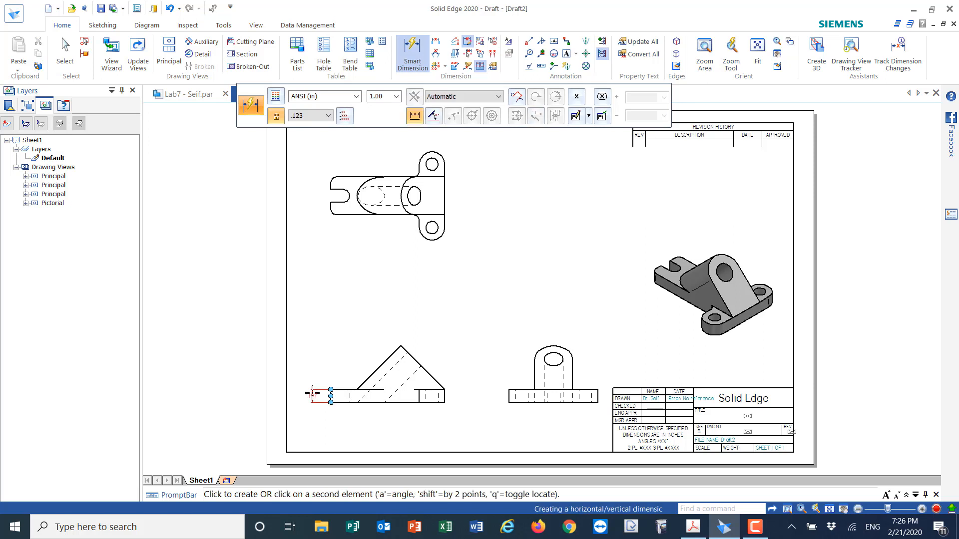
right_click(313, 387)
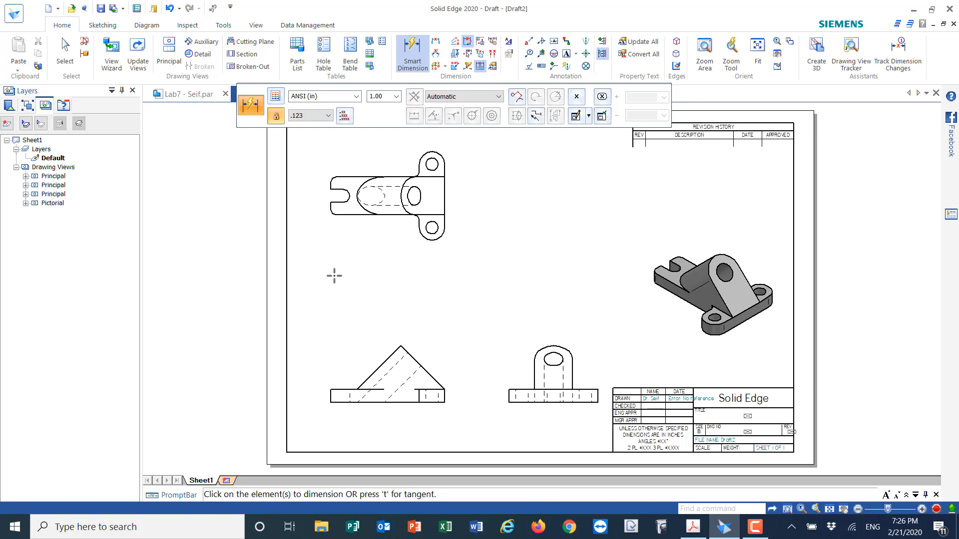
click(396, 96)
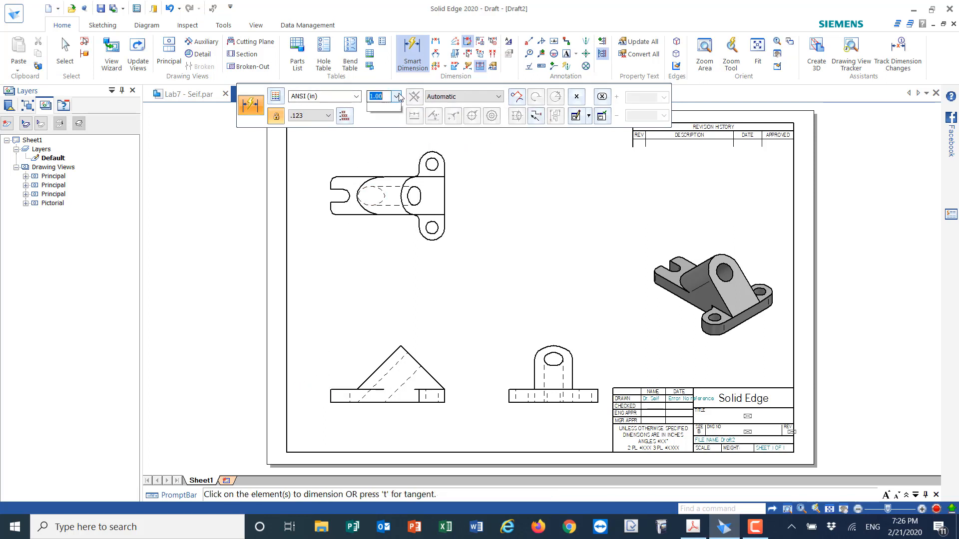
click(376, 107)
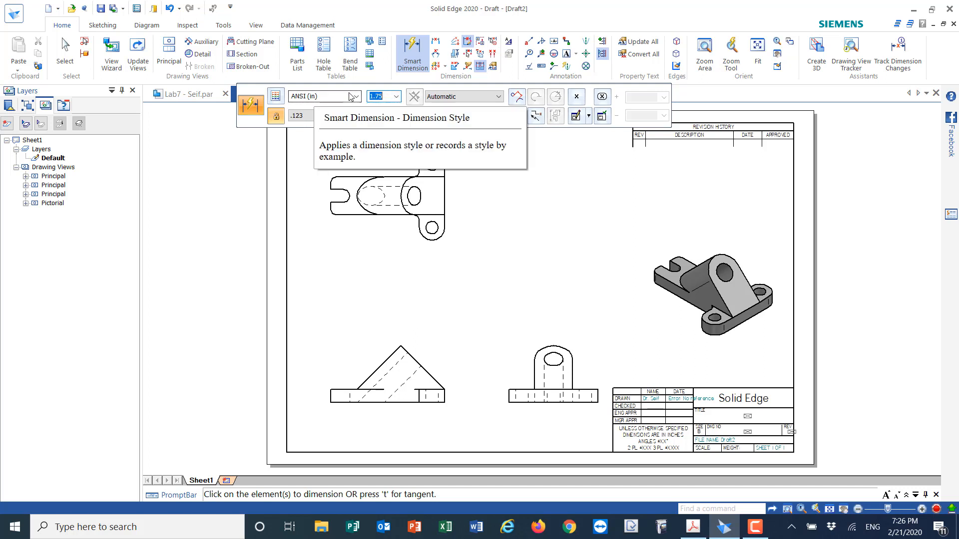
click(357, 97)
click(312, 142)
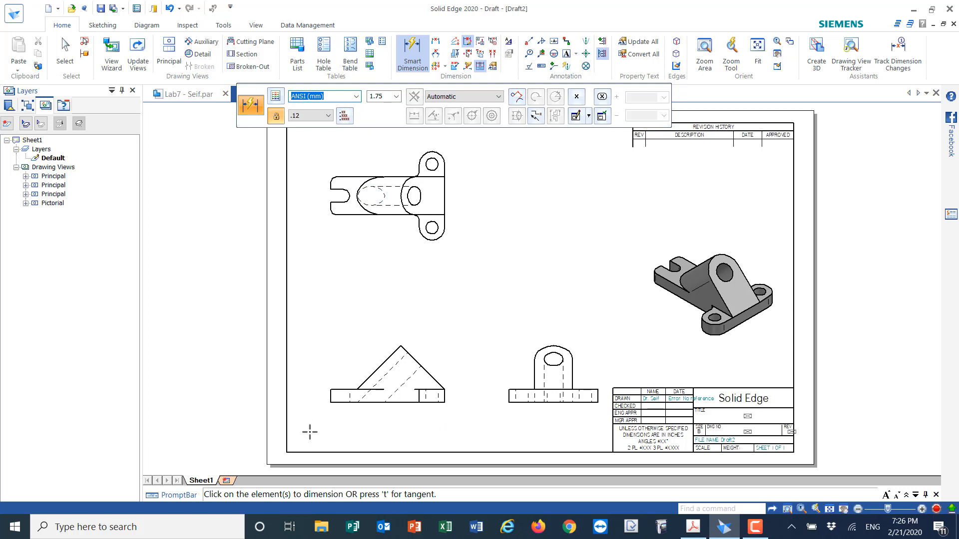
click(330, 397)
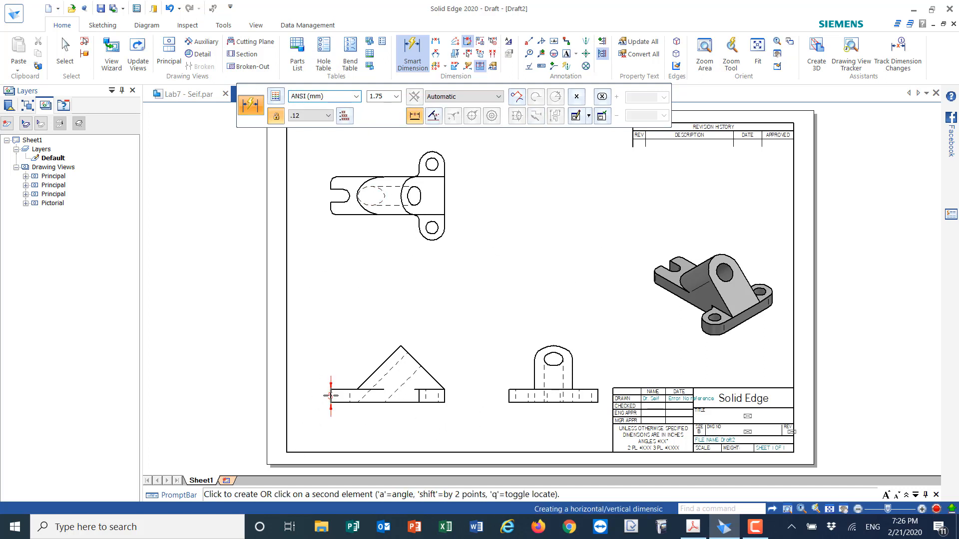
click(317, 372)
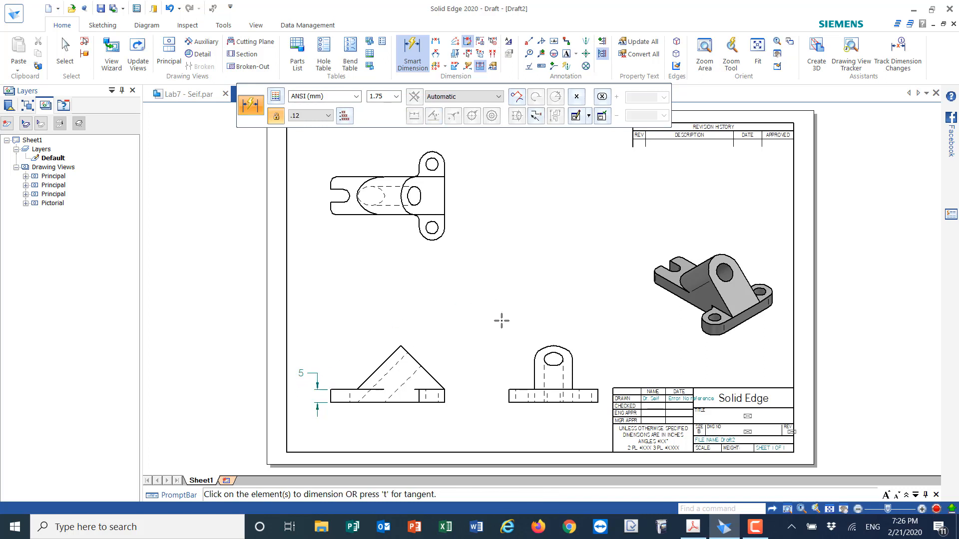
Dimension the upper ear's outer radius and its hole diameter in the top view.
click(439, 152)
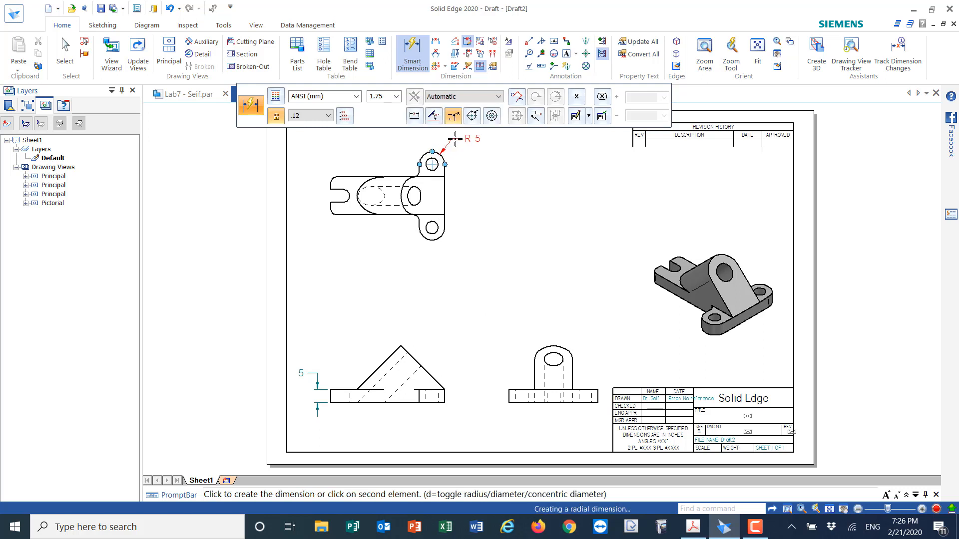
click(459, 140)
click(423, 156)
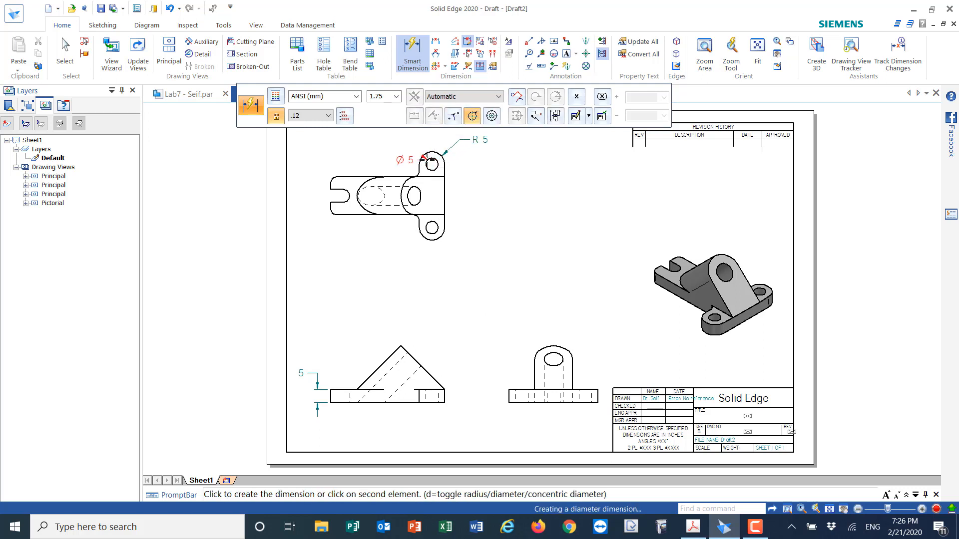
key(d)
click(413, 138)
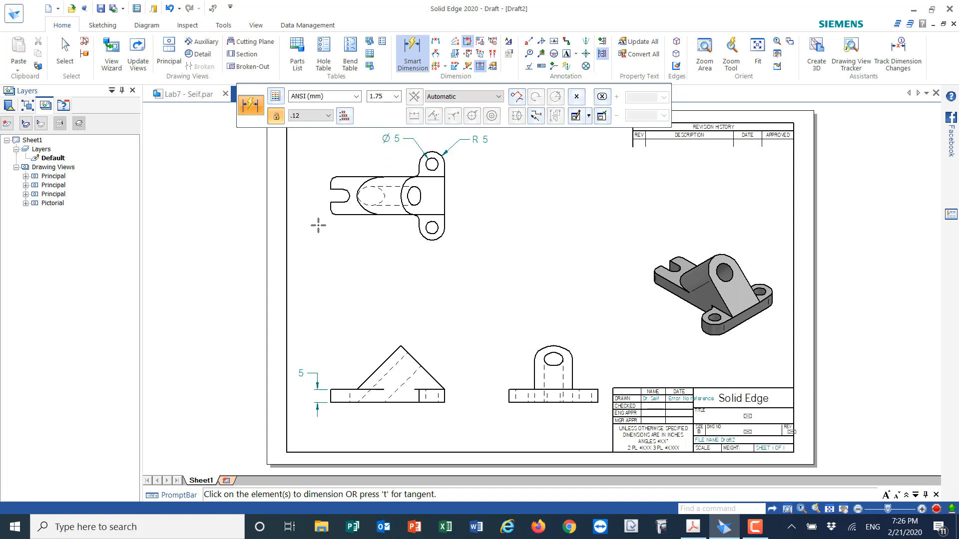
Dimension the base's overall length below the front view using Distance Between.
click(435, 40)
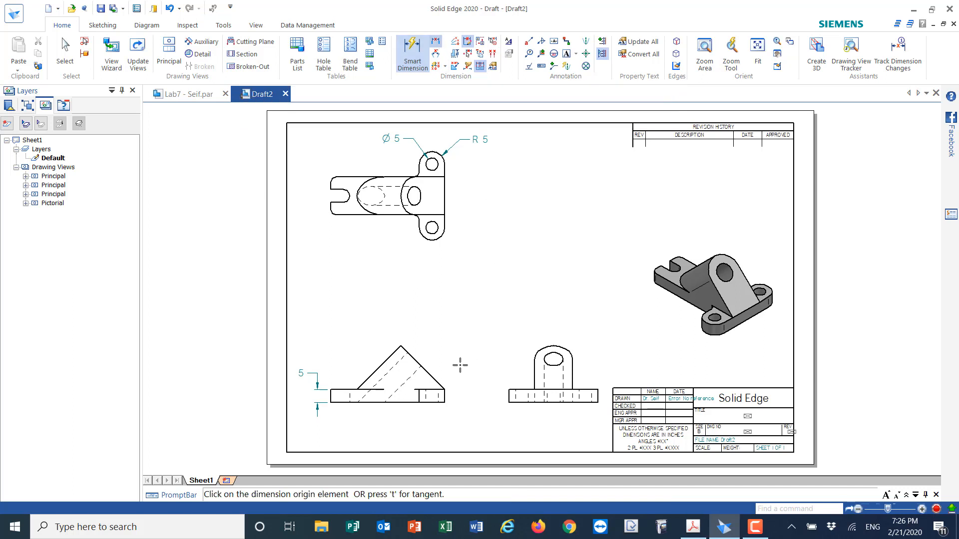
click(331, 396)
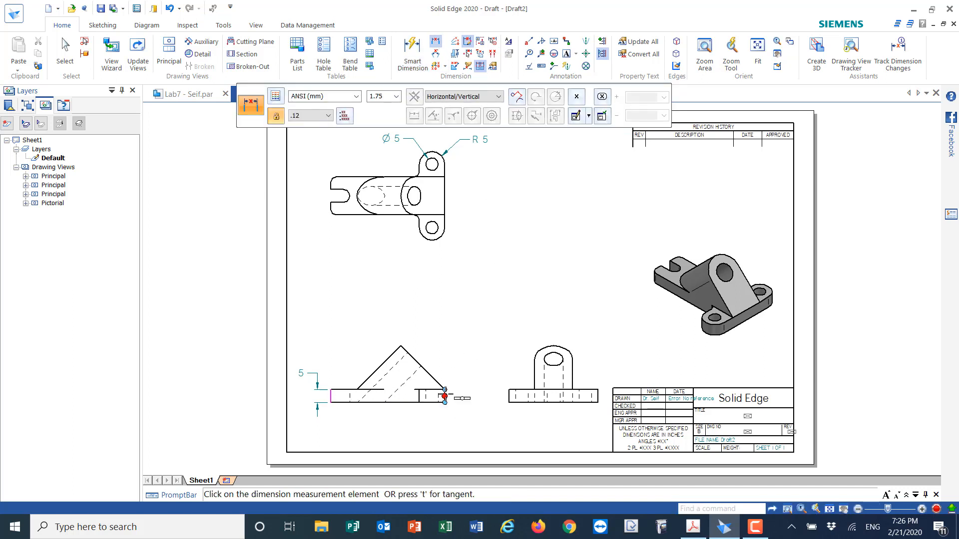
click(445, 396)
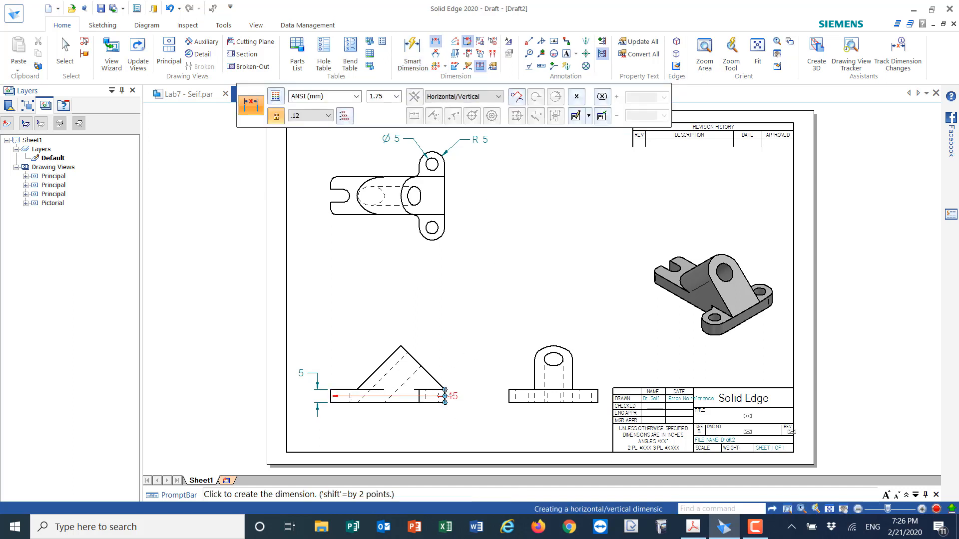
click(406, 426)
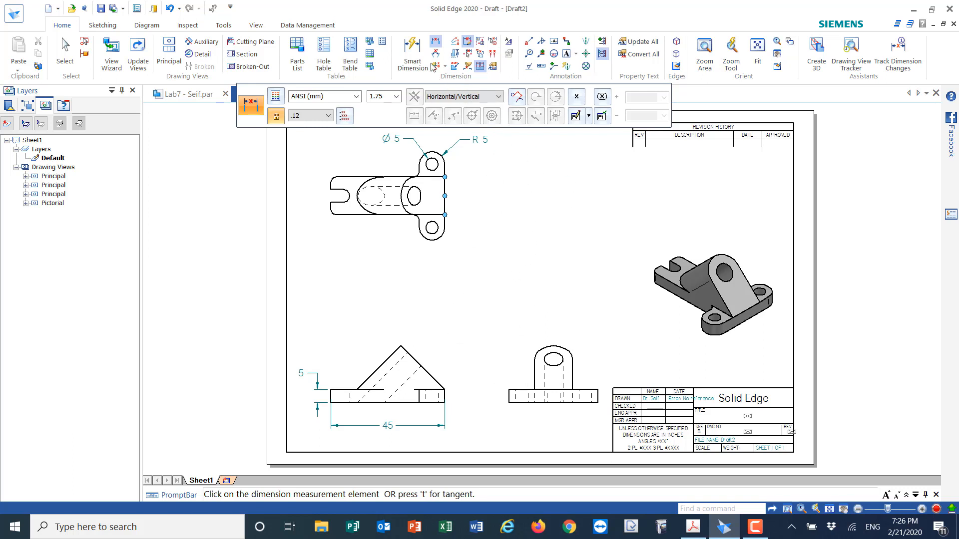
Dimension the vertical distance between the two ear hole centres, placing it beside the ears in the top view.
click(435, 42)
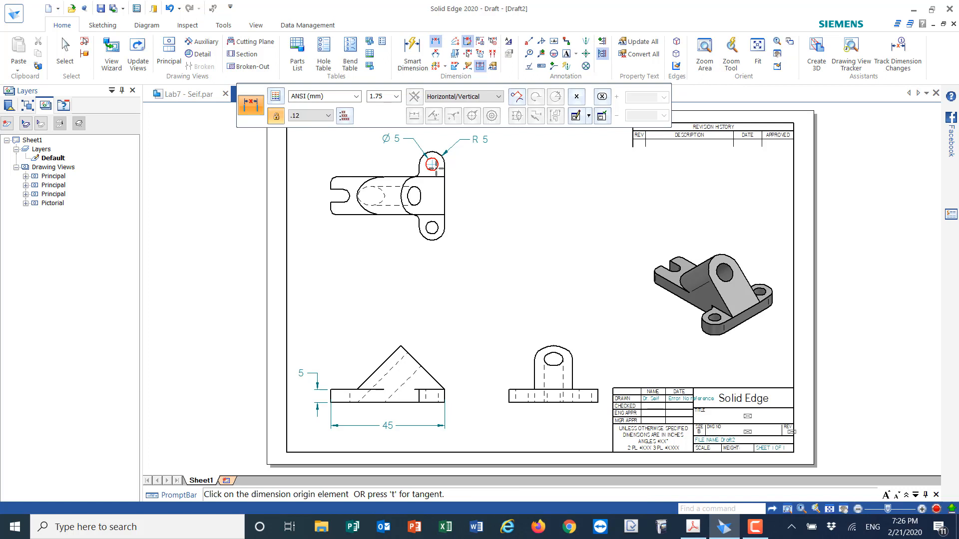
click(432, 165)
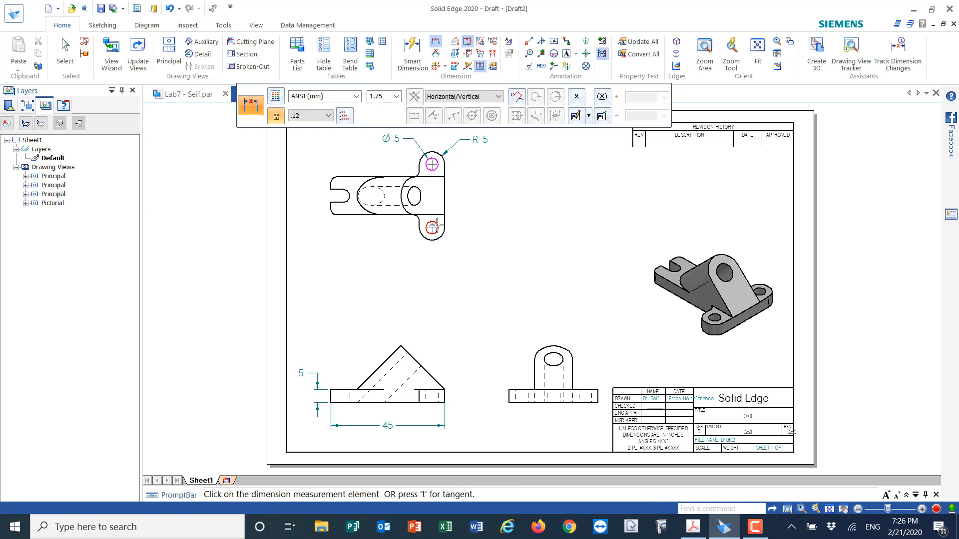
click(432, 227)
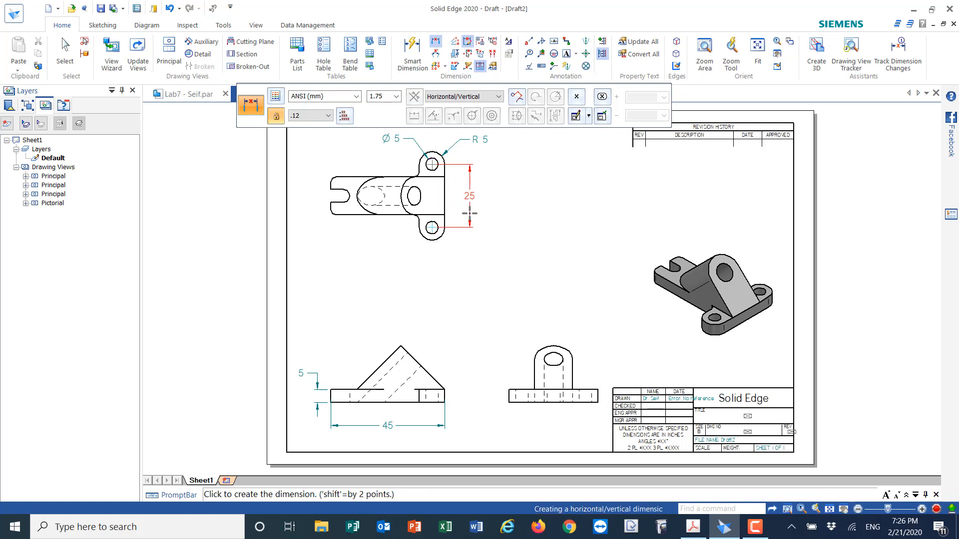
click(469, 214)
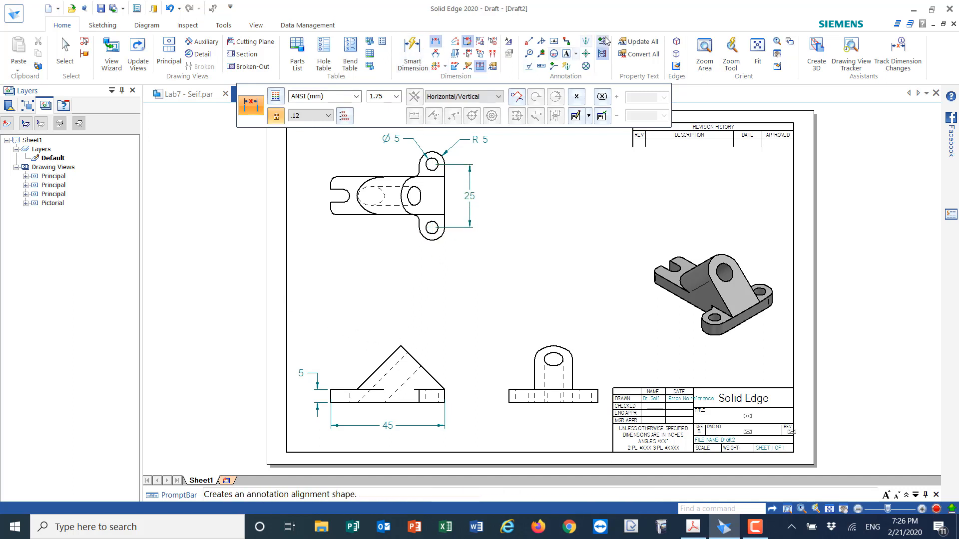
Dimension the slotted plate's width in the top view with Distance Between its two long edges, placed beyond the slotted end.
click(757, 45)
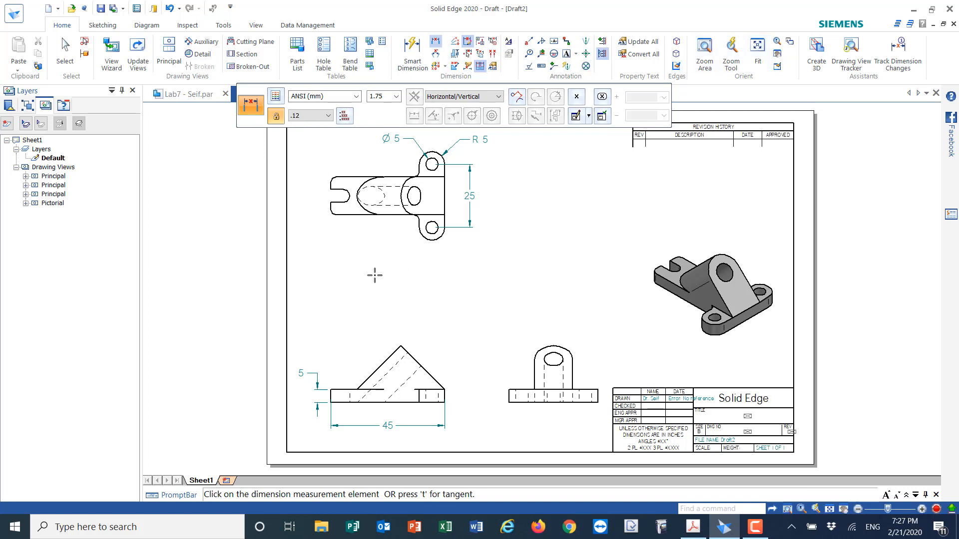
click(704, 49)
mouse_move(310, 139)
mouse_down()
mouse_move(406, 271)
mouse_move(384, 269)
mouse_up()
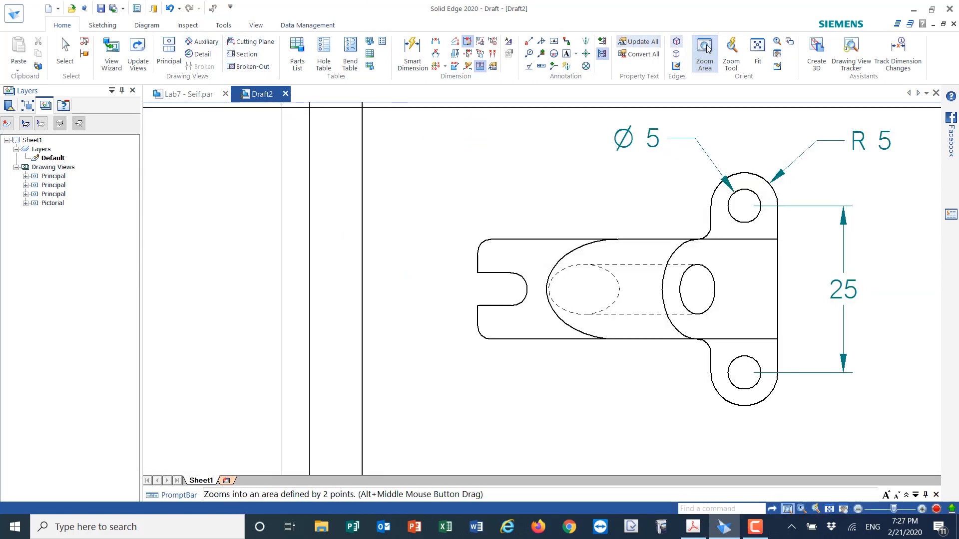
click(456, 67)
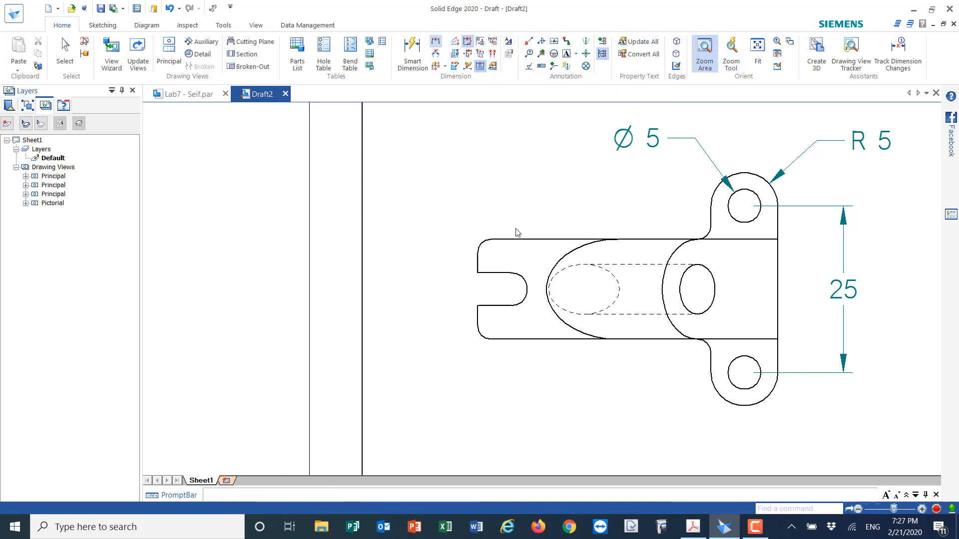
click(524, 239)
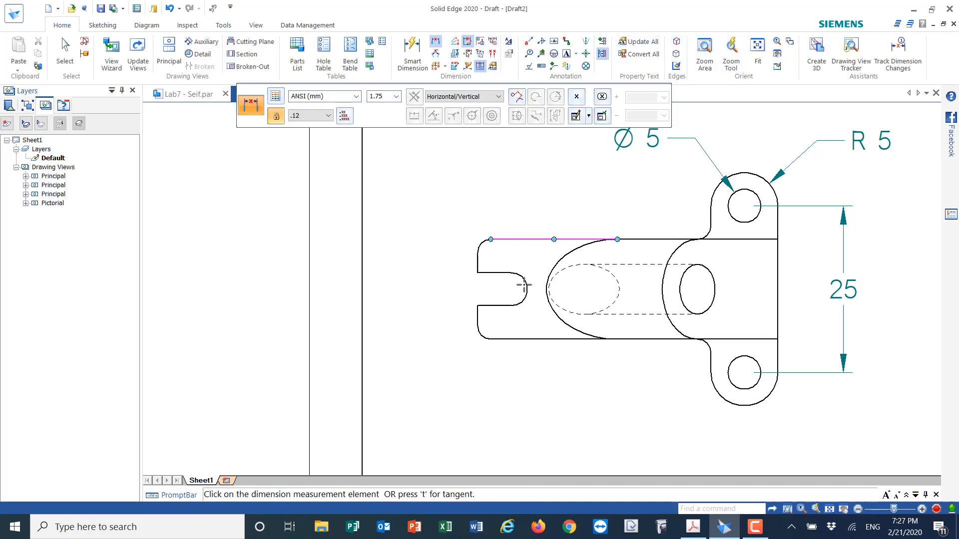
click(520, 339)
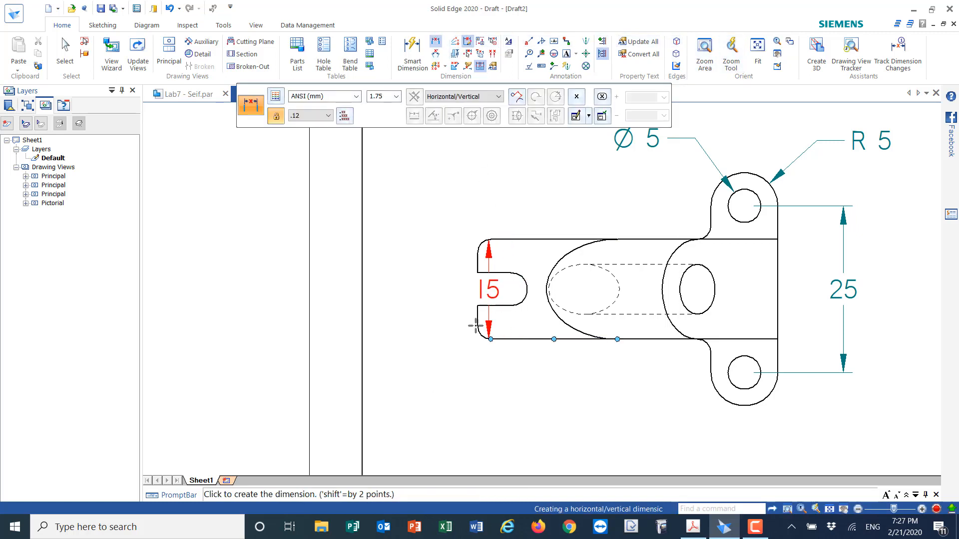
click(416, 313)
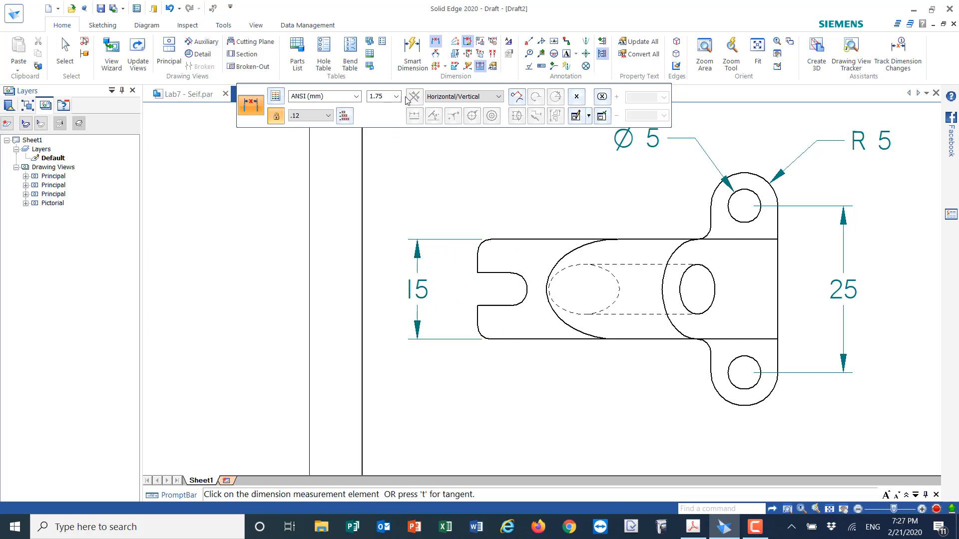
click(415, 47)
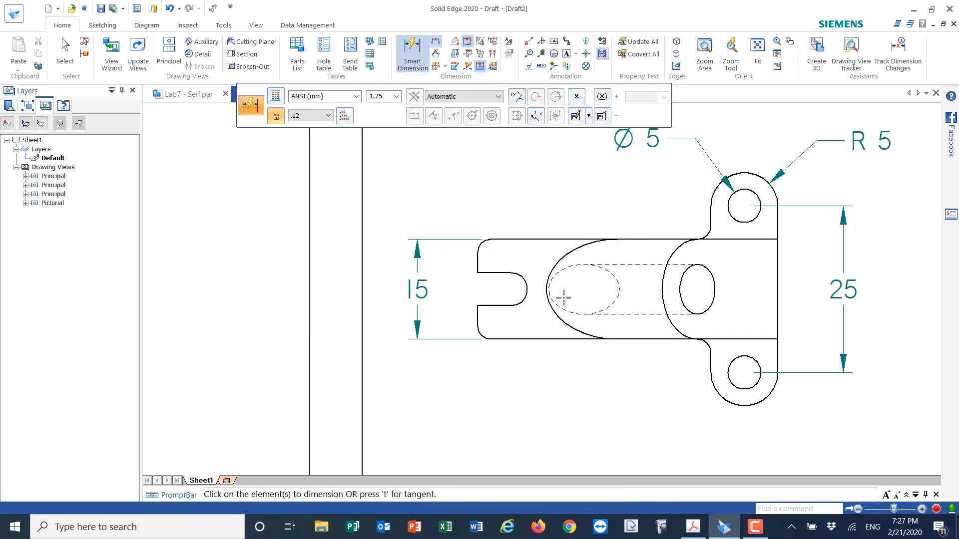
click(524, 285)
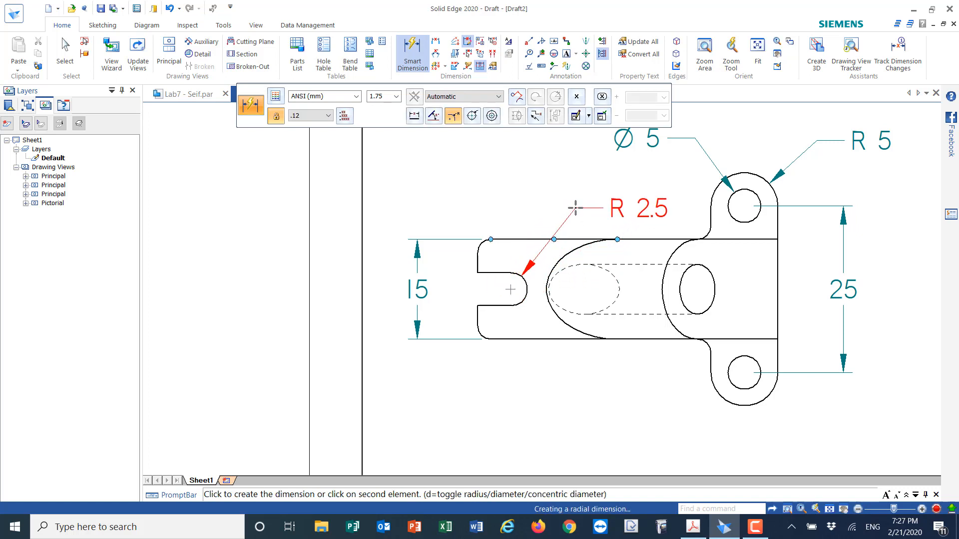
key(Escape)
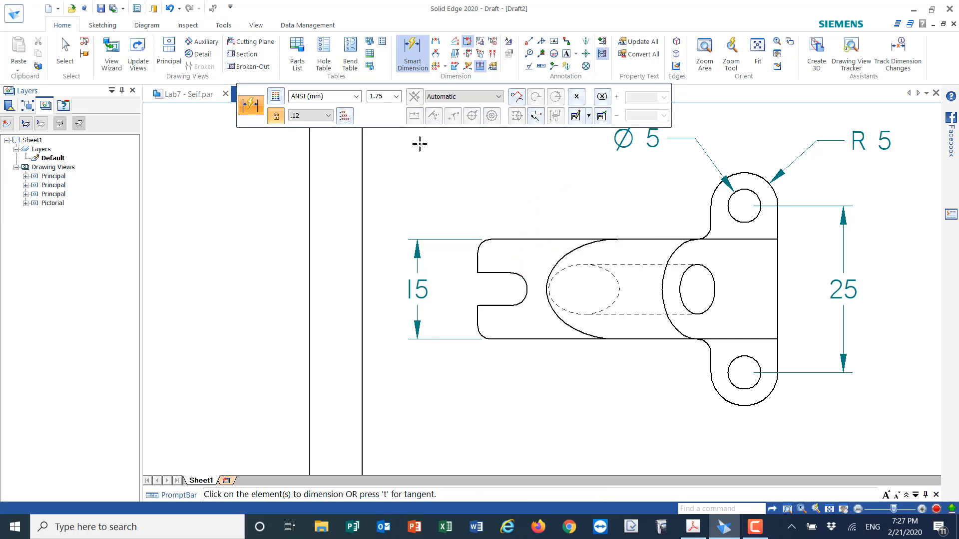
Dimension the horizontal distance from the slot's arc centre to the plate's slotted end with Distance Between, placed below the top view.
click(434, 44)
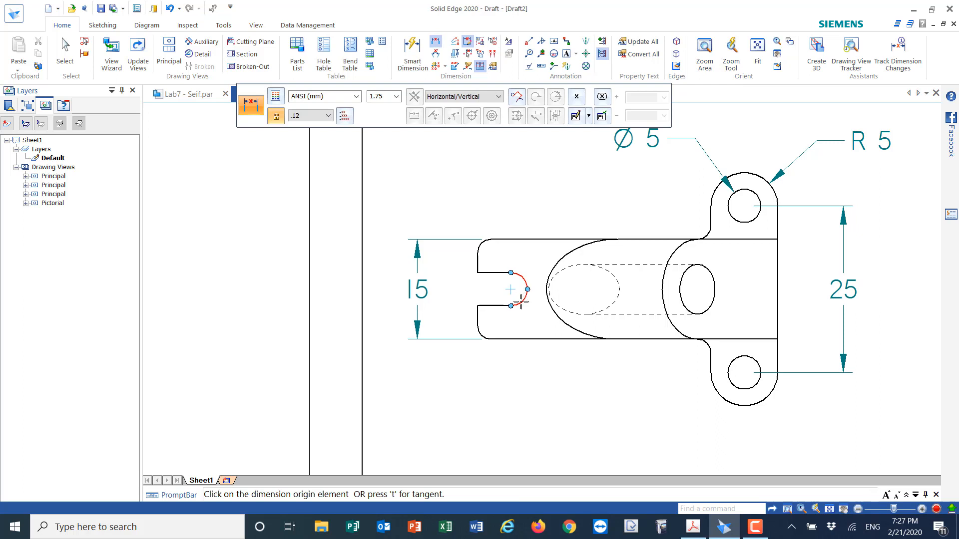
click(521, 301)
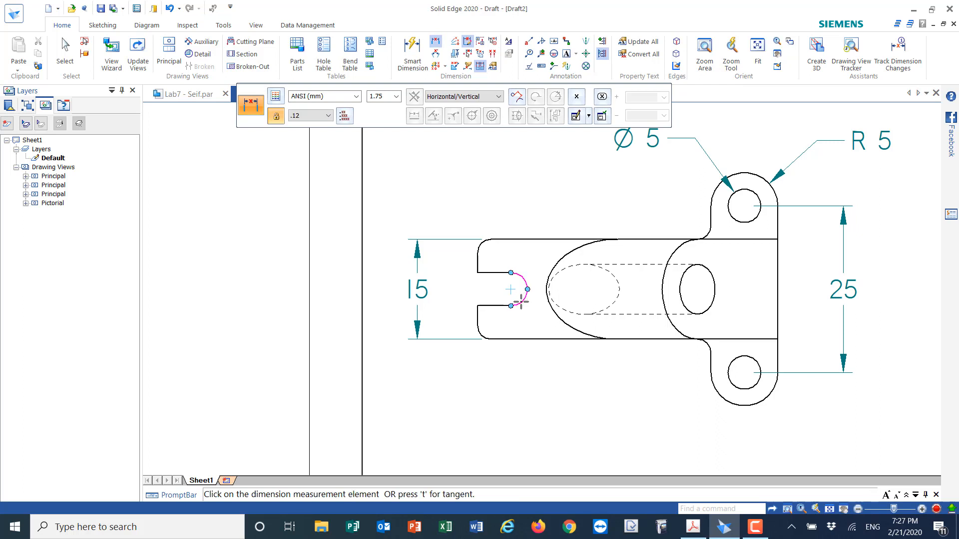
click(478, 316)
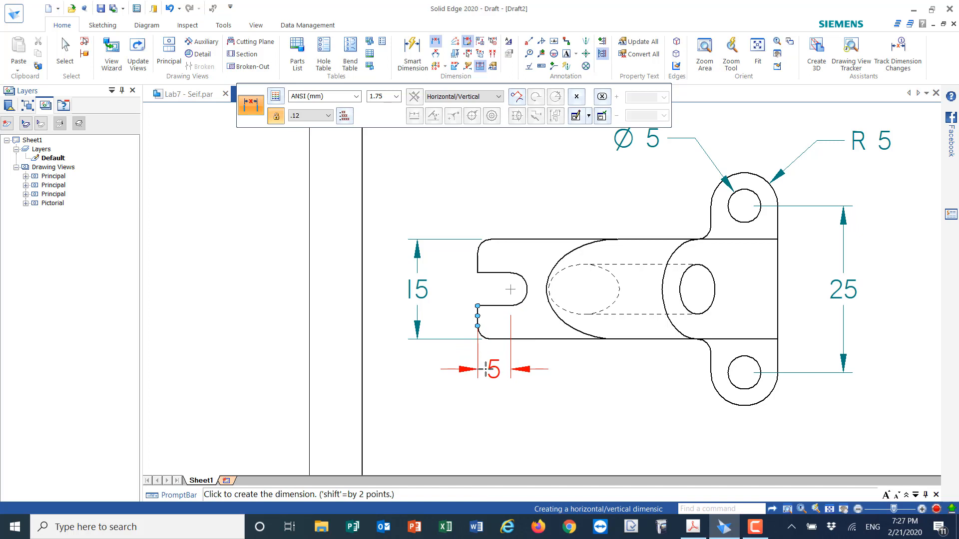
click(486, 368)
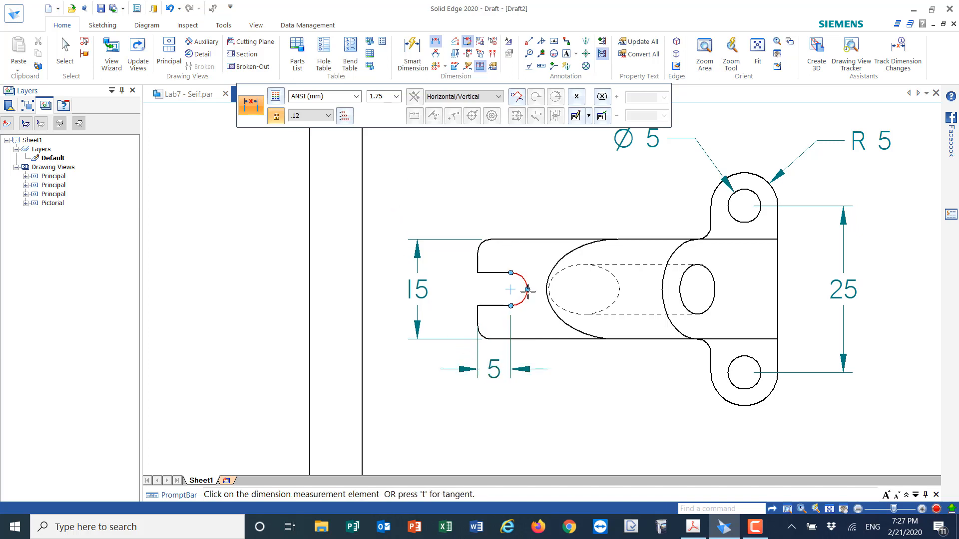
Dimension the radius of the slot's rounded end with Smart Dimension, placing the label above the plate in the top view.
click(411, 46)
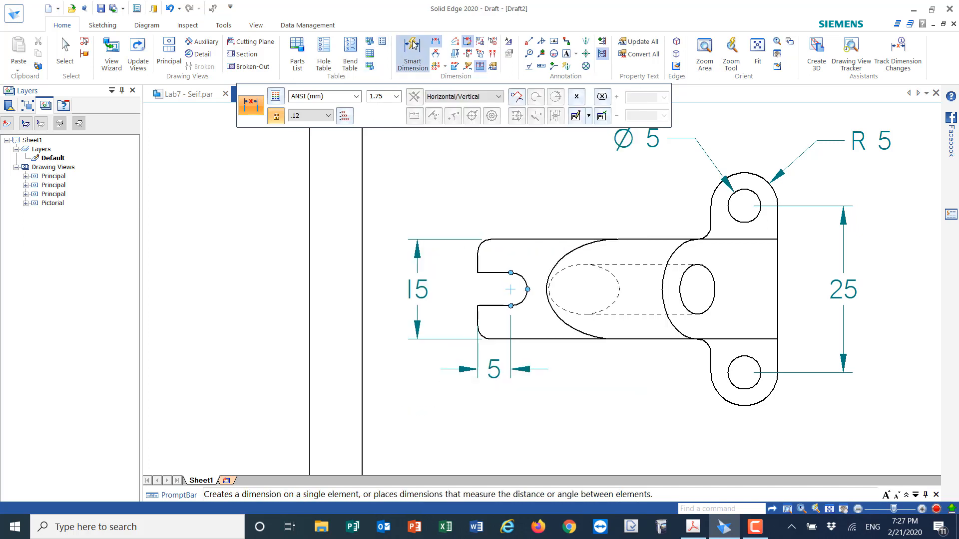
click(521, 281)
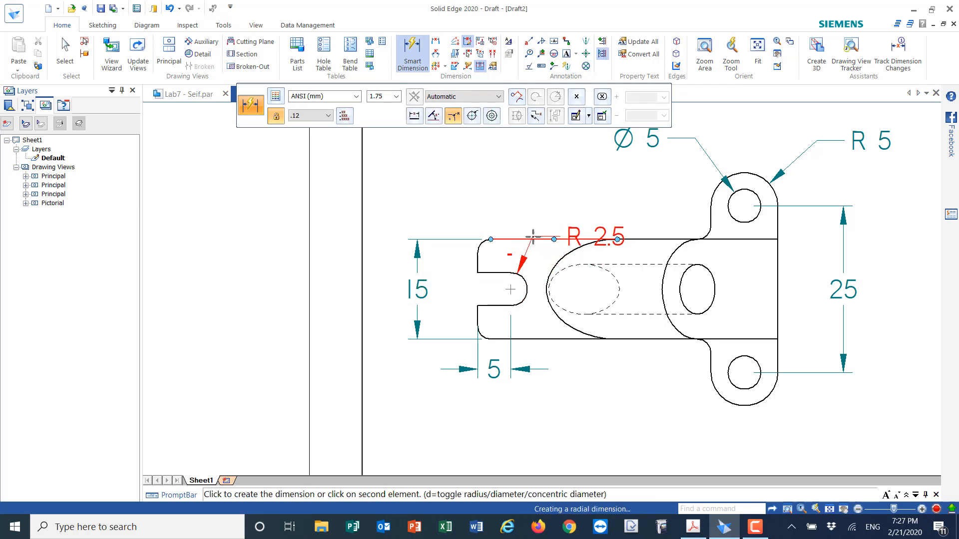
click(570, 211)
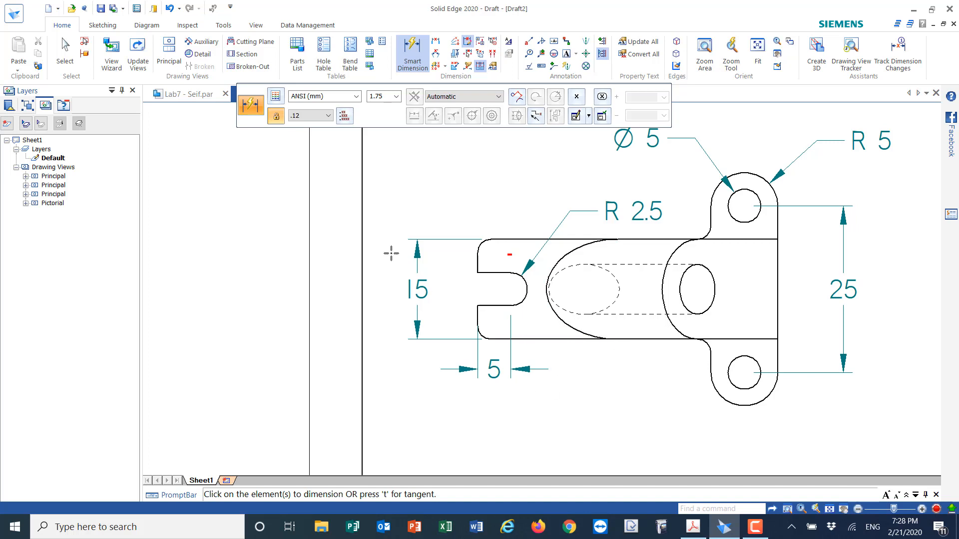
Dimension the plate's overall length in the top view with Distance Between, placed below the view and clear of the slot dimension.
click(435, 41)
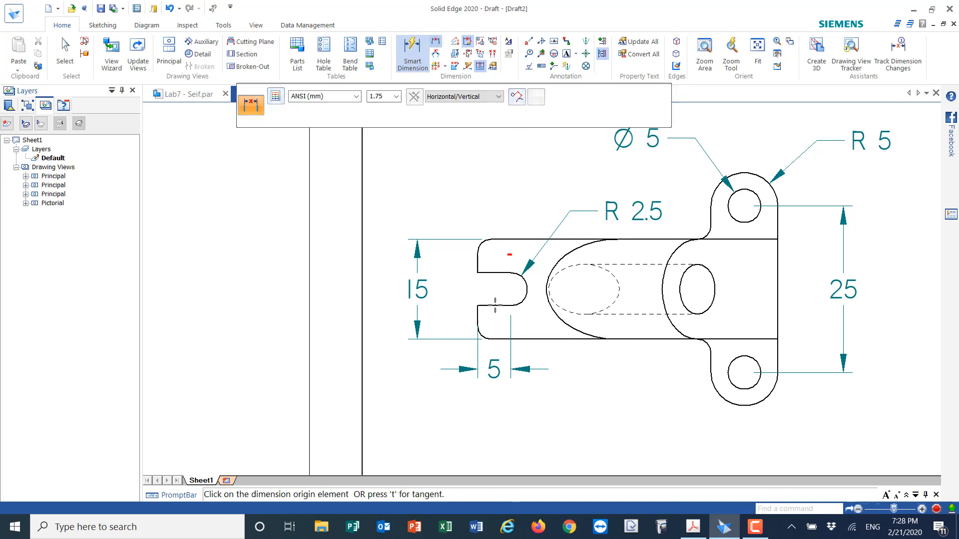
click(487, 263)
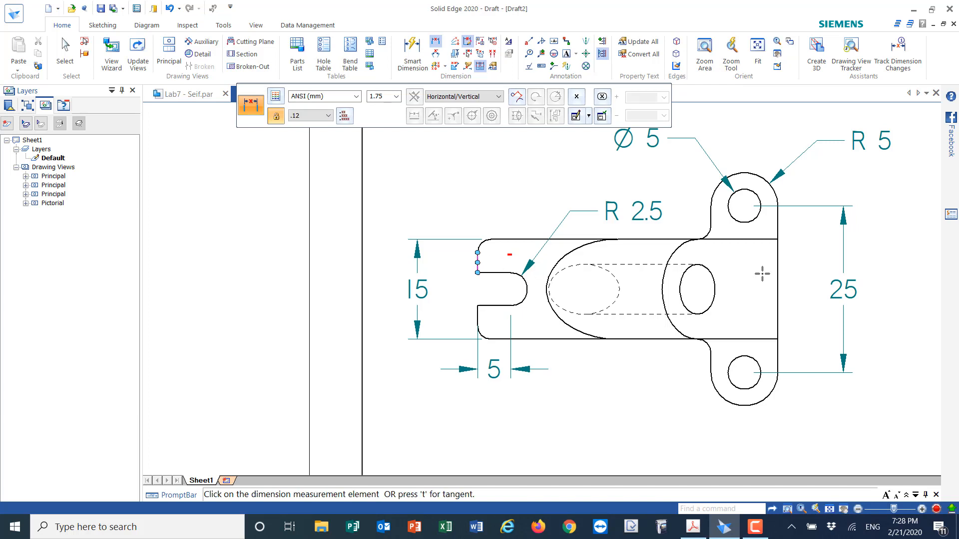
click(777, 274)
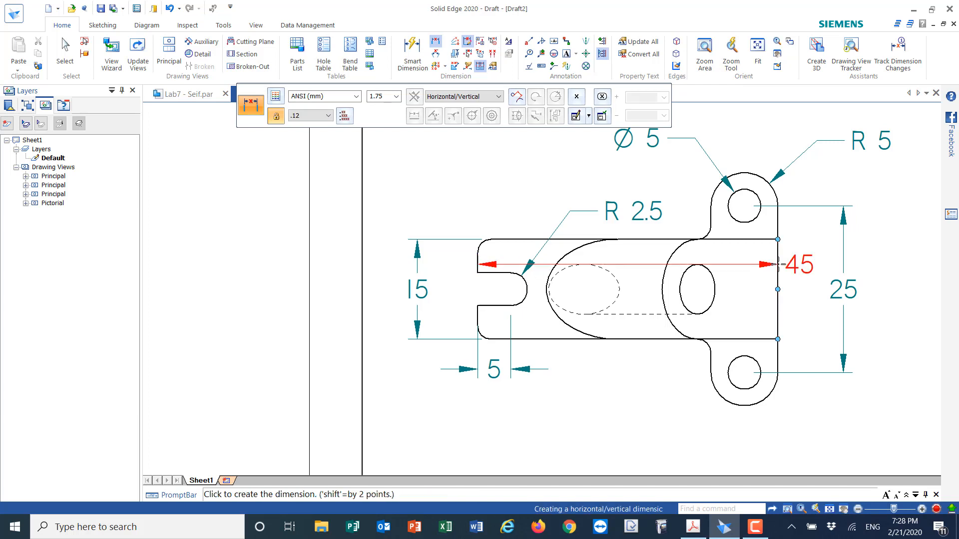
click(730, 447)
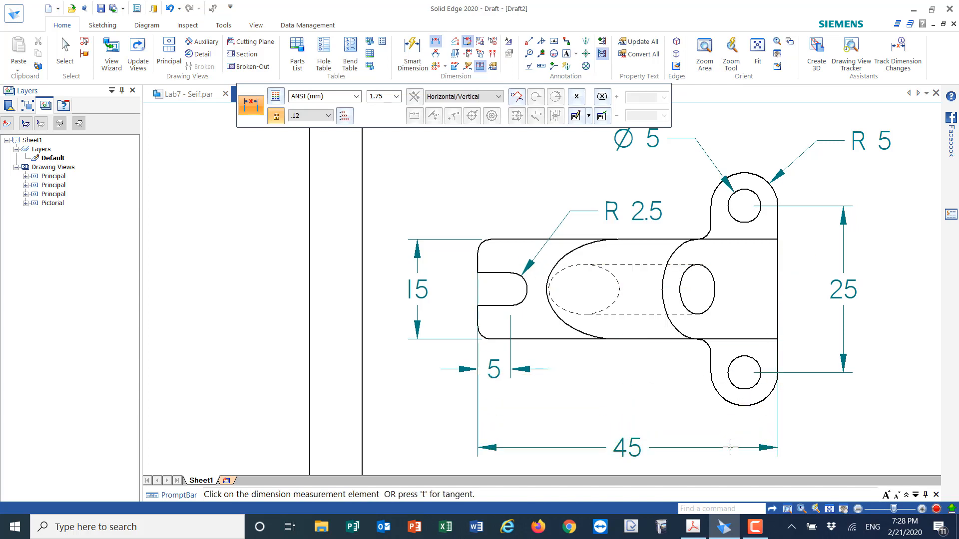
Check the ME103-Lab7.pdf reference in Adobe Acrobat, return to the draft and dimension the radius of the plate's upper slotted-end corner.
click(699, 531)
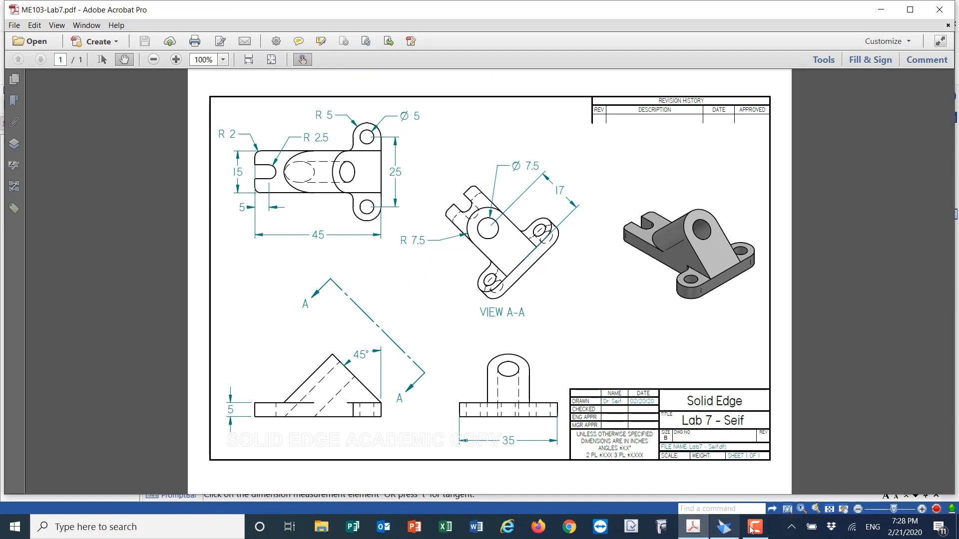
click(724, 528)
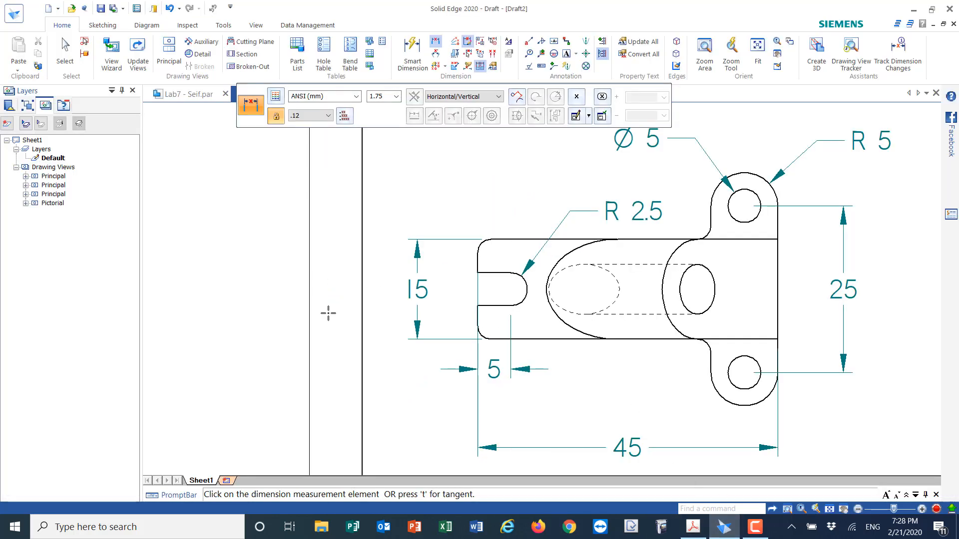
click(410, 50)
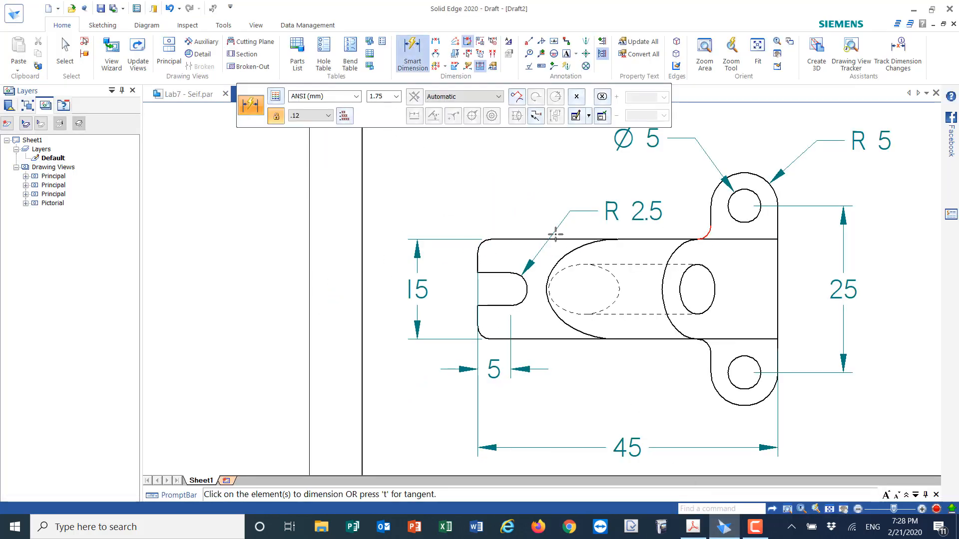
click(482, 244)
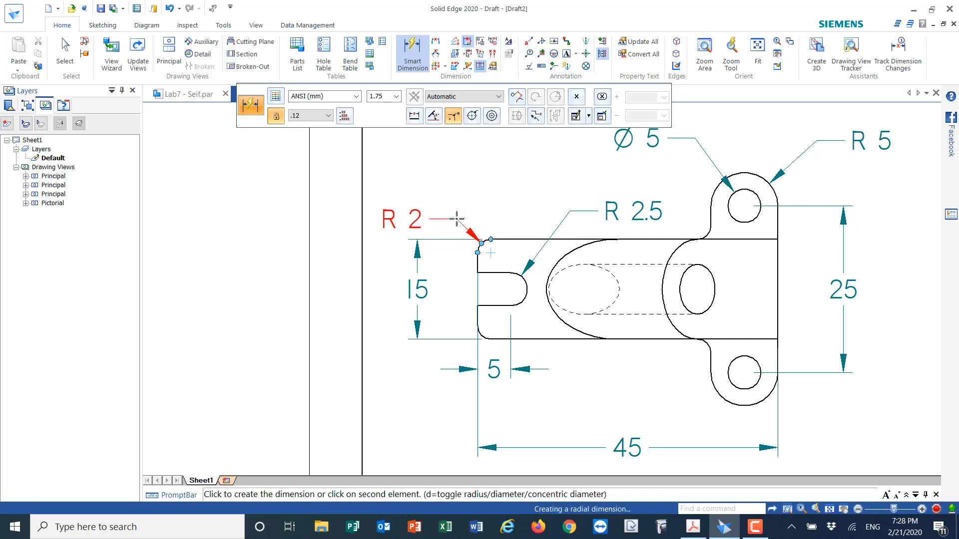
click(456, 219)
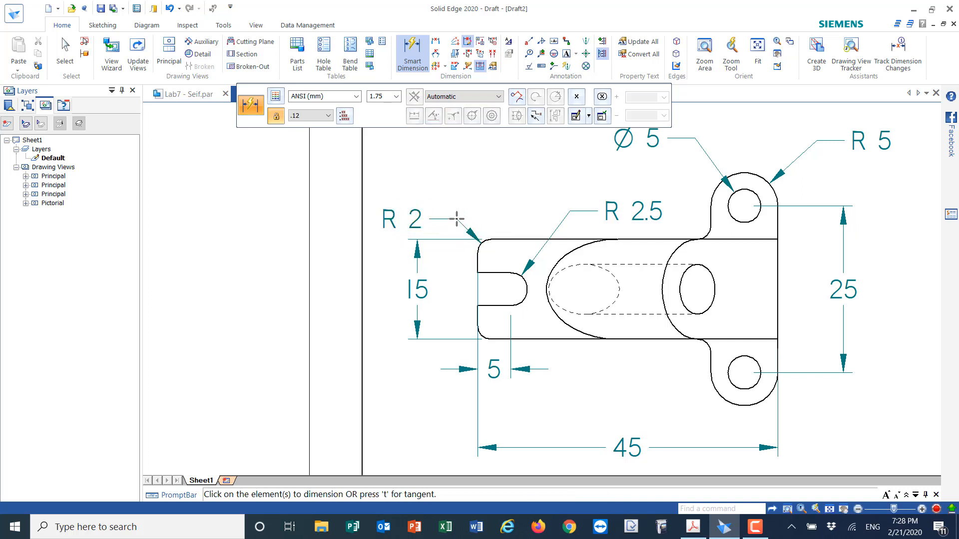
Dimension the fillet radius between the lower ear and the plate in the top view, discarding the started dimension on the upper fillet.
click(706, 231)
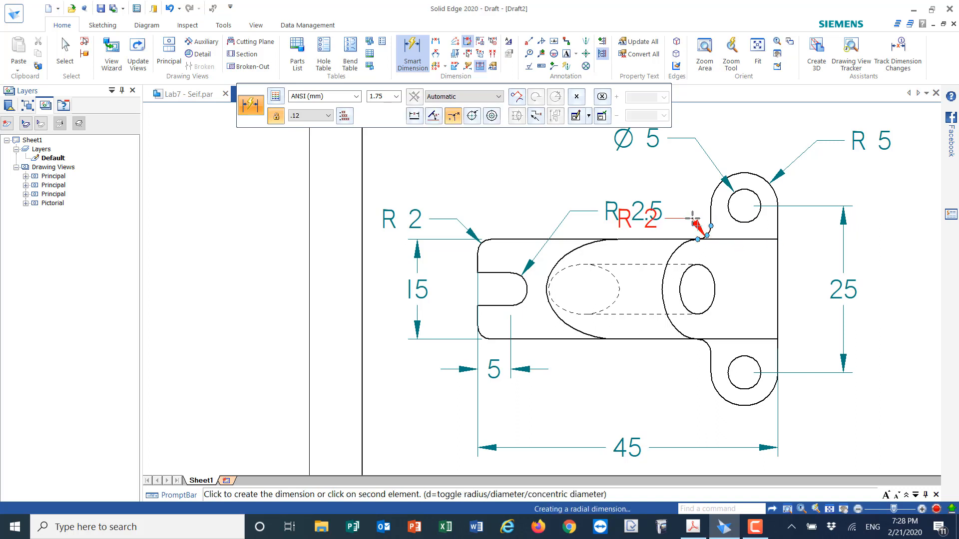
key(Escape)
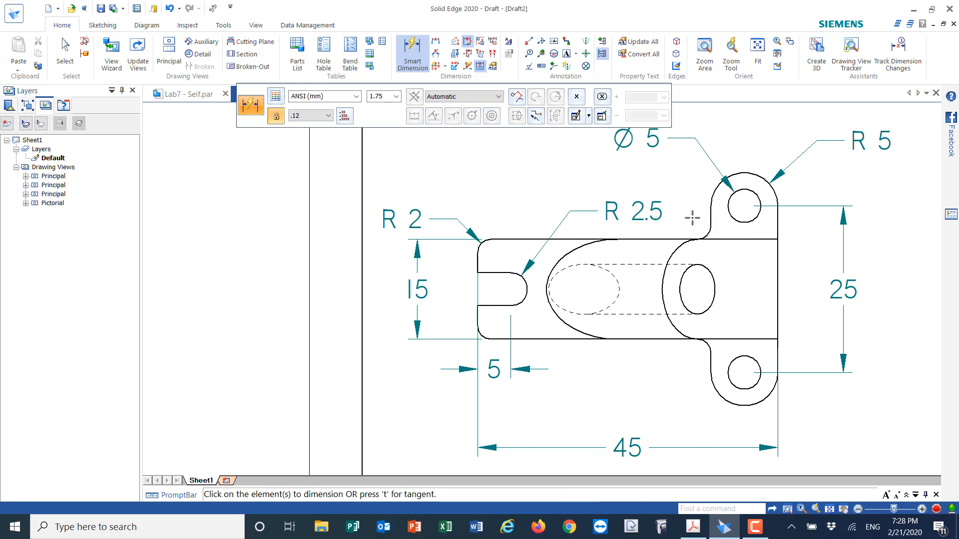
click(704, 344)
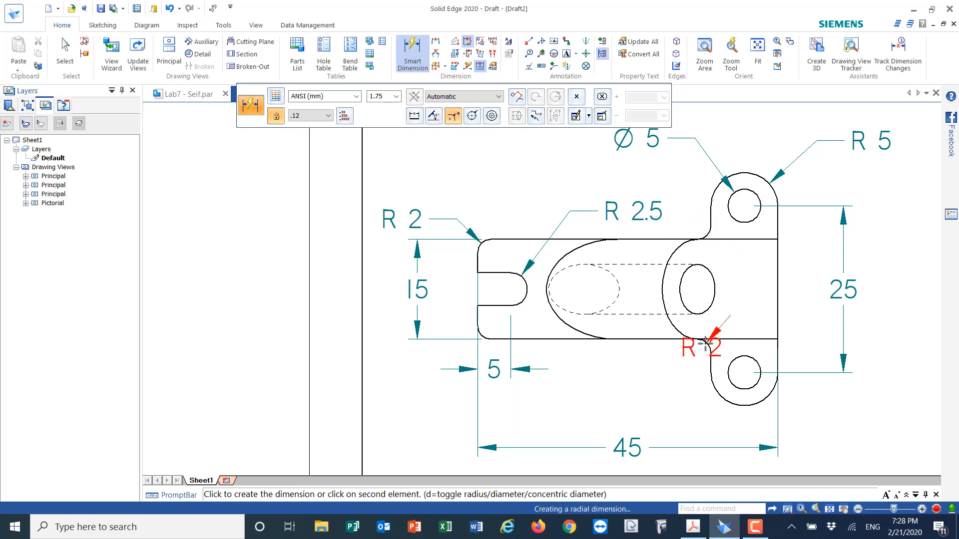
click(684, 366)
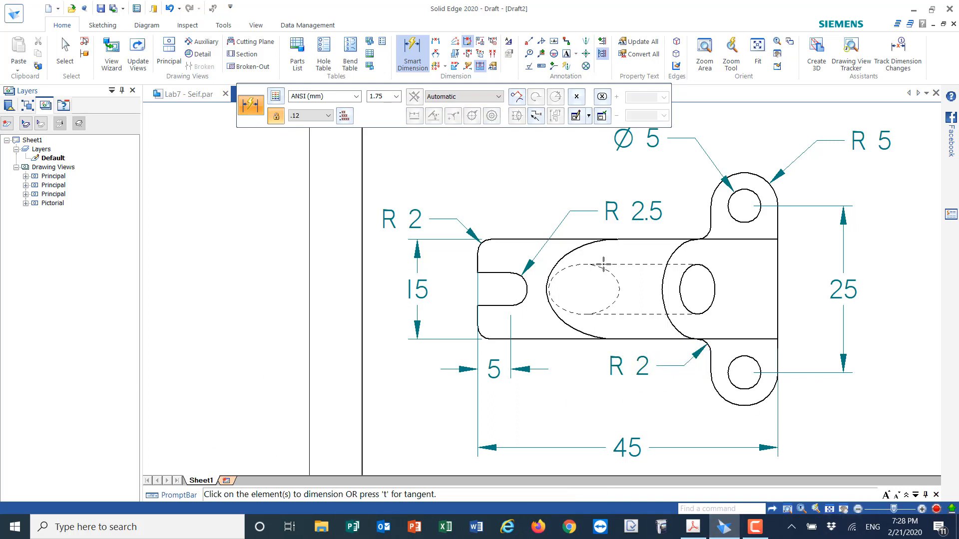
Create an auxiliary view from the front view's inclined face and place it between the top view and the pictorial view.
click(758, 50)
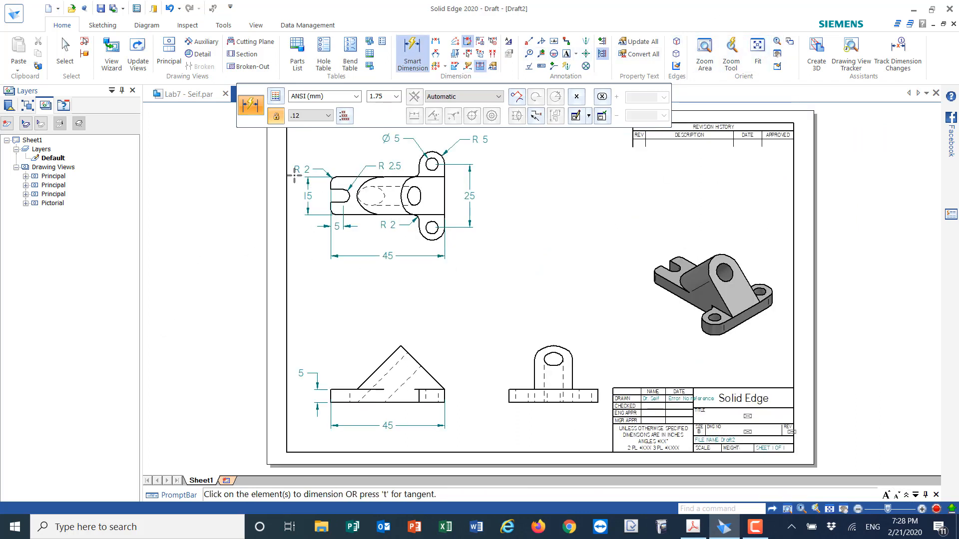
drag(574, 88, 920, 112)
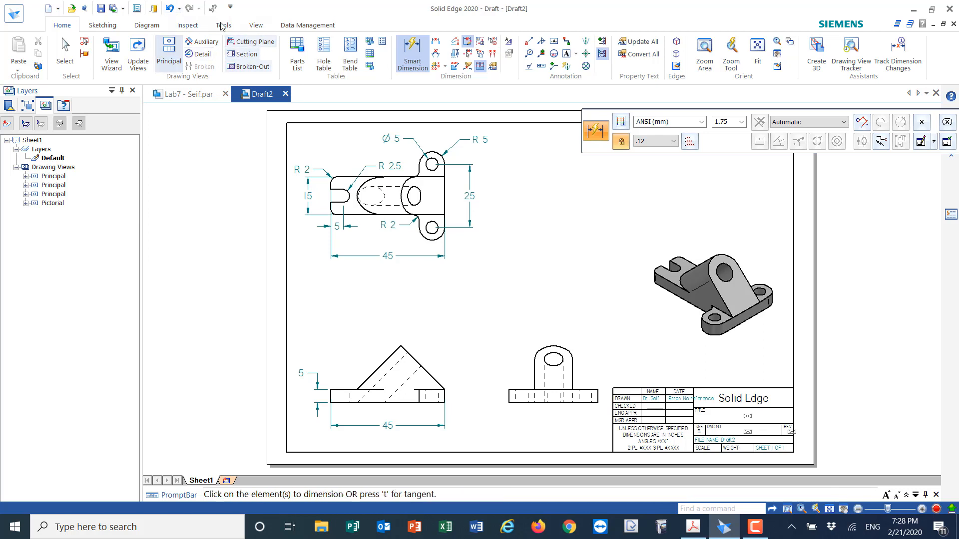
click(202, 44)
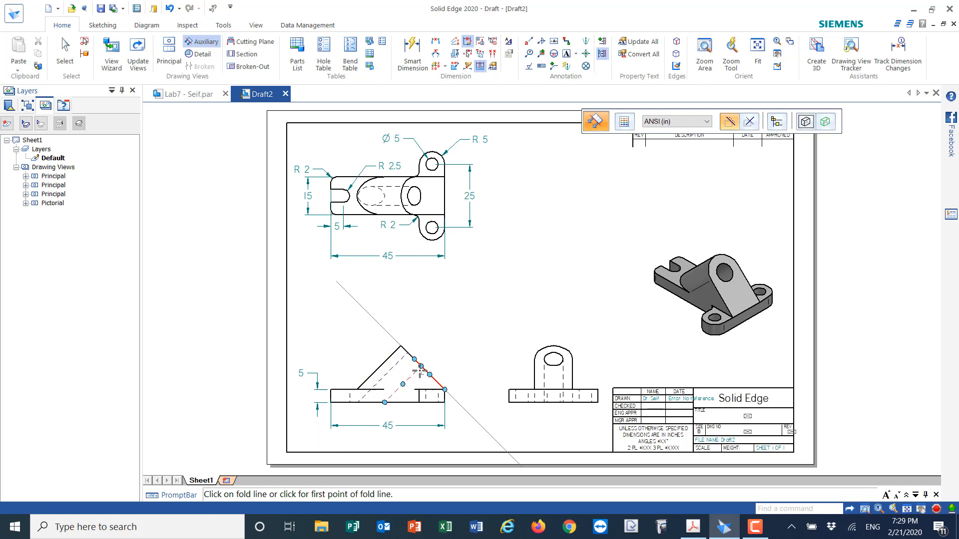
click(446, 388)
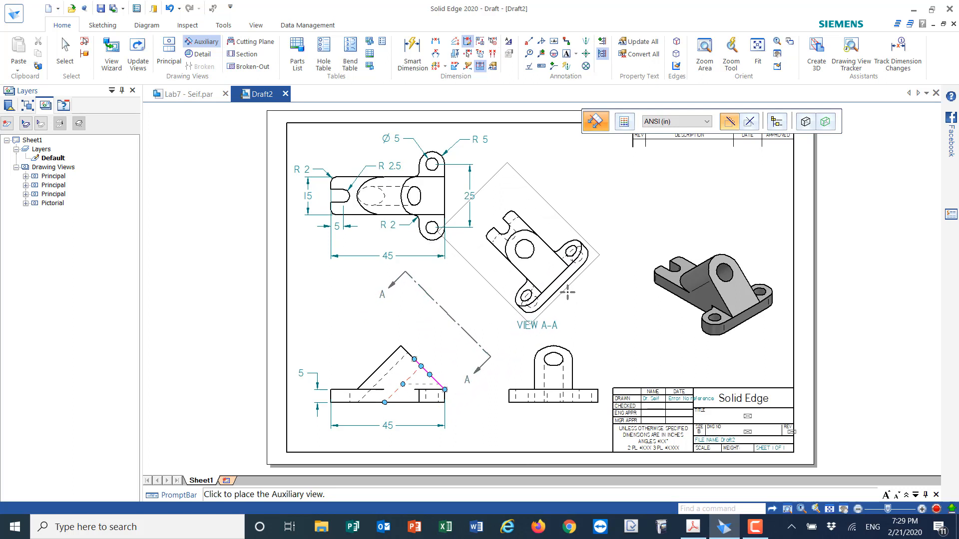
click(567, 292)
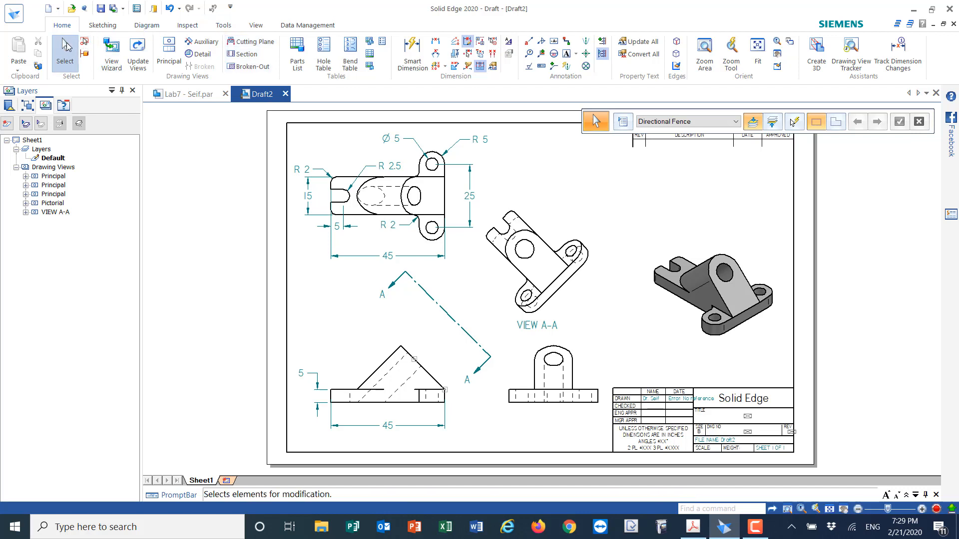
Move the top view slightly up and the right view slightly down to widen the spacing between the drawing views.
click(391, 175)
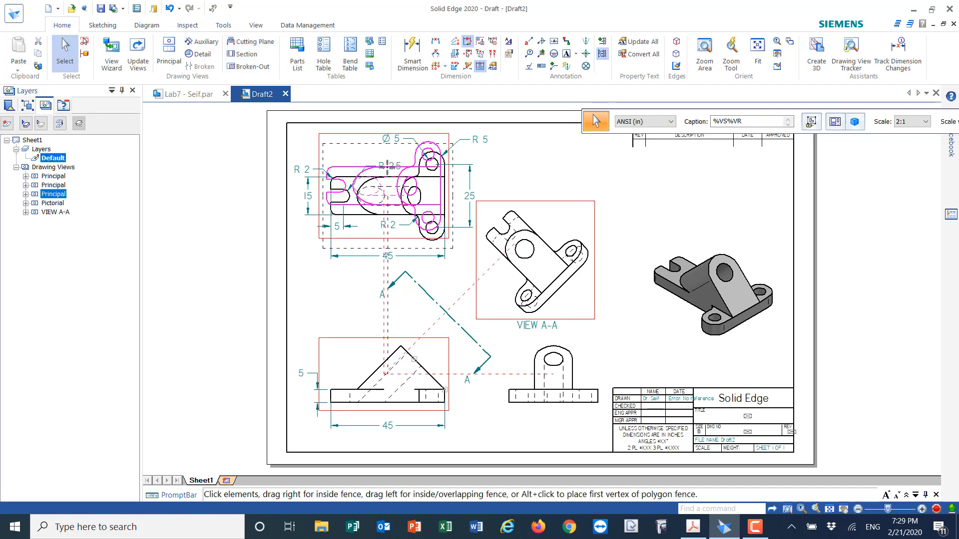
drag(388, 172, 386, 163)
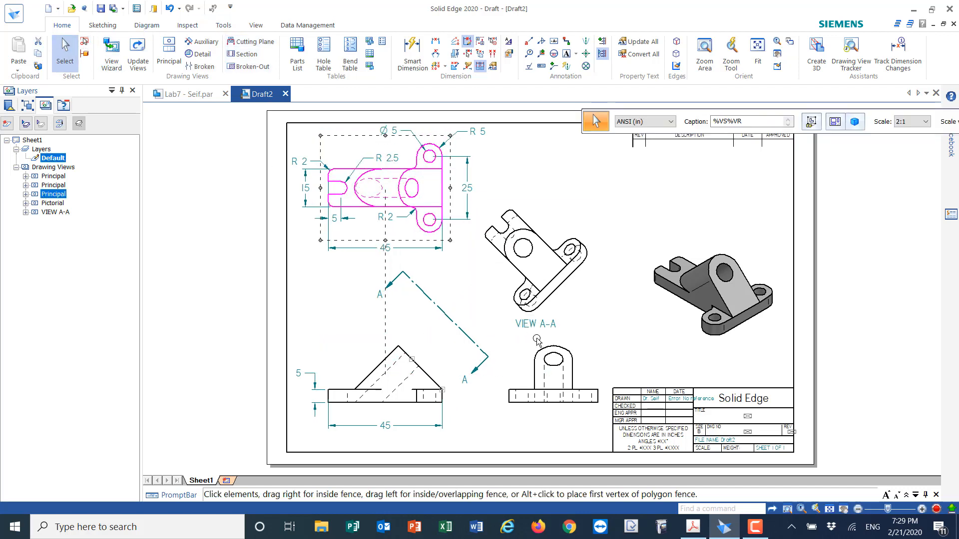
click(549, 392)
drag(549, 392, 548, 400)
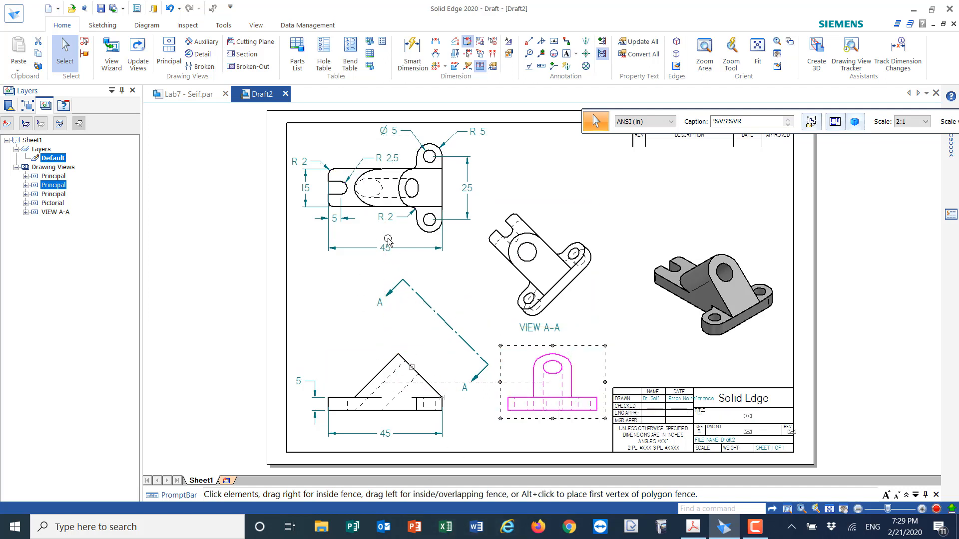
click(626, 212)
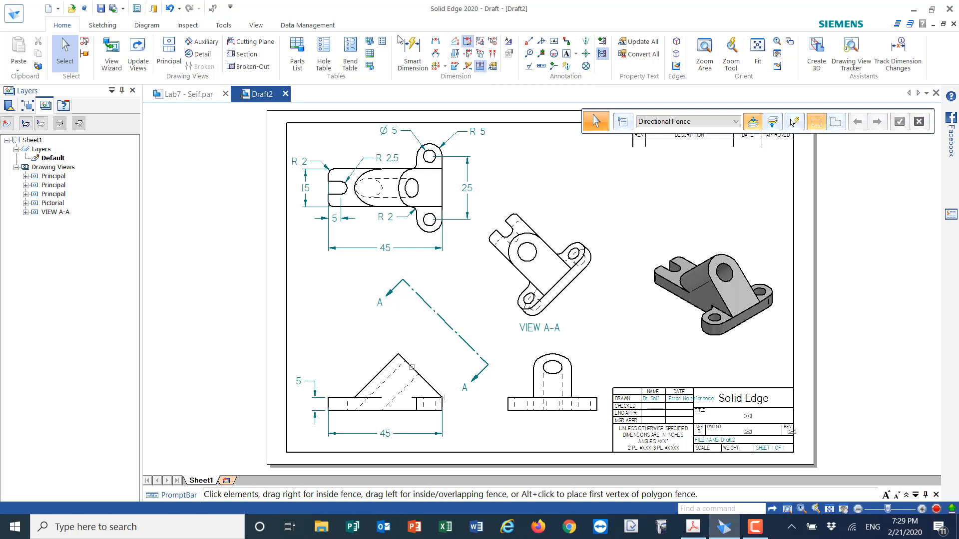
Dimension the base's overall width in the right view with Distance Between its two end edges, placed below the view.
click(435, 42)
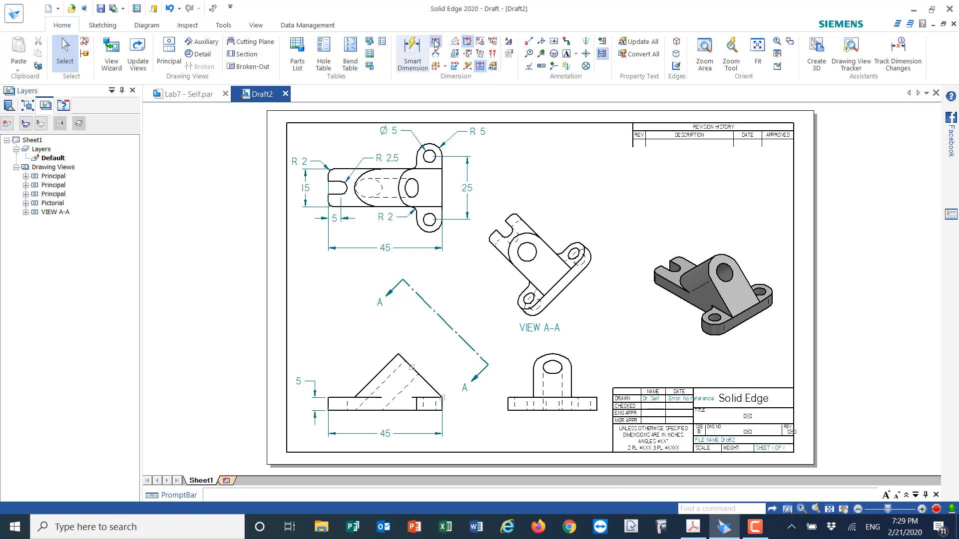
click(508, 404)
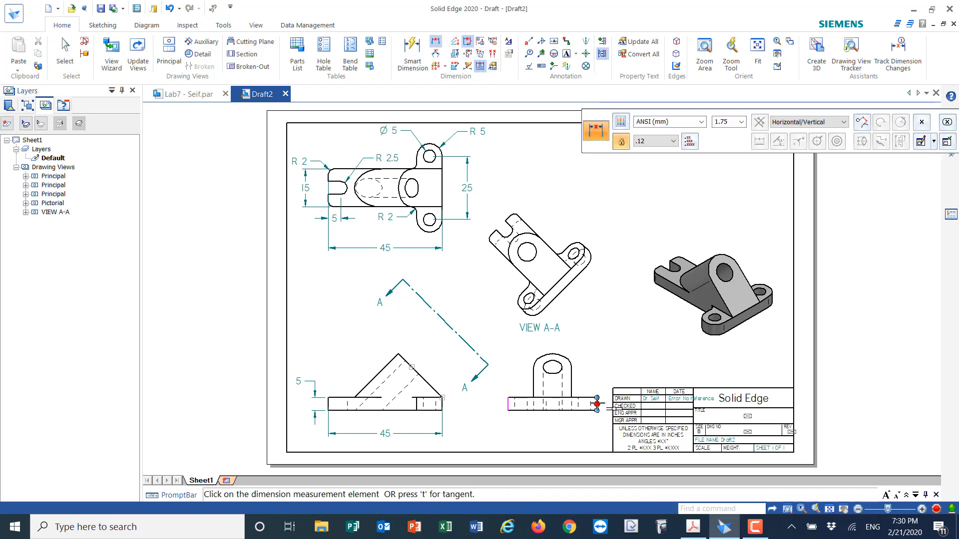
click(597, 404)
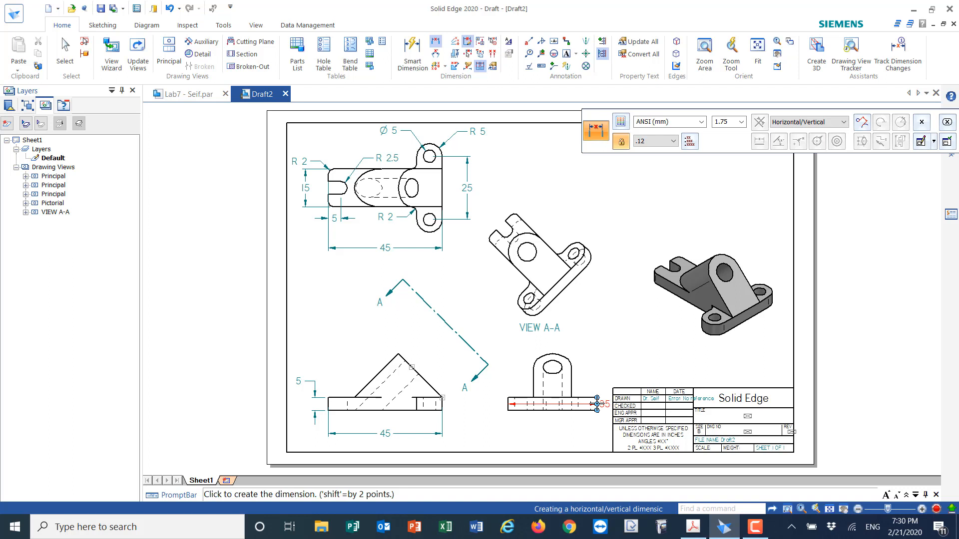
click(567, 429)
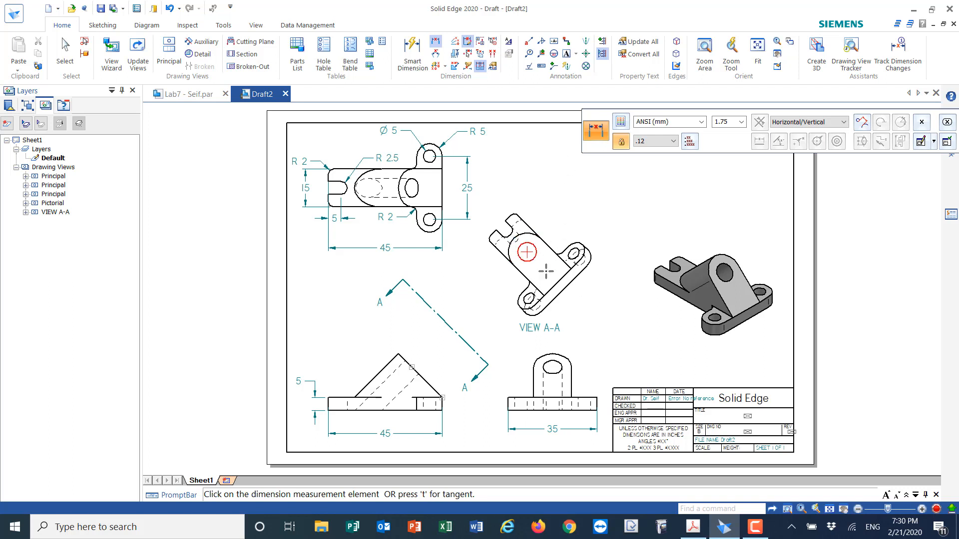
Dimension the inclined boss's rounded end radius and its hole diameter in auxiliary view A-A with Smart Dimension.
click(412, 50)
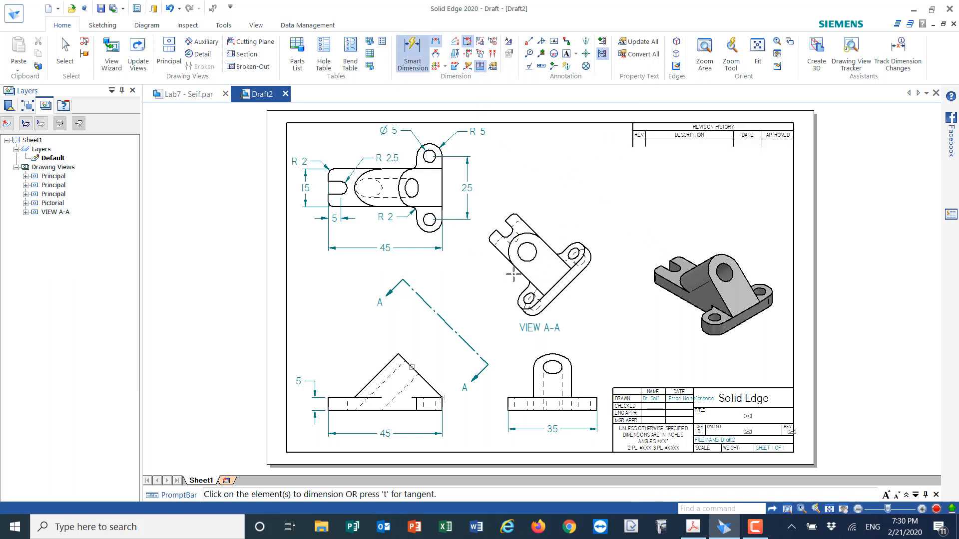
click(526, 229)
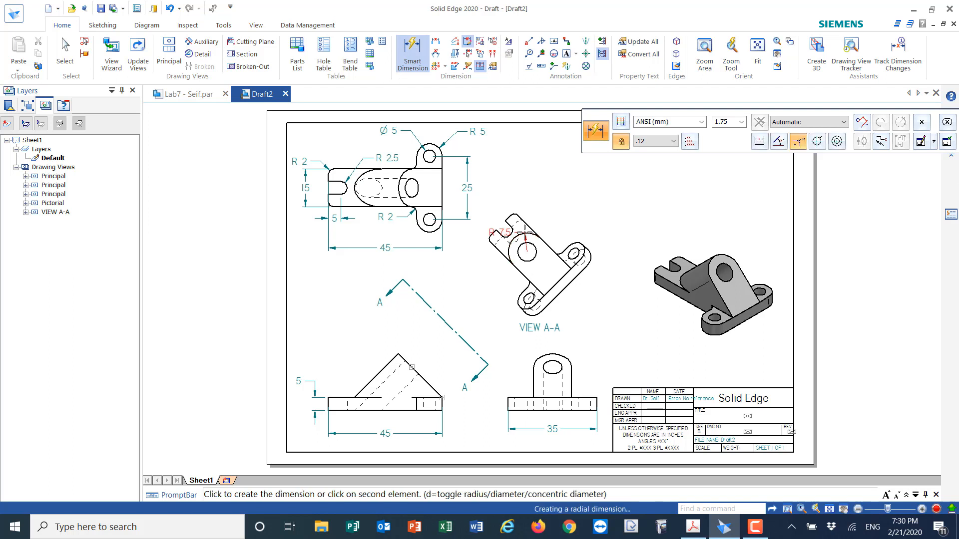
click(539, 189)
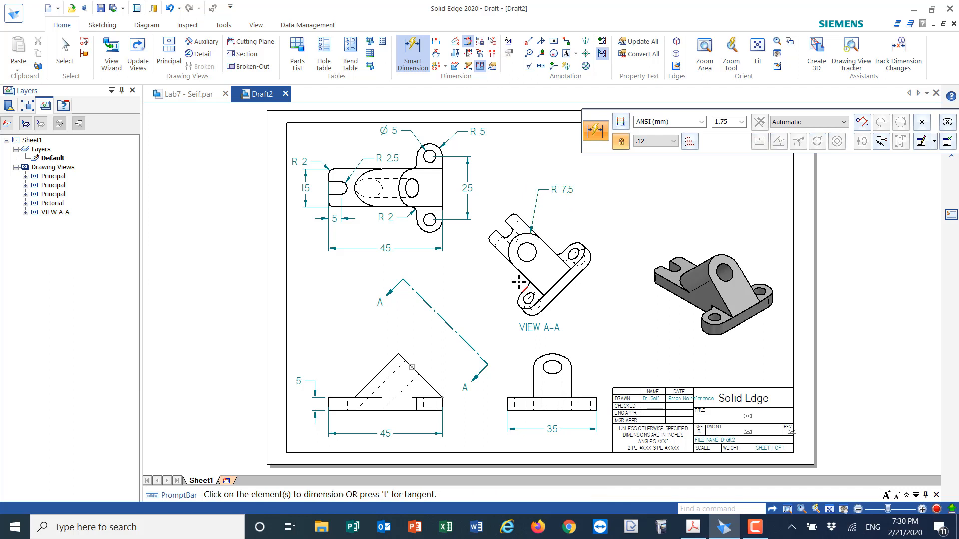
click(521, 256)
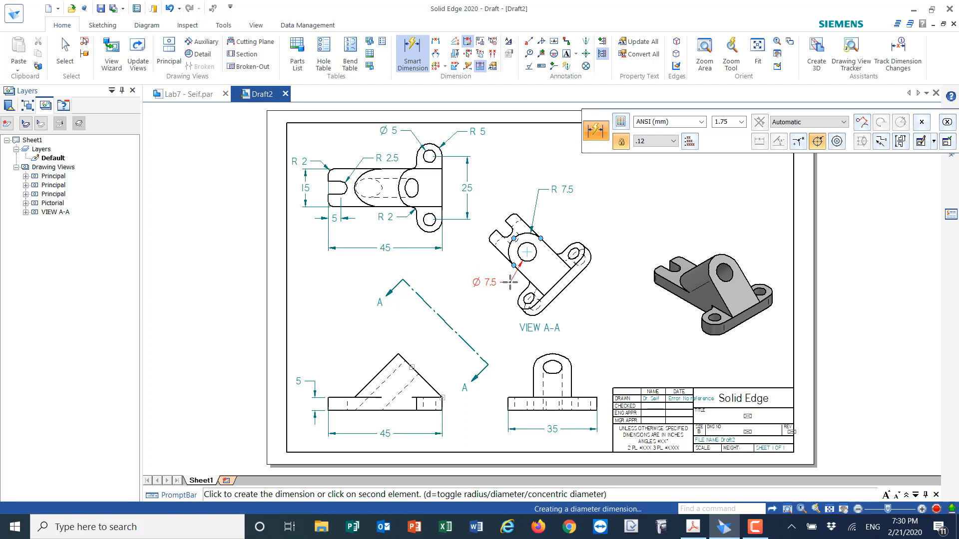
click(509, 282)
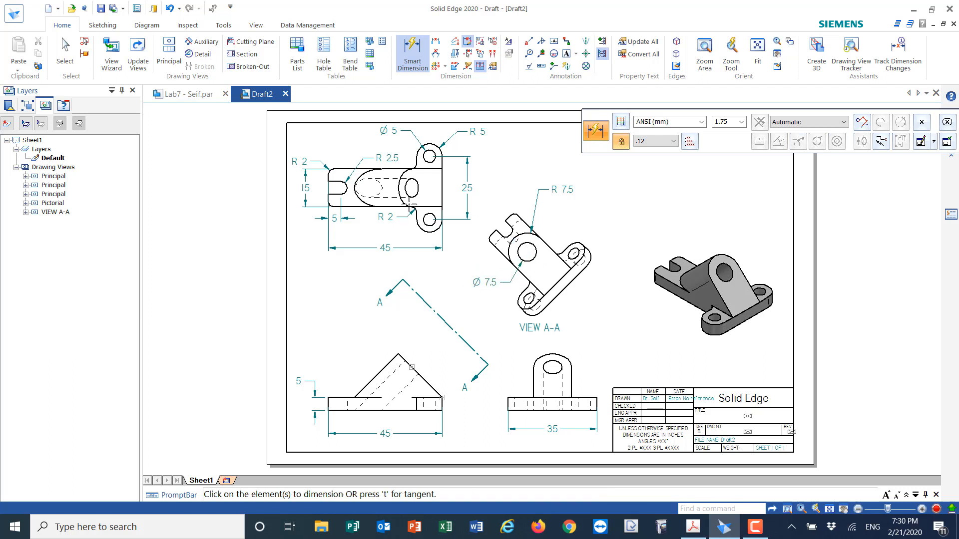
Dimension the distance from the boss hole's centre to the base edge in auxiliary view A-A, with Distance Between set to By 2 Points.
click(435, 42)
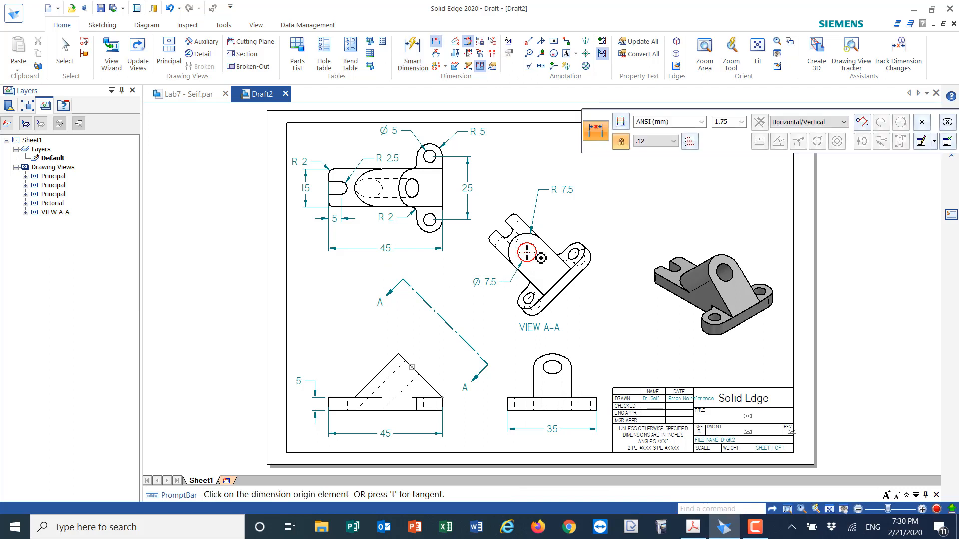
click(841, 125)
click(794, 140)
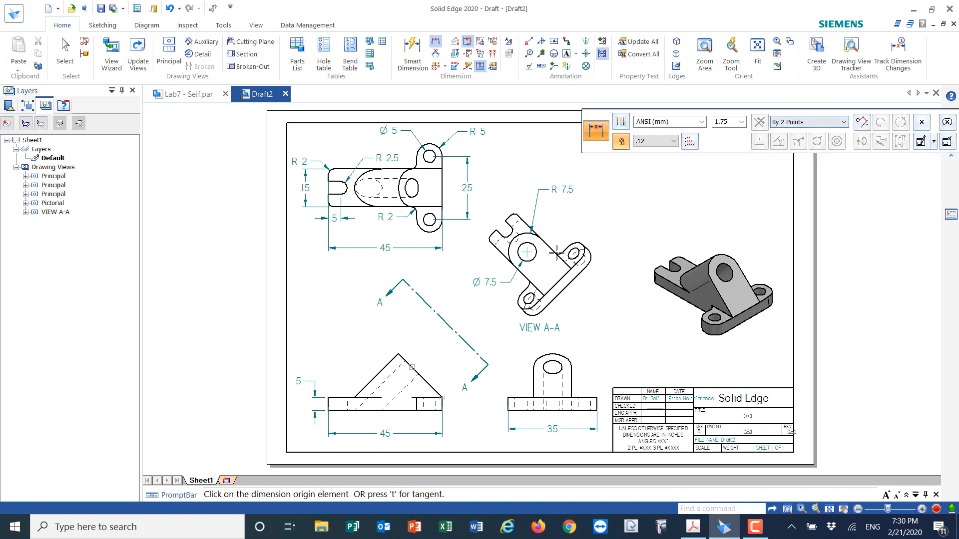
click(532, 256)
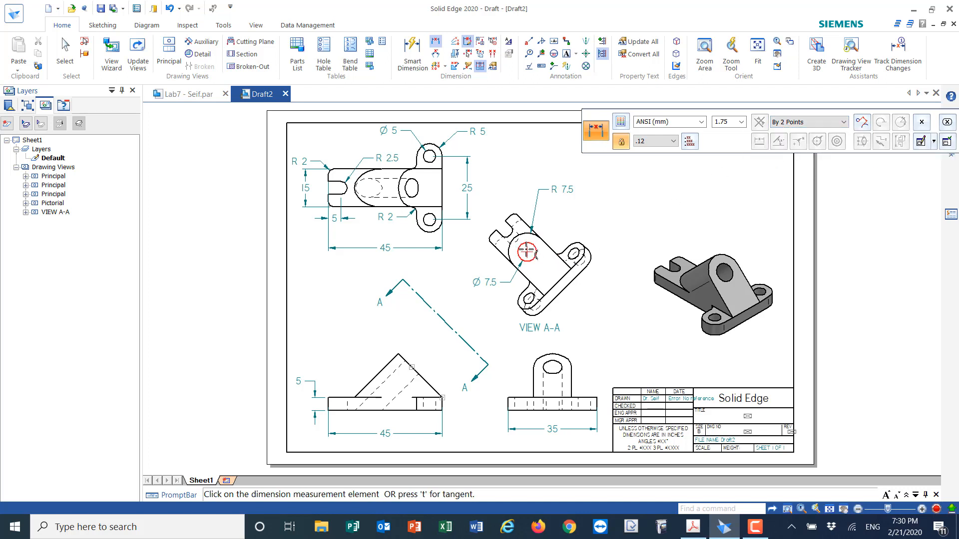
click(557, 282)
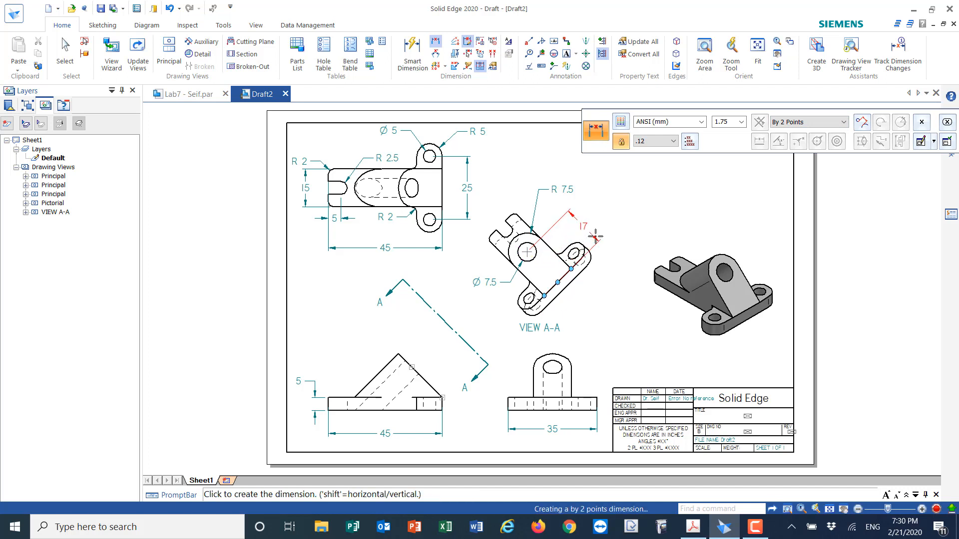
click(607, 222)
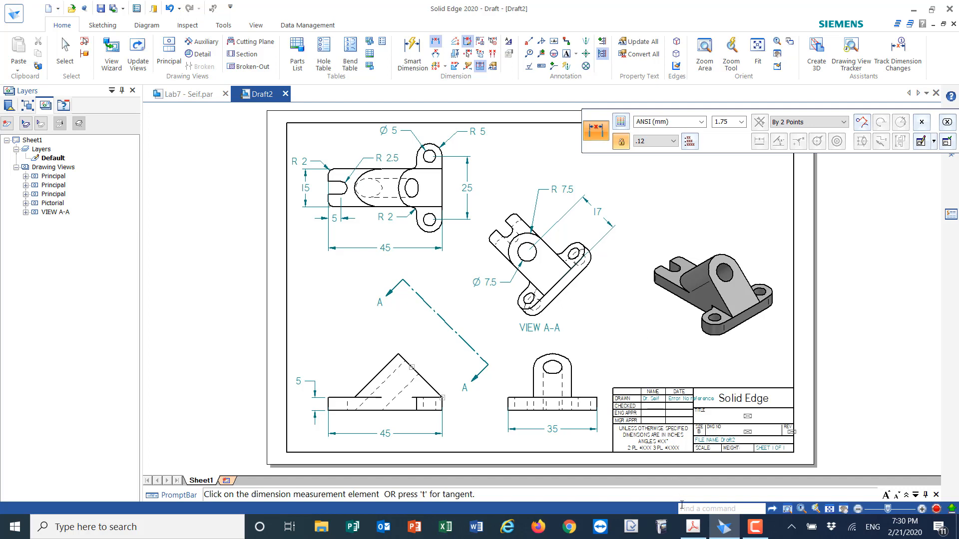
Dimension the angle between the boss's inclined face and the base's vertical end edge in the front view, placing it above the incline.
click(693, 527)
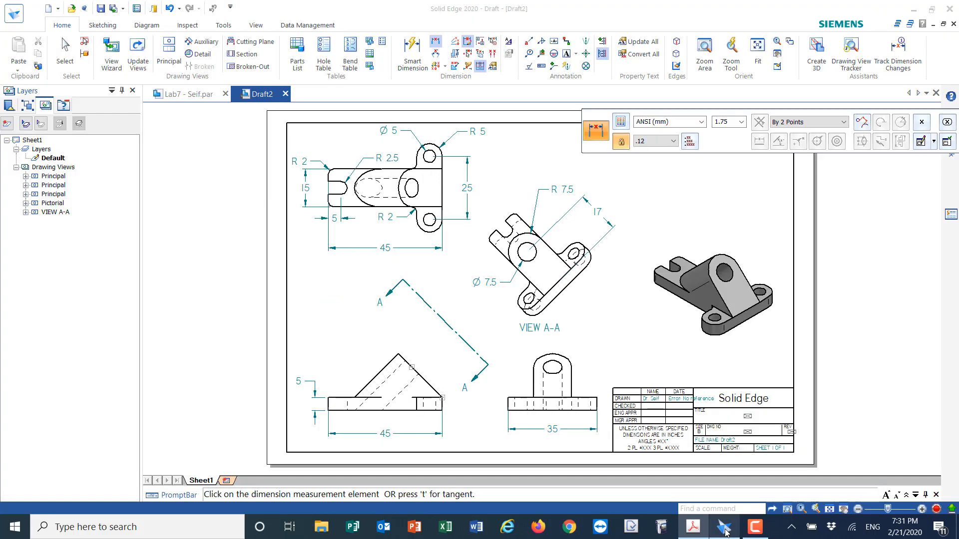
click(724, 526)
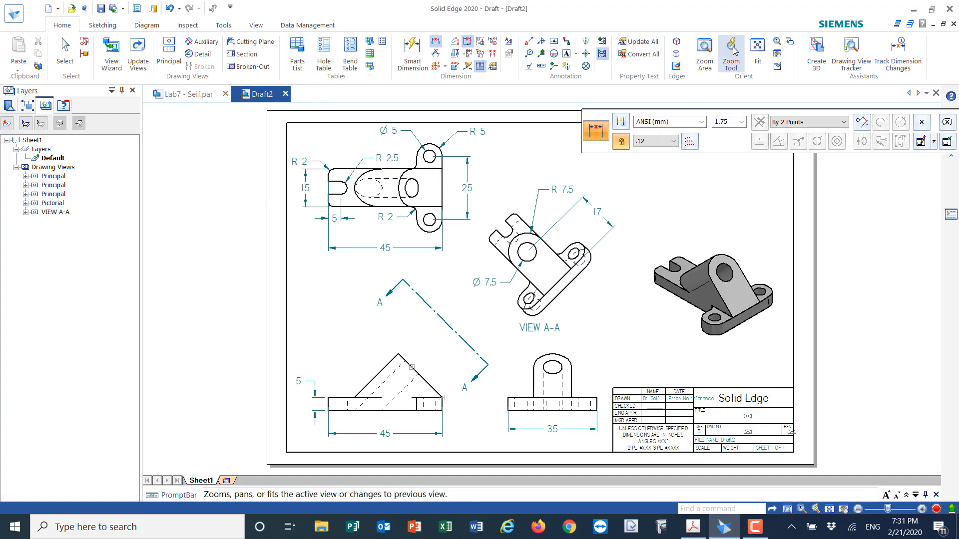
click(704, 50)
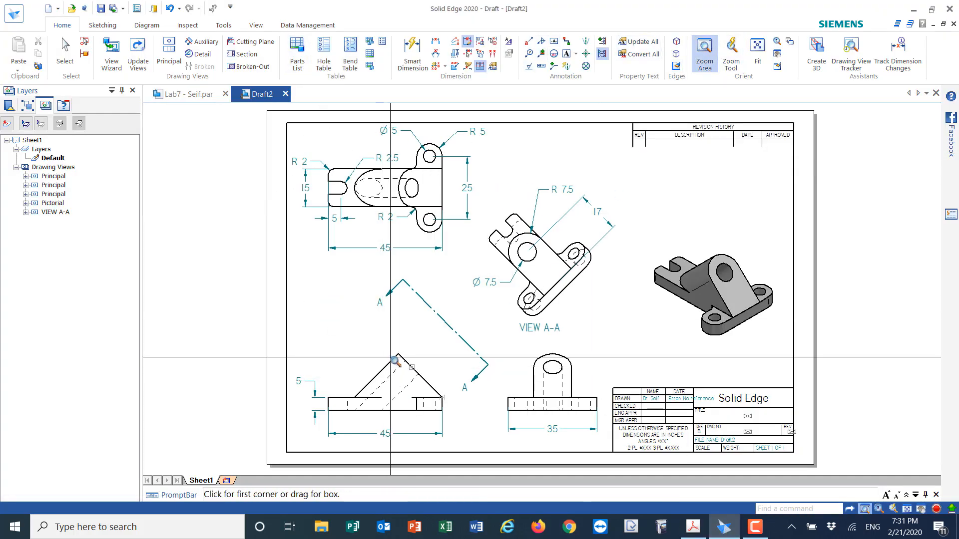
drag(345, 345, 434, 437)
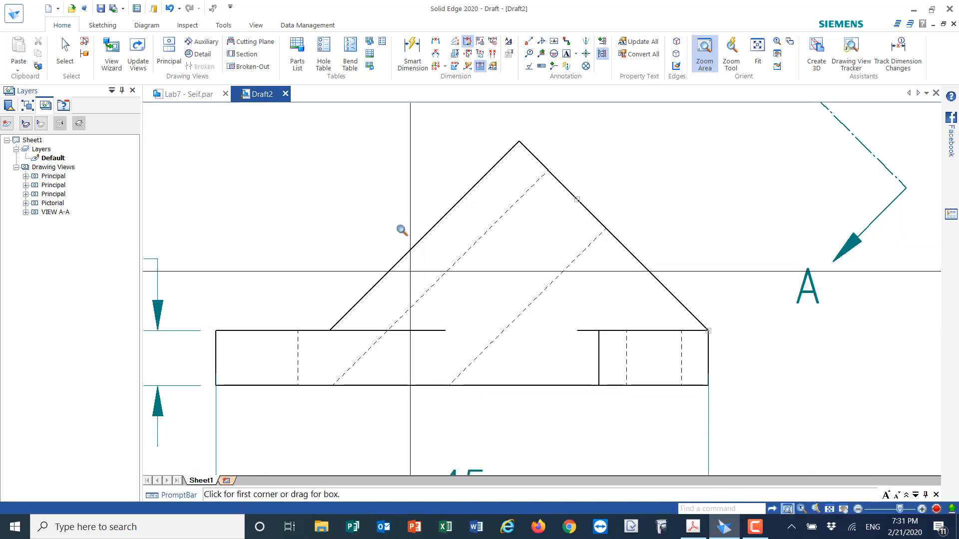
click(436, 55)
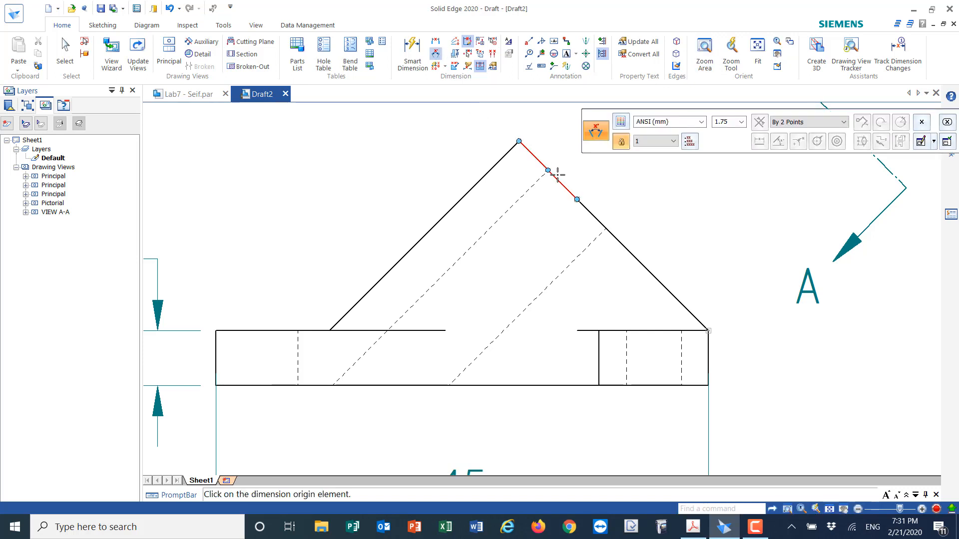
click(601, 221)
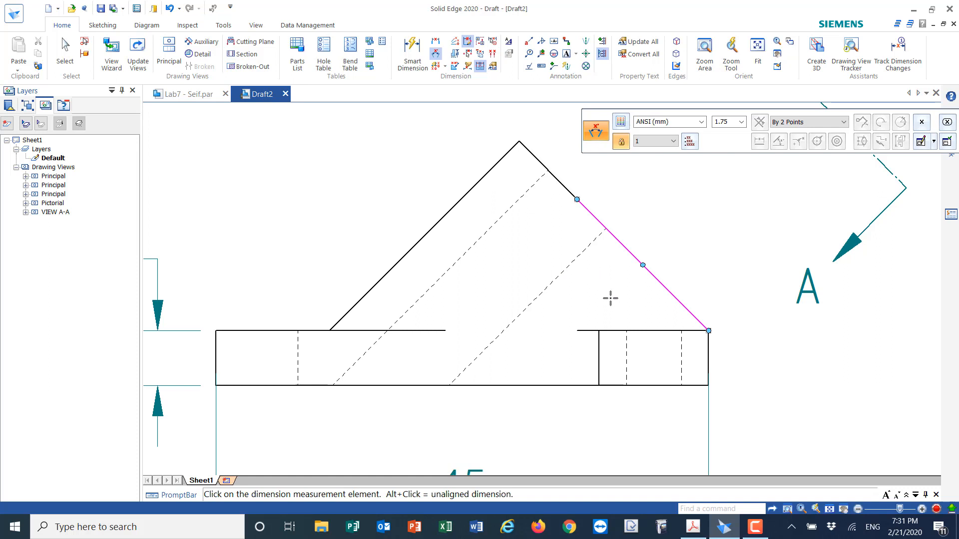
click(708, 345)
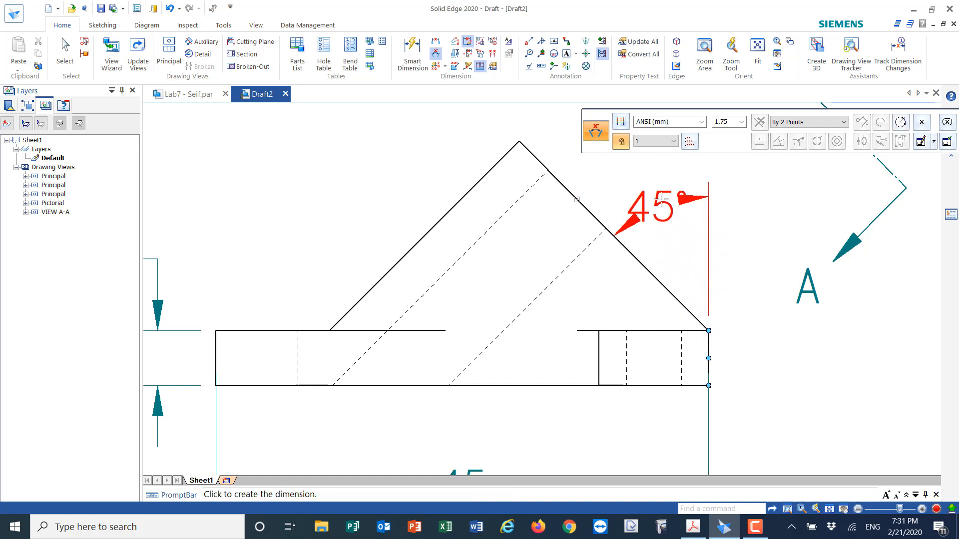
click(616, 182)
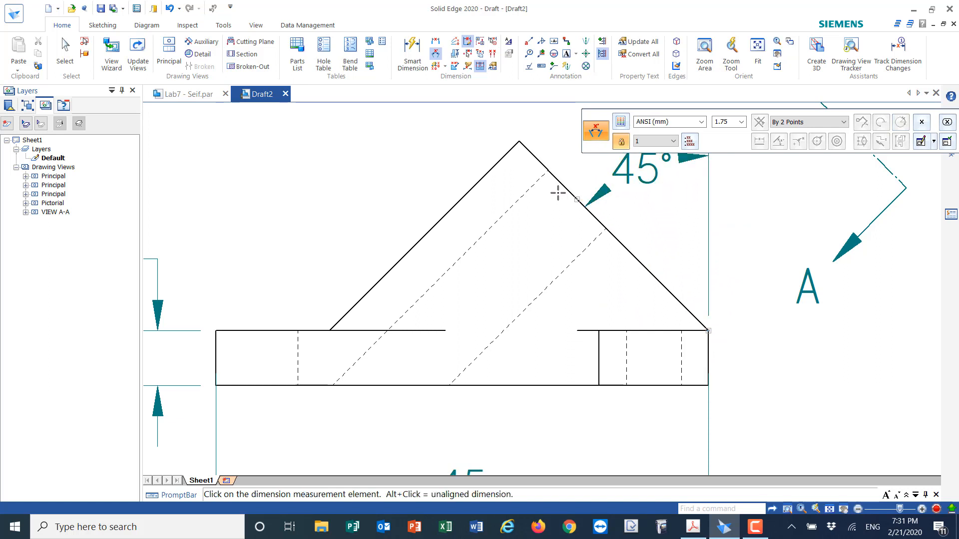
click(758, 48)
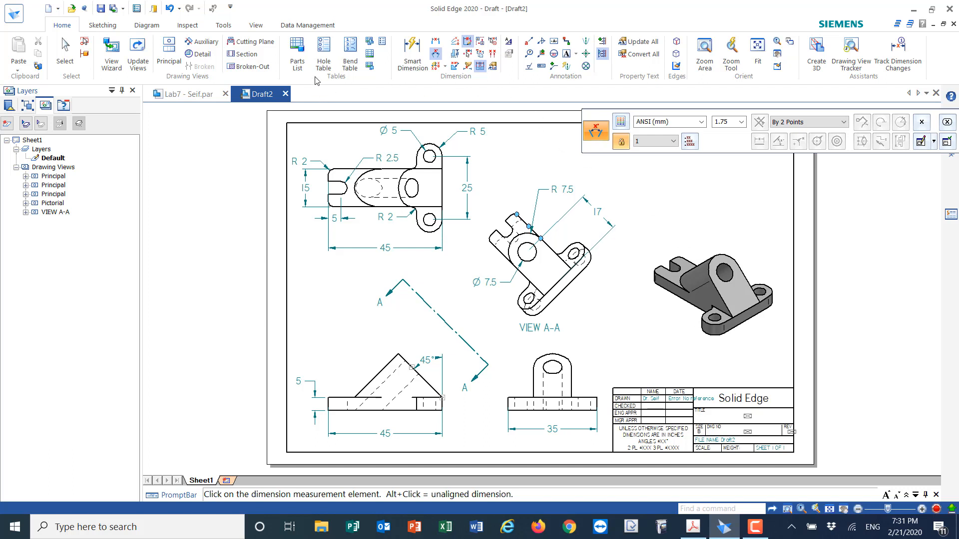
Add a bold text string reading "Lab 7 -" plus the author's surname outside the sheet beside the pictorial view, with text scale 2.00.
click(568, 54)
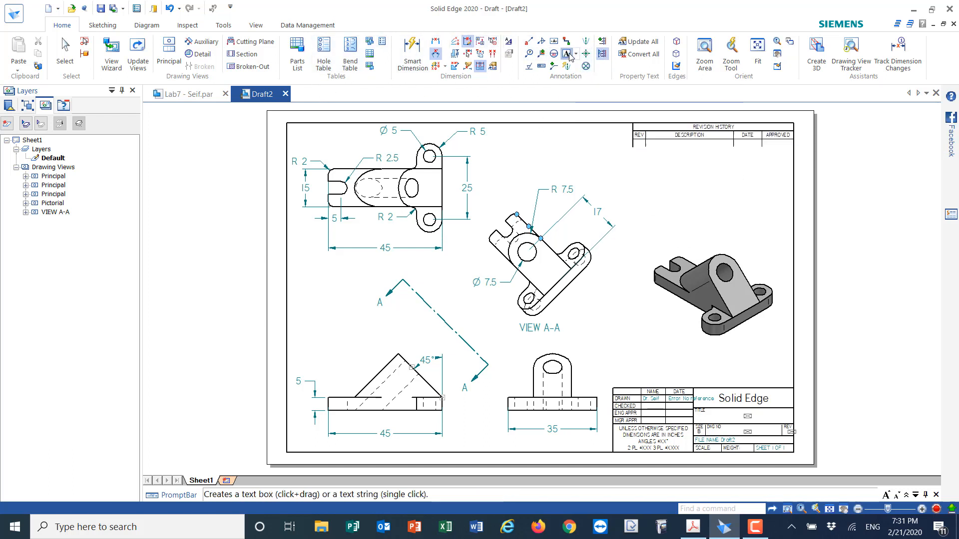
click(567, 54)
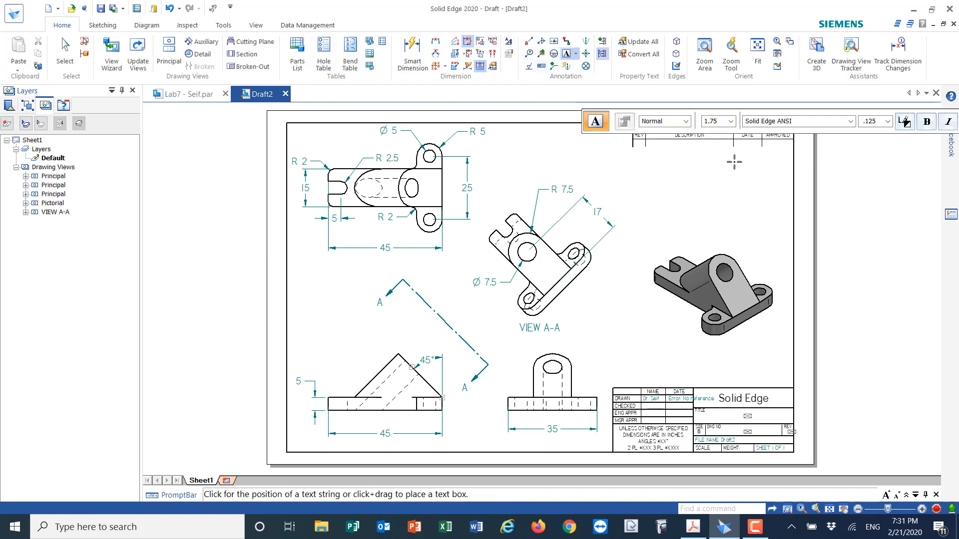
click(730, 122)
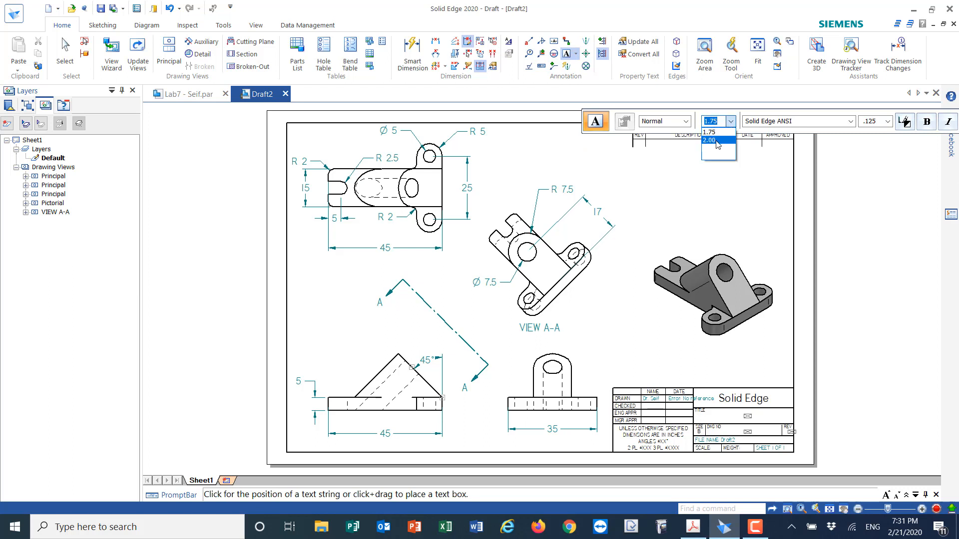
click(724, 141)
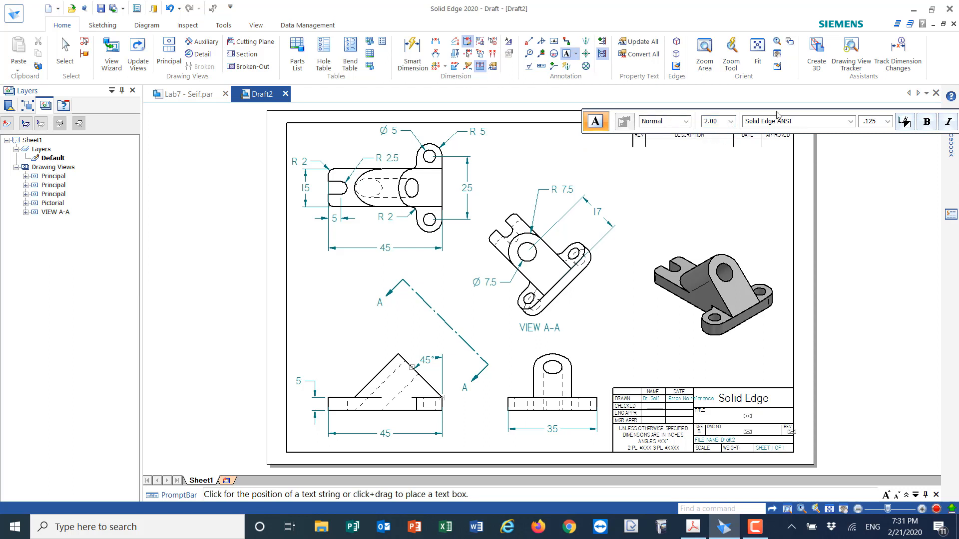
click(927, 122)
click(853, 260)
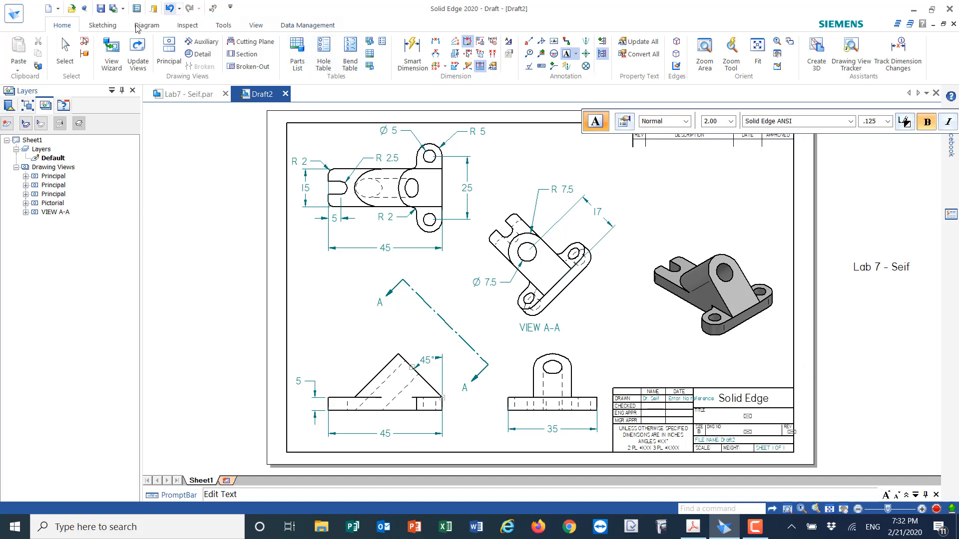
Move the Lab 7 text string into the title block's TITLE field.
click(66, 46)
click(66, 47)
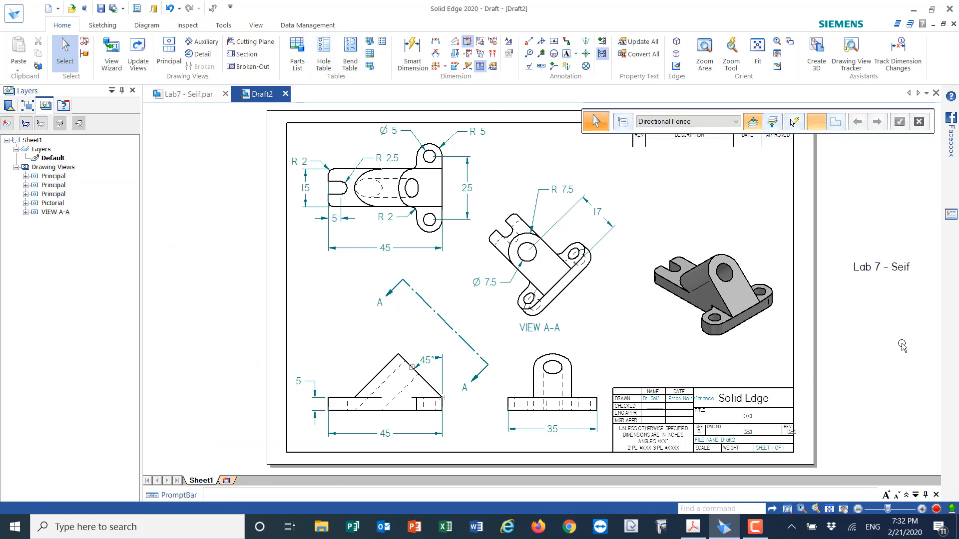
click(876, 264)
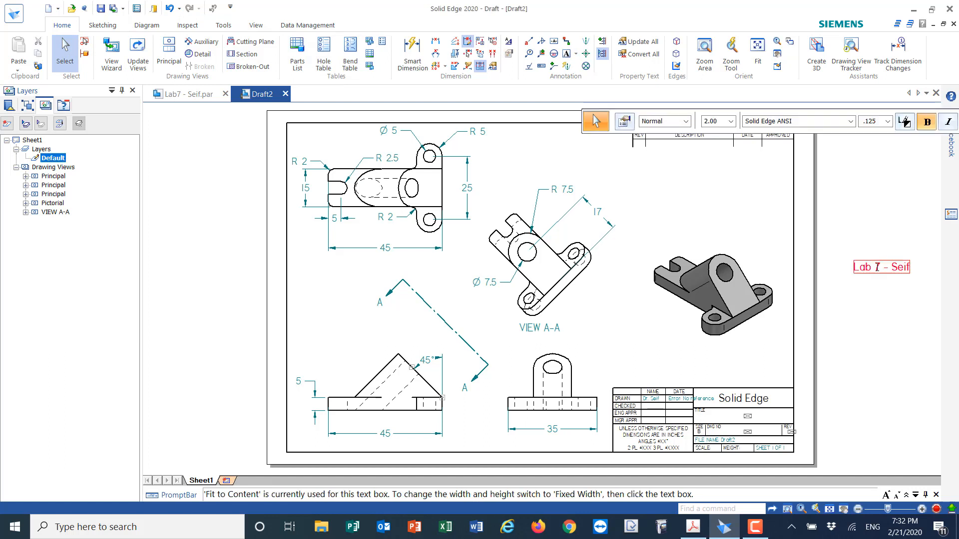
drag(873, 264, 741, 408)
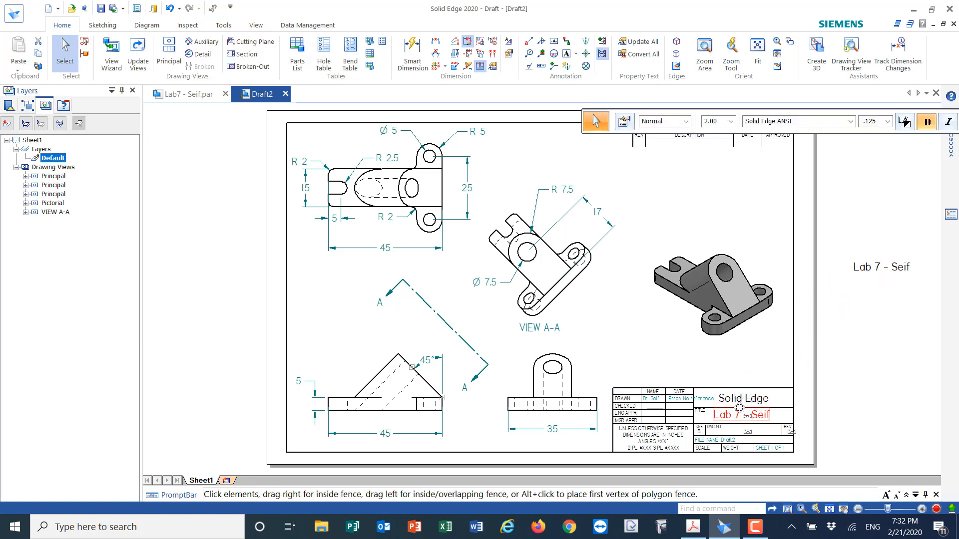